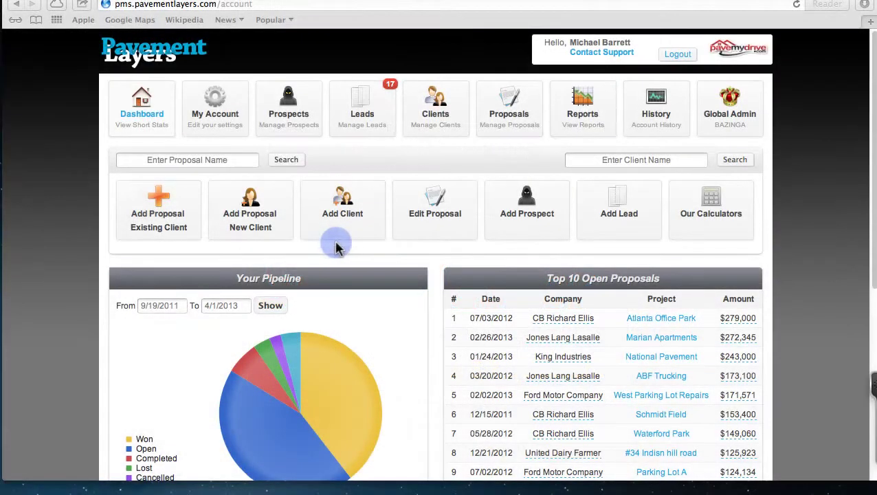
Step: Open the Add New Lead form from the Pavement Layers dashboard
left_click(147, 198)
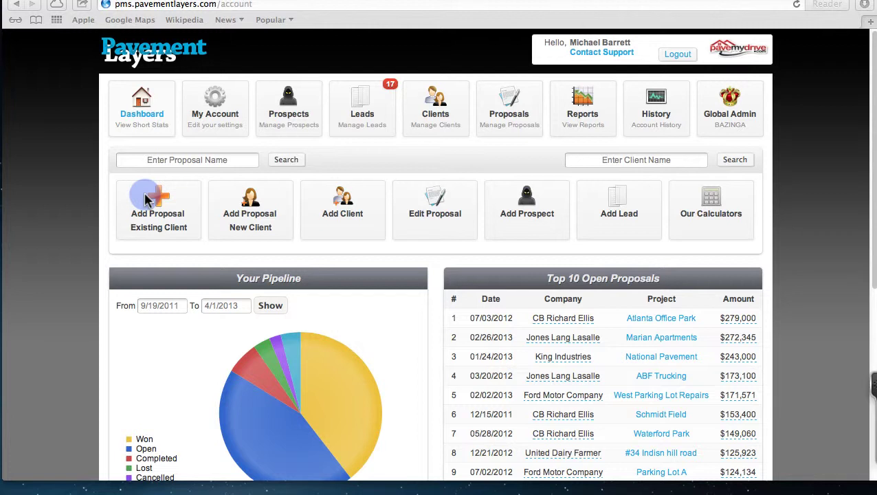
left_click(22, 183)
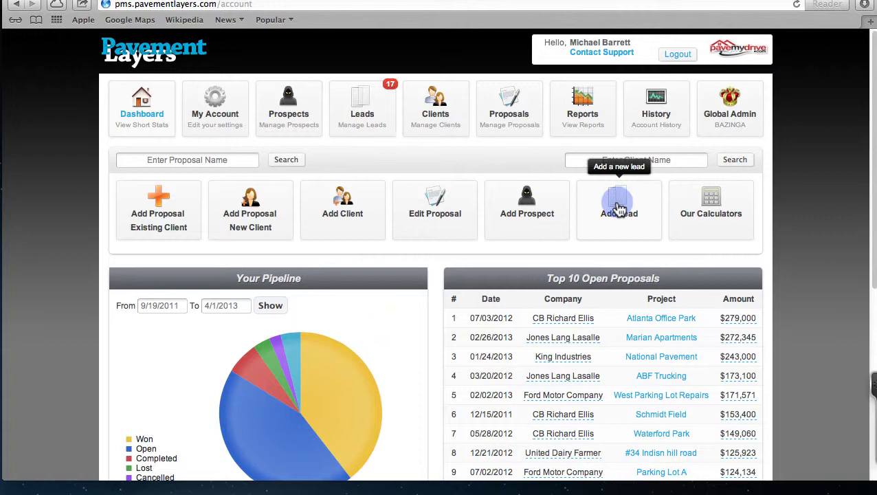
Step: Fill the lead from the Thor Works Industries company suggestion after typing 'tho'
left_click(616, 208)
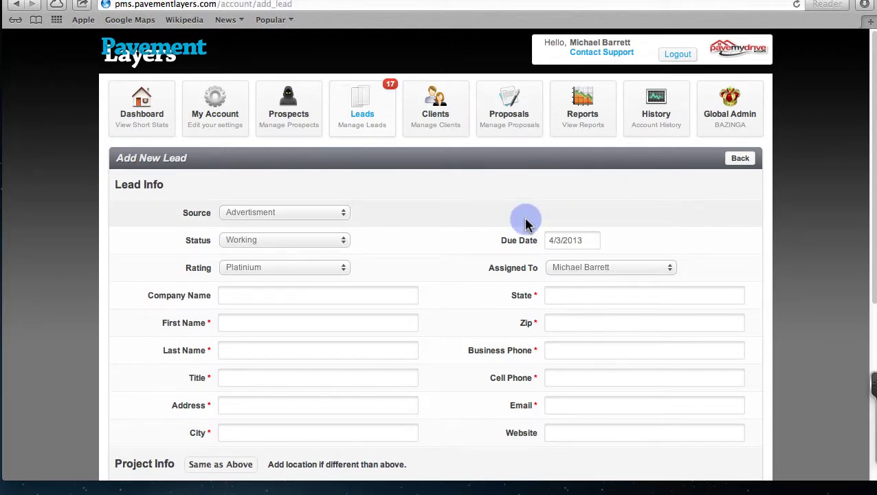
scroll(525, 221, "down", 3)
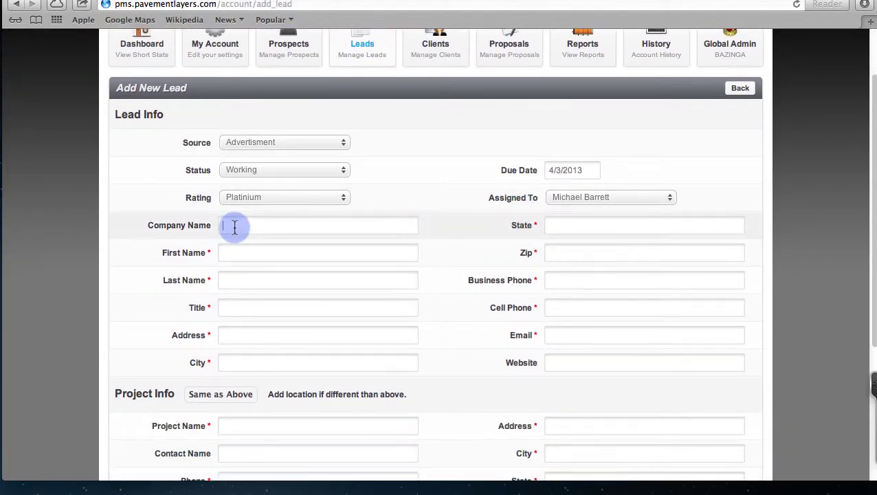
type("t")
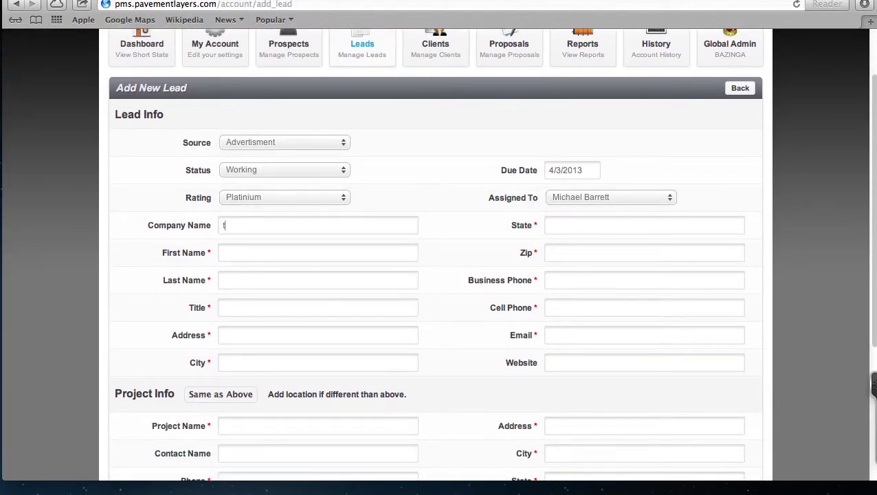
type("hor")
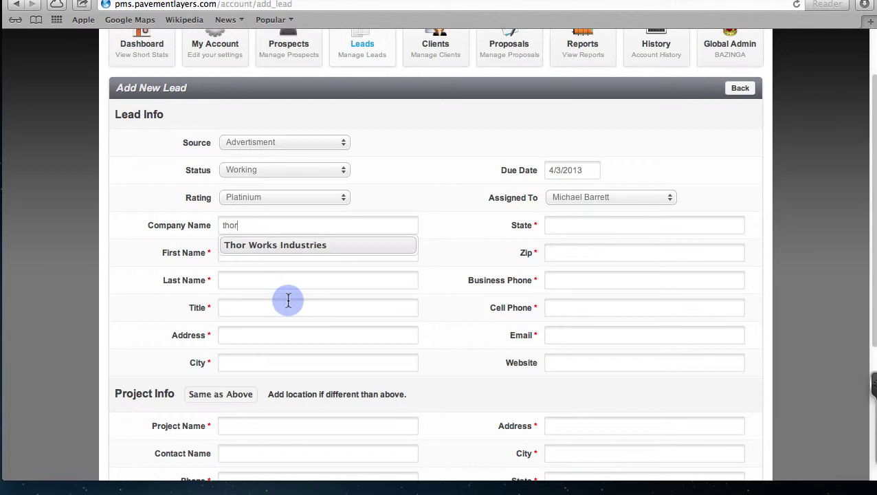
left_click(274, 246)
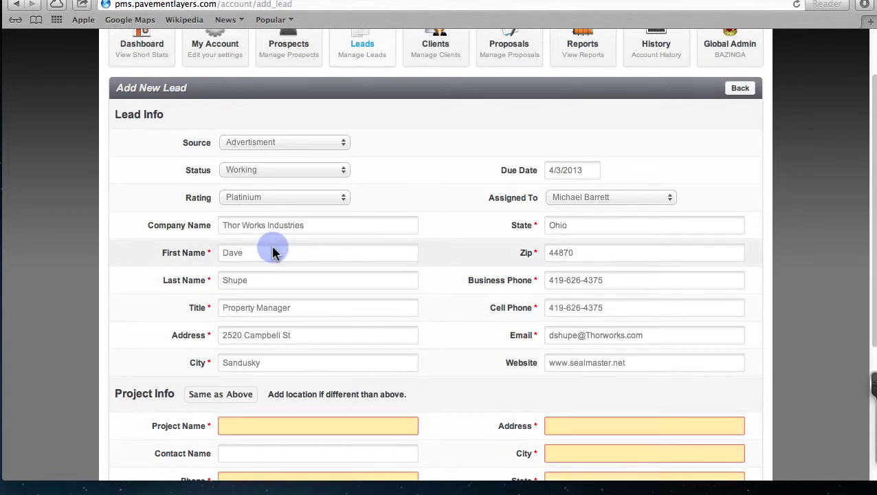
Step: Set Source to Direct Mail, keeping Status Working and Rating Platinium
scroll(327, 353, "down", 2)
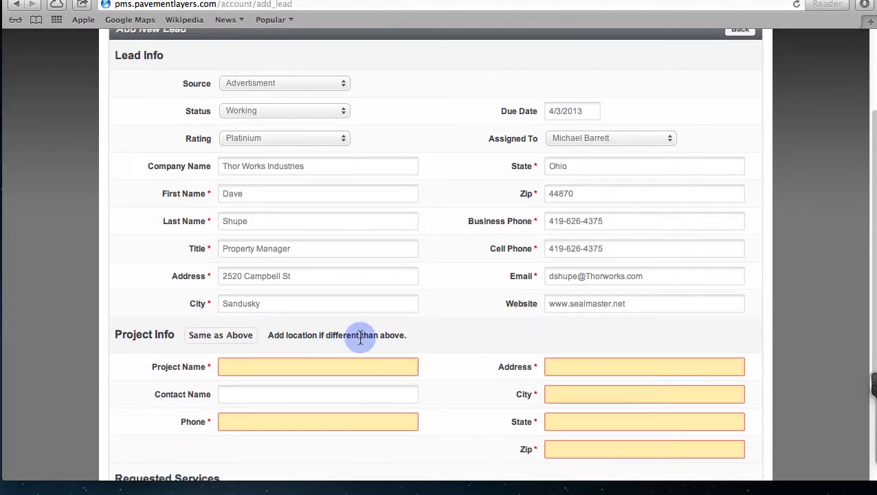
left_click(340, 85)
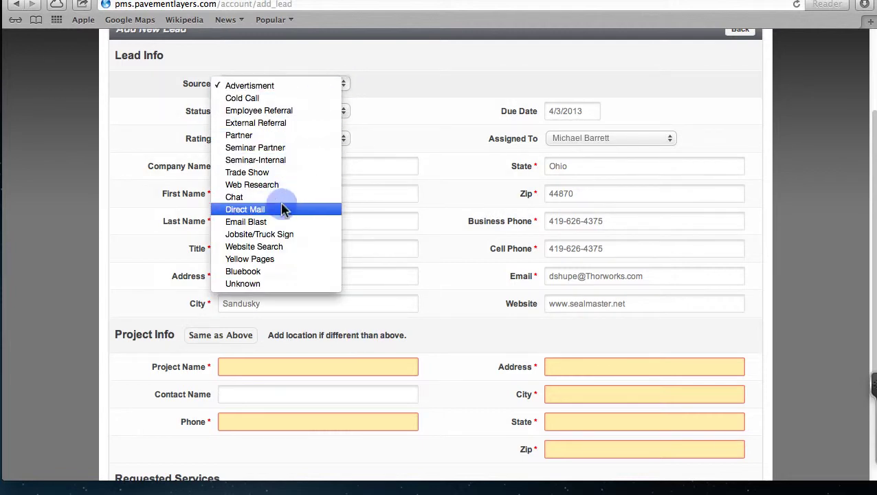
left_click(282, 209)
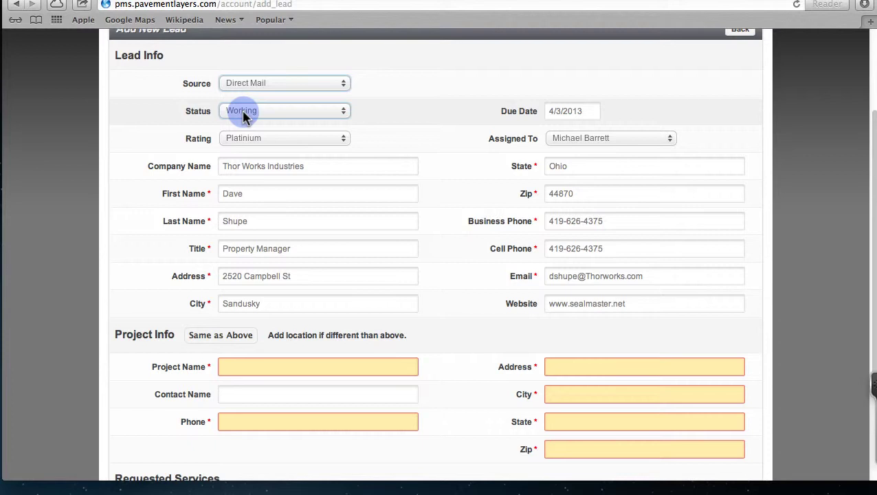
left_click(339, 111)
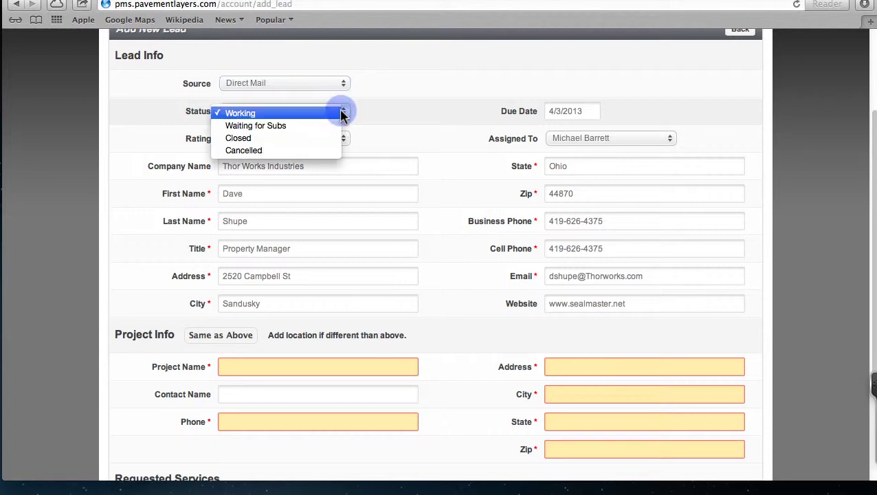
left_click(323, 113)
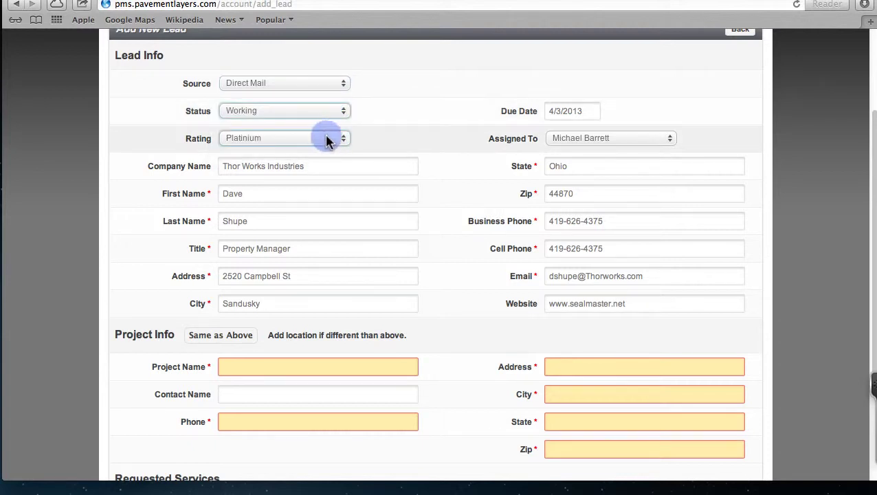
left_click(341, 140)
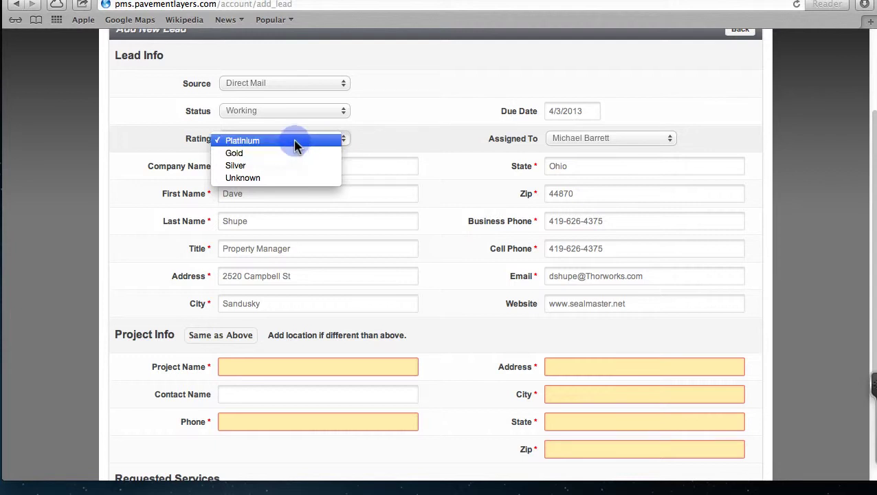
left_click(294, 141)
left_click(342, 140)
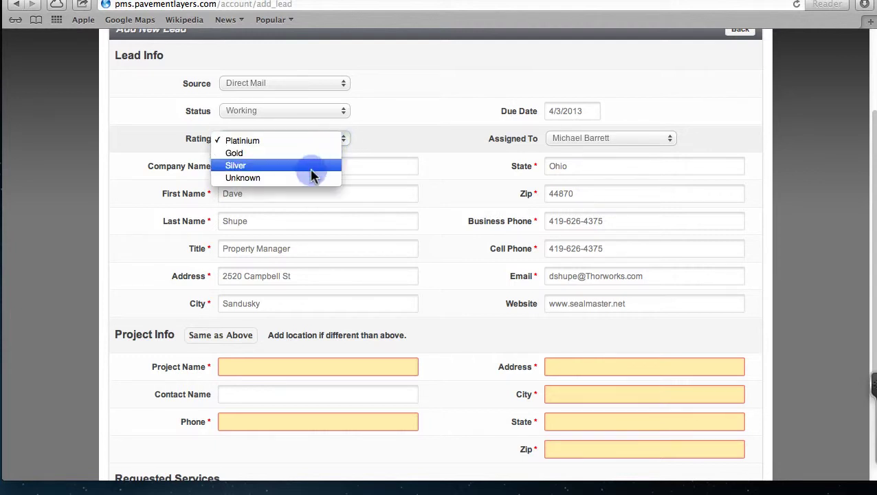
left_click(316, 140)
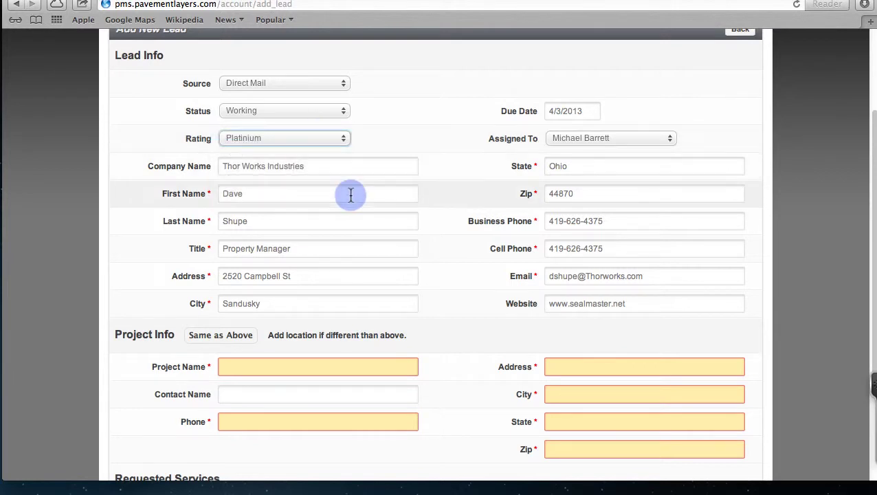
Step: Copy the lead's address to the project, name it 'Sandusky Plant' and enter the contact's name
scroll(350, 194, "down", 3)
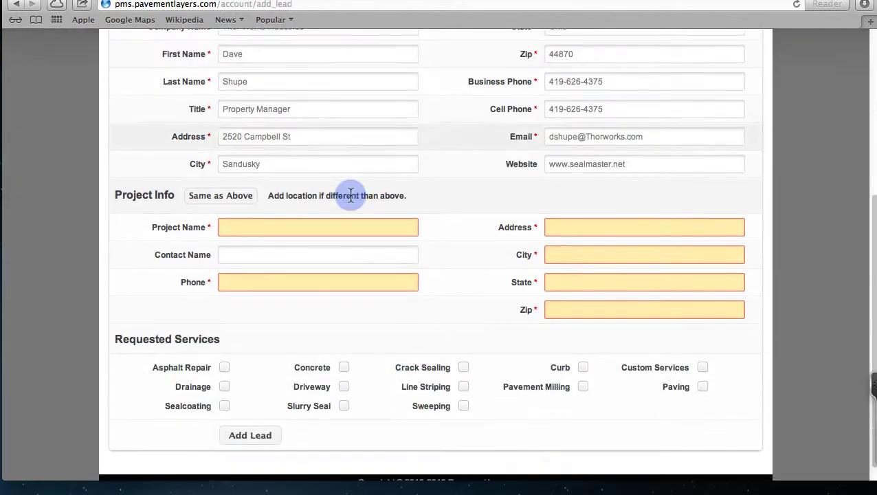
left_click(199, 200)
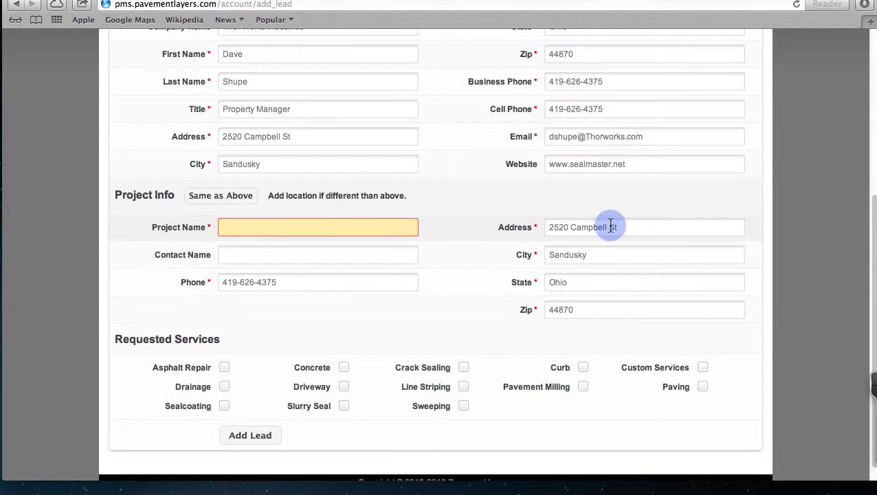
left_click_drag(613, 227, 556, 224)
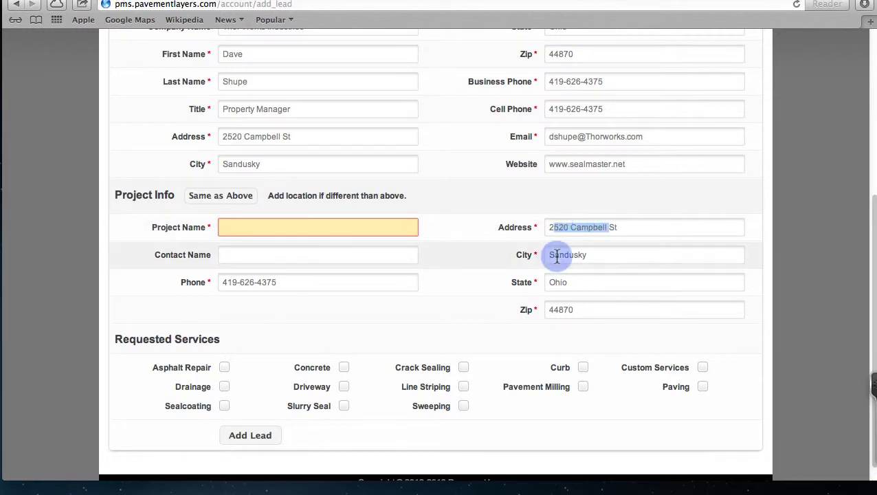
left_click(227, 227)
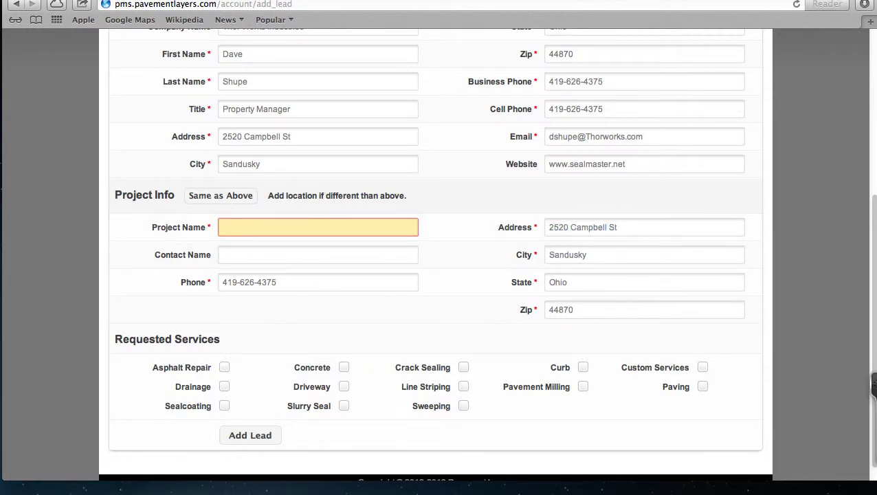
type("Snd")
key("BackSpace")
key("BackSpace")
type("an")
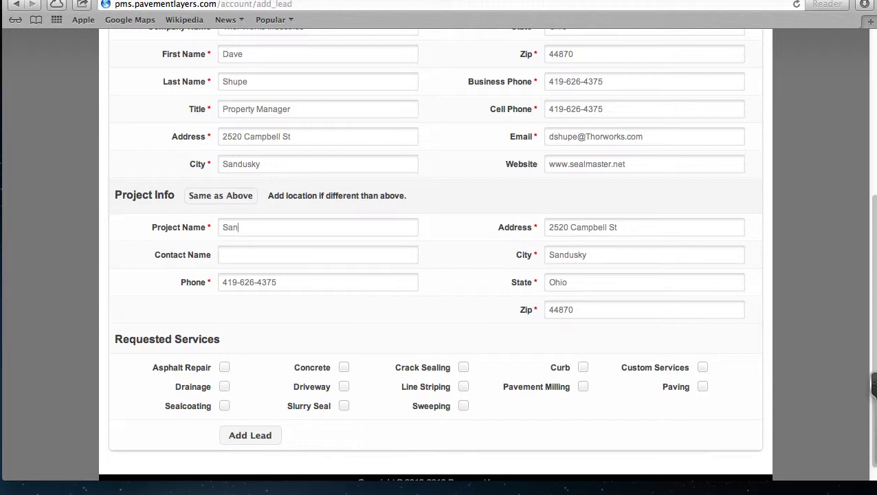
type("dusky Plant")
key("Tab")
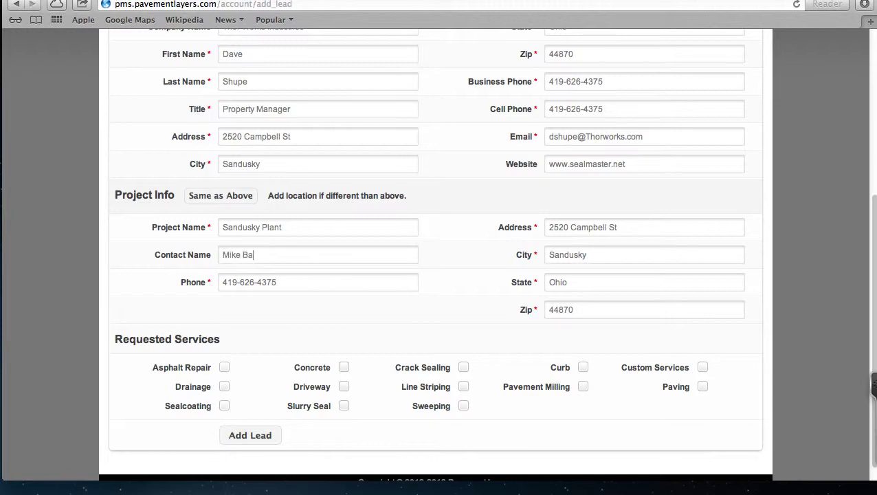
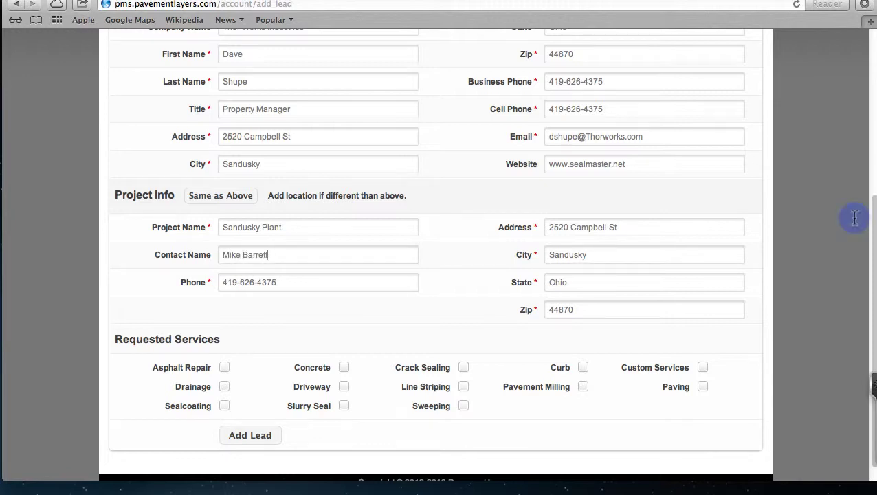
left_click_drag(262, 282, 218, 282)
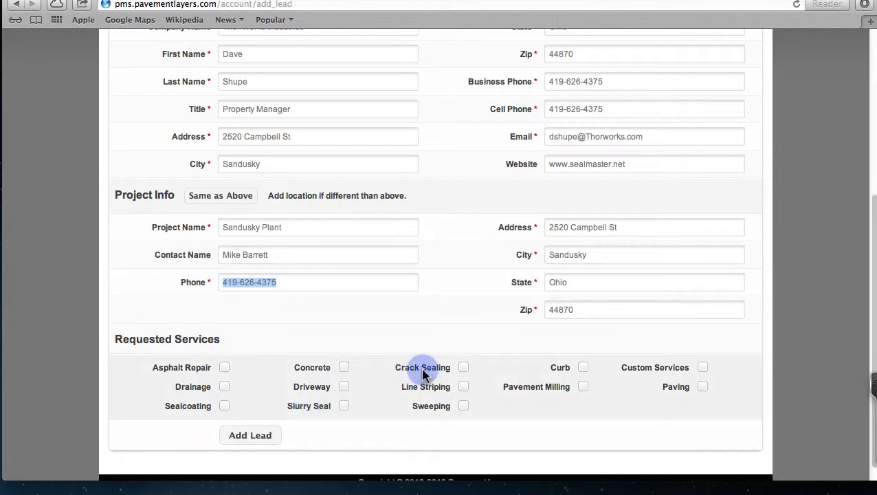
Step: Request Crack Sealing and Sealcoating, and keep the lead assigned to the current user
left_click(464, 367)
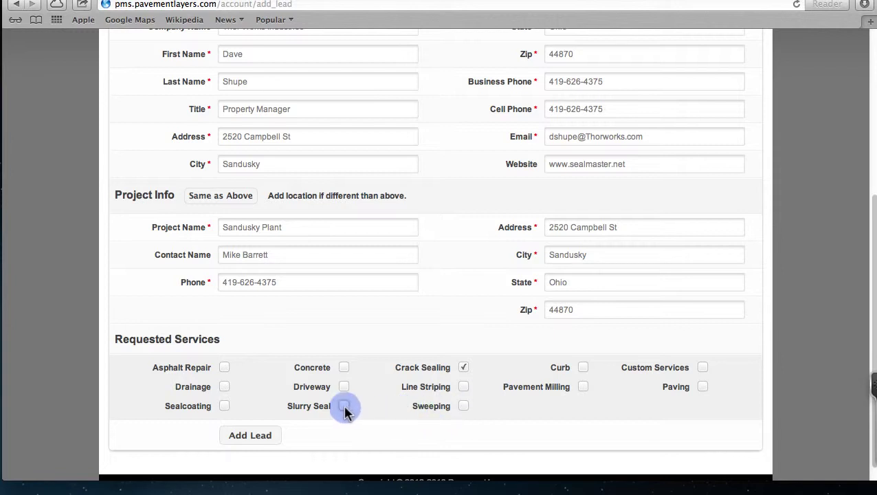
left_click(224, 406)
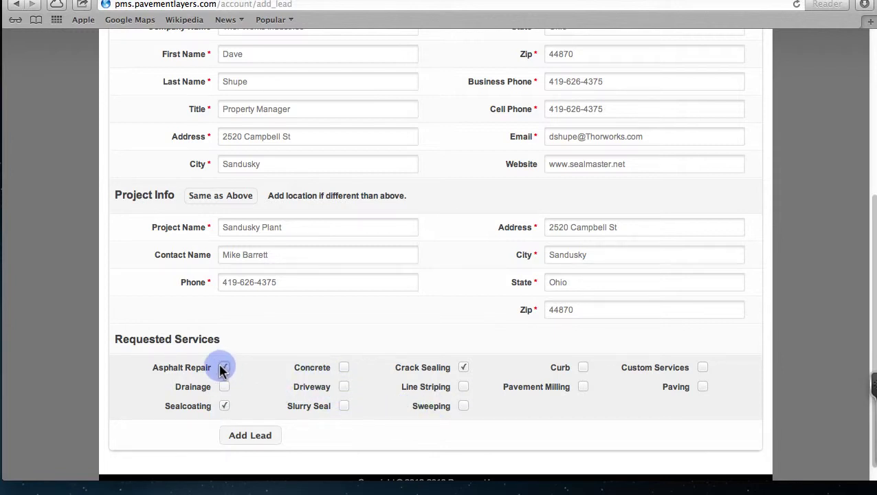
scroll(268, 342, "up", 5)
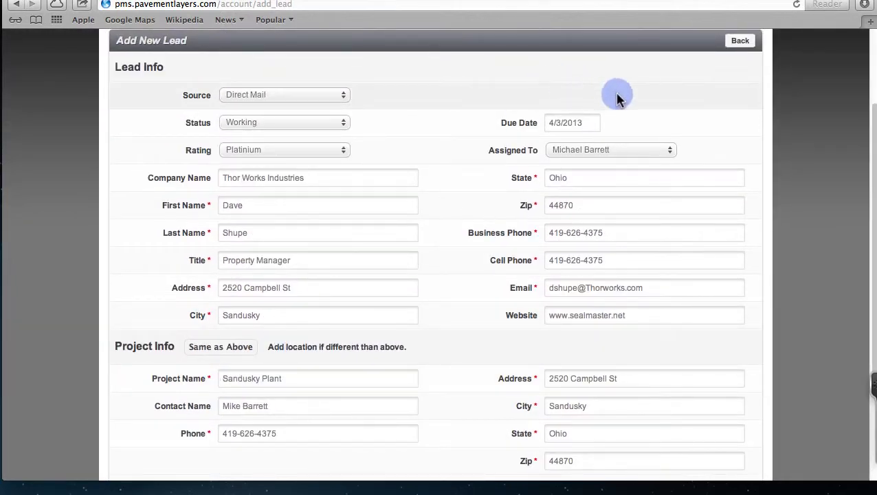
scroll(688, 114, "up", 3)
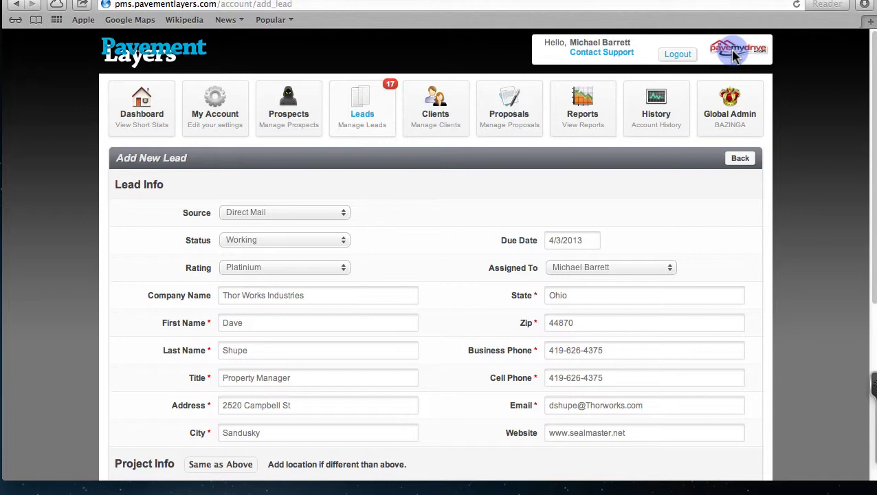
left_click(672, 272)
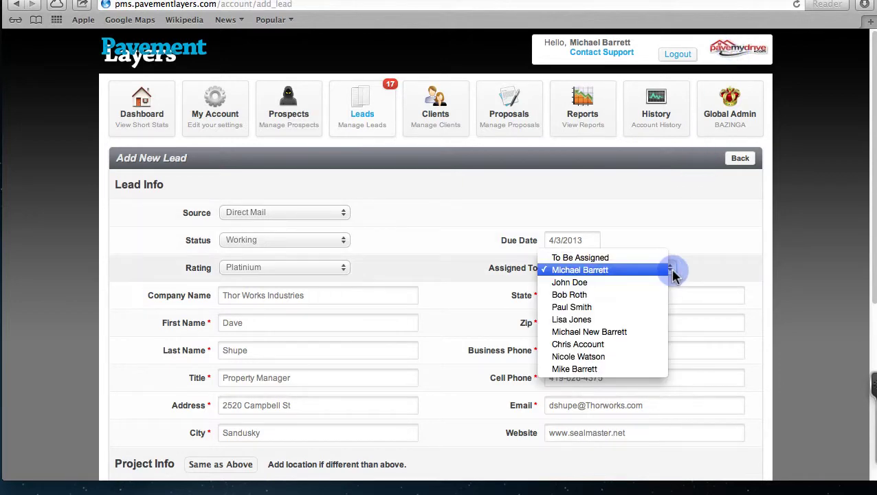
left_click(588, 270)
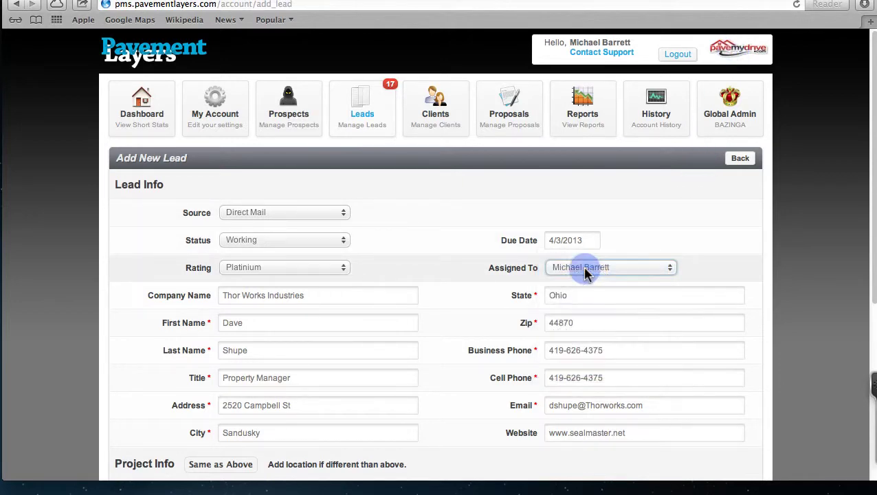
scroll(718, 268, "down", 10)
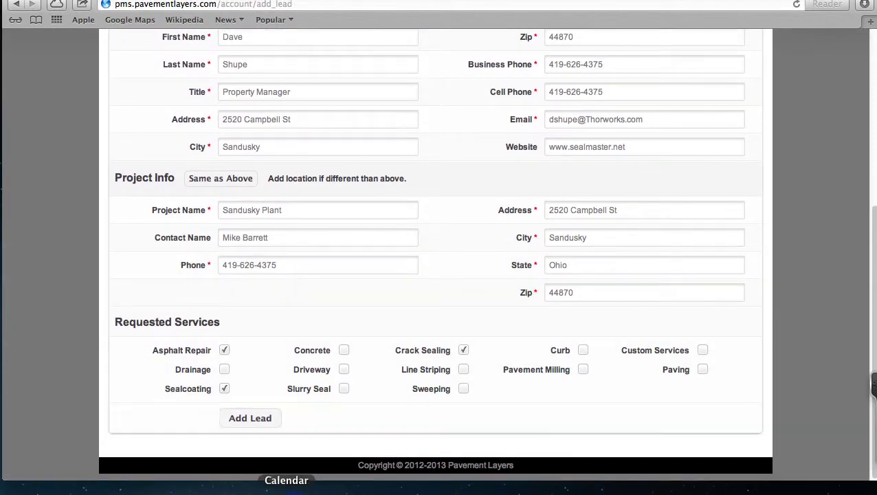
Step: Save the lead and confirm Thor Works Industries' Sandusky Plant tops the dashboard's Your Leads
left_click(262, 423)
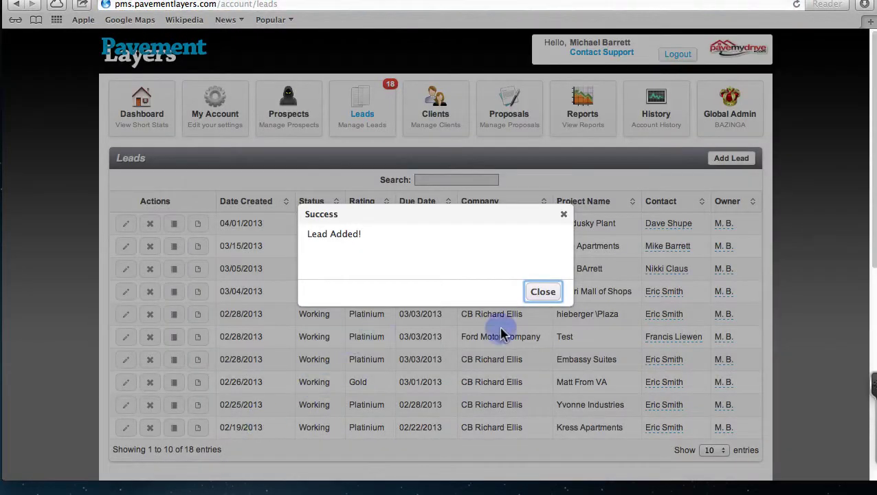
left_click(543, 295)
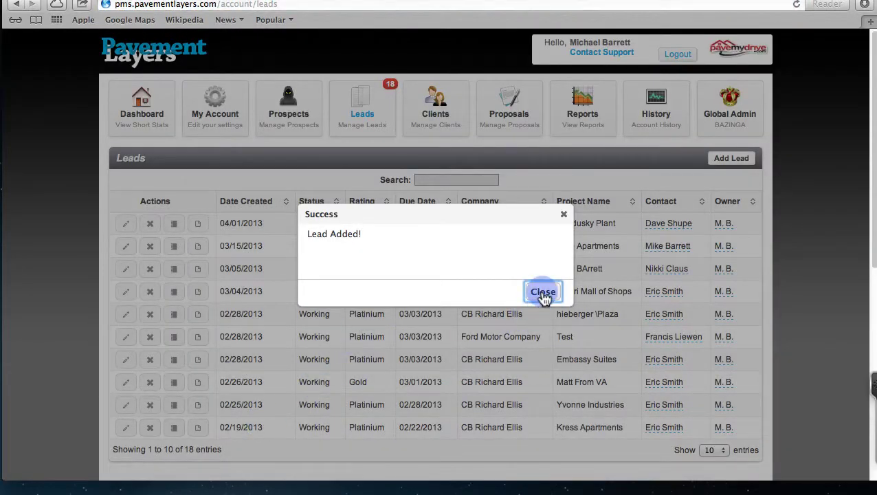
left_click(149, 118)
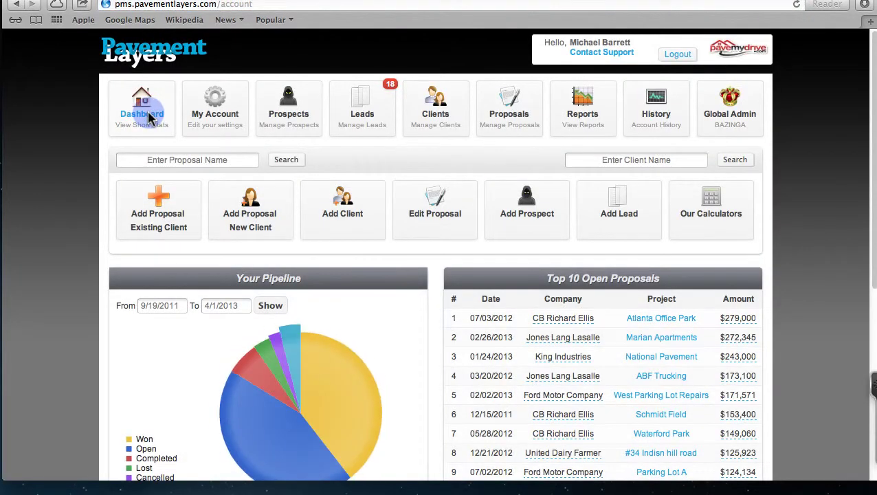
scroll(44, 229, "down", 5)
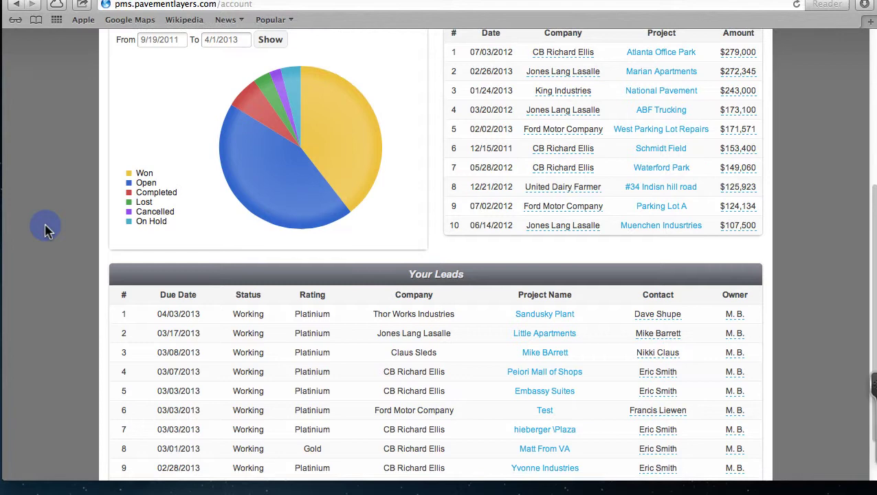
scroll(117, 246, "down", 2)
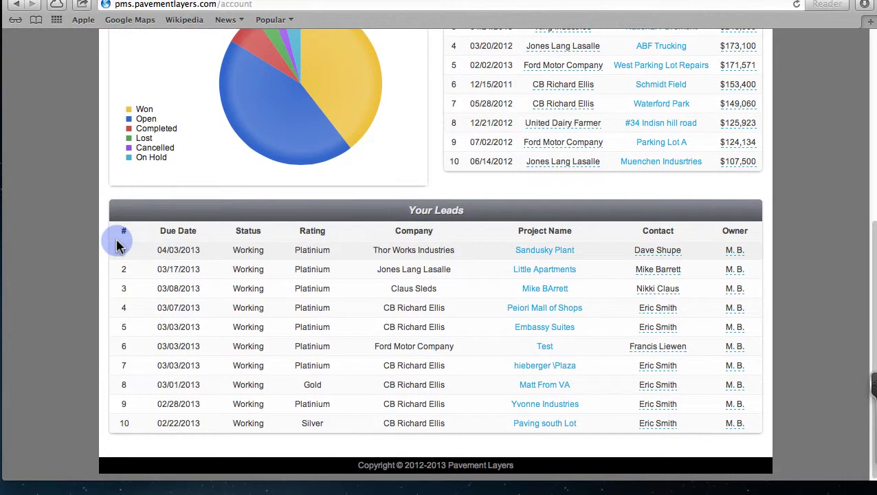
left_click_drag(373, 250, 460, 251)
left_click_drag(515, 251, 562, 253)
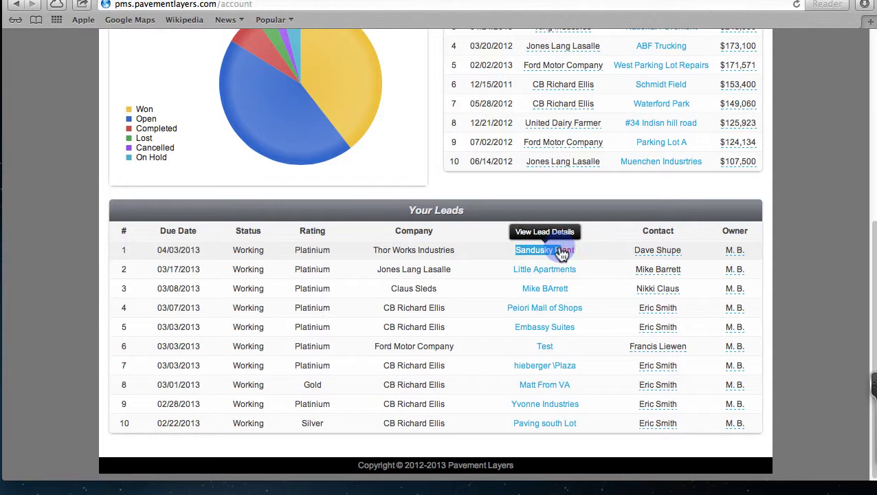
mouse_move(644, 256)
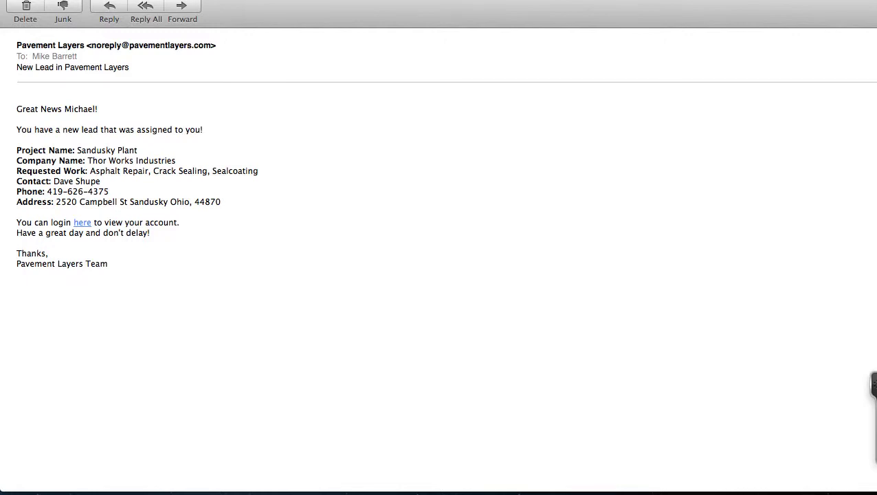
Step: Enlarge the New Lead email, highlight its Sandusky Plant details, then delete the message
key("super+plus")
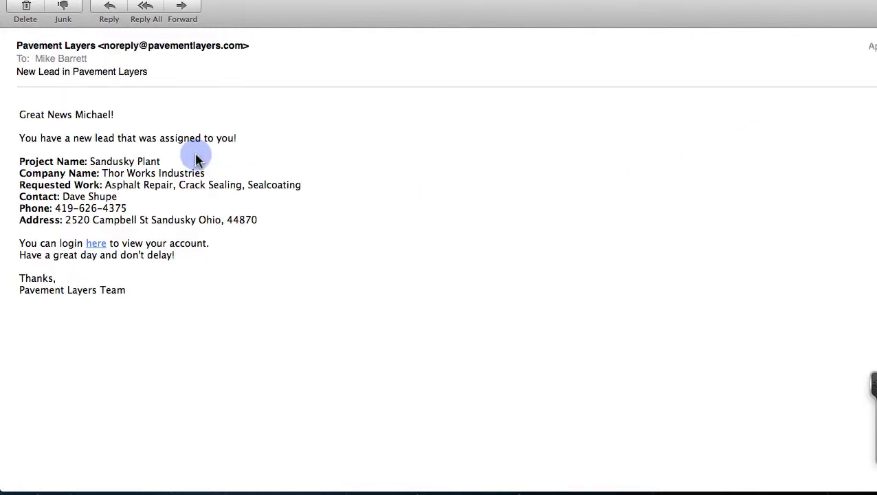
key("super+plus")
key("super+plus")
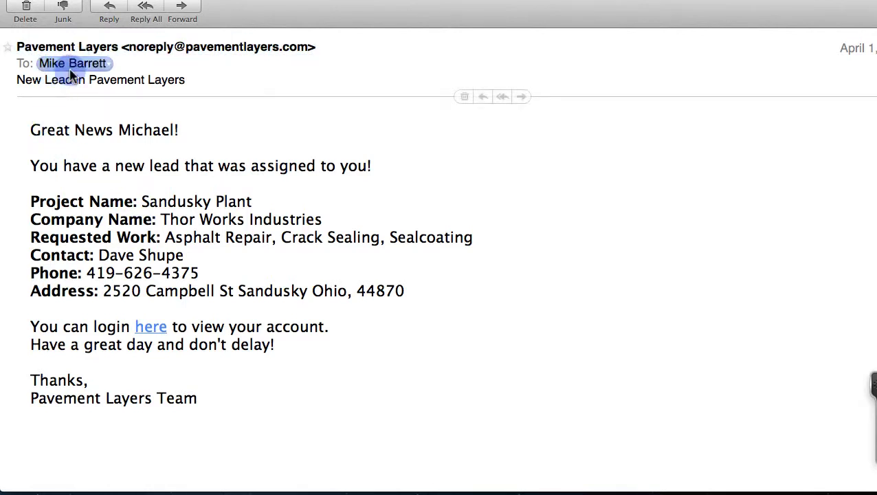
left_click_drag(32, 129, 157, 156)
left_click_drag(64, 165, 289, 166)
left_click_drag(142, 201, 233, 229)
left_click(231, 237)
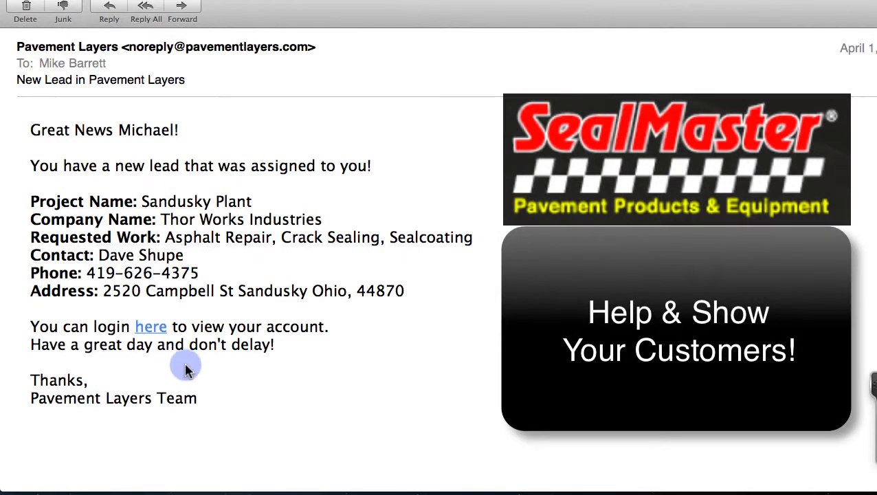
left_click(31, 3)
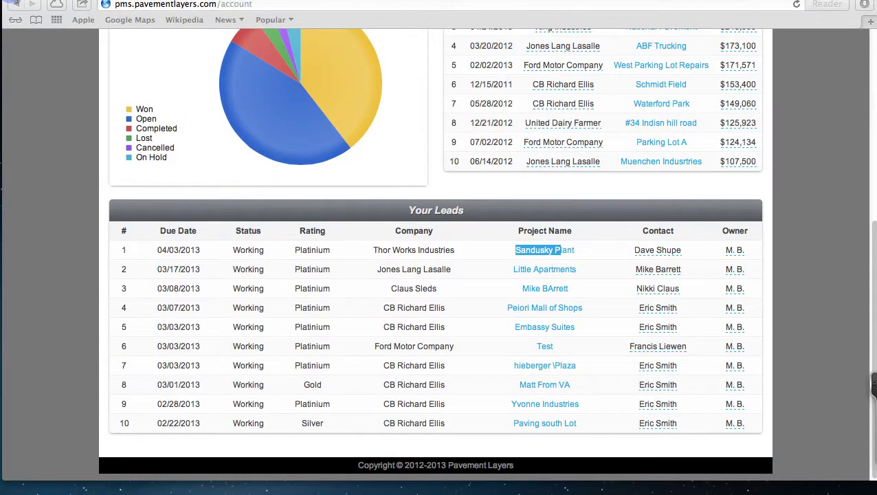
Step: Scroll back to the top of the Pavement Layers dashboard
scroll(292, 135, "up", 10)
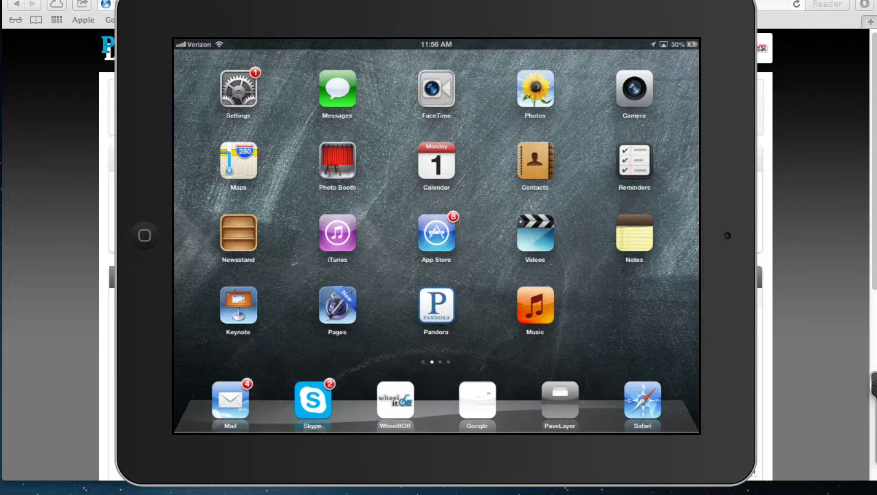
Step: Launch WheelItOff, find the Campbell St job site and trace the strip beside the street
left_click(400, 394)
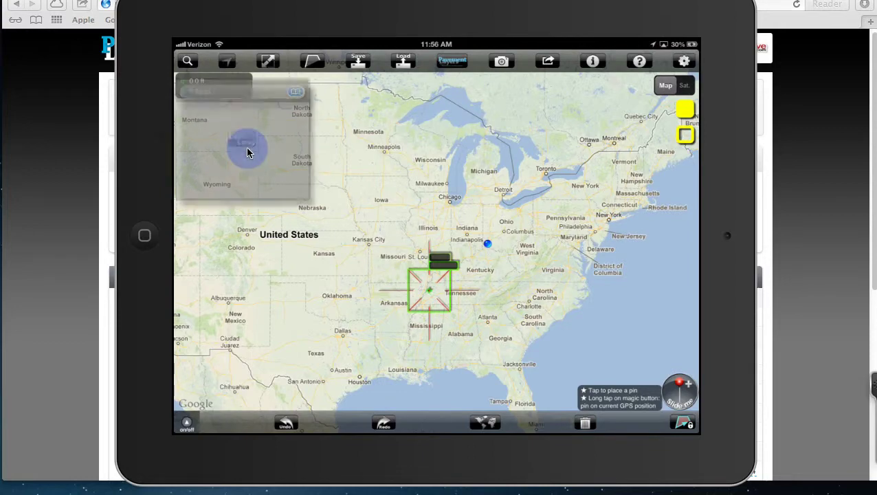
left_click(248, 153)
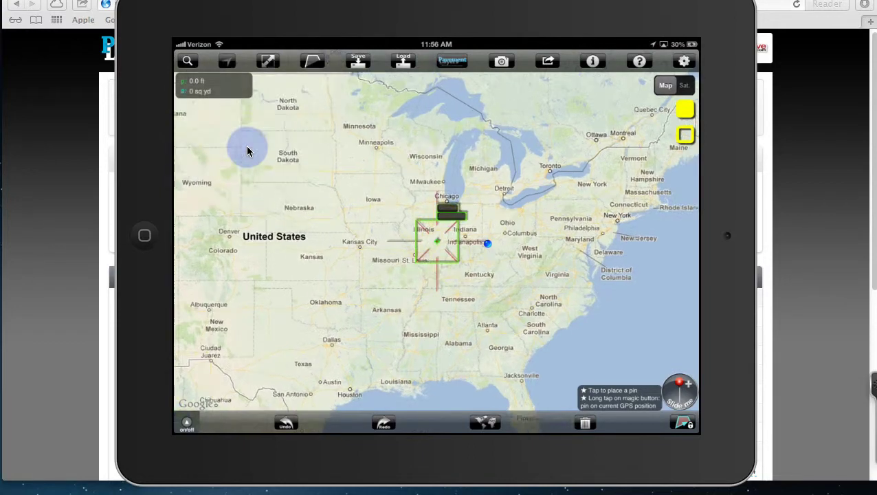
left_click(229, 62)
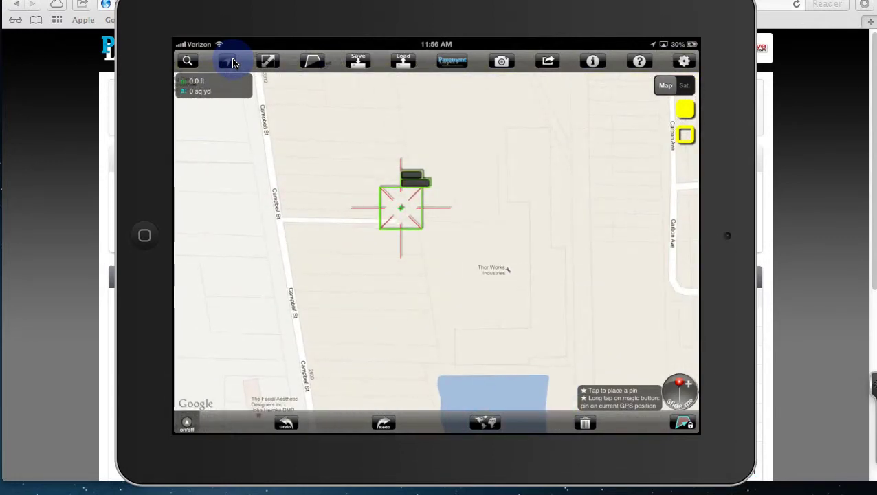
left_click(234, 64)
left_click_drag(447, 254, 455, 261)
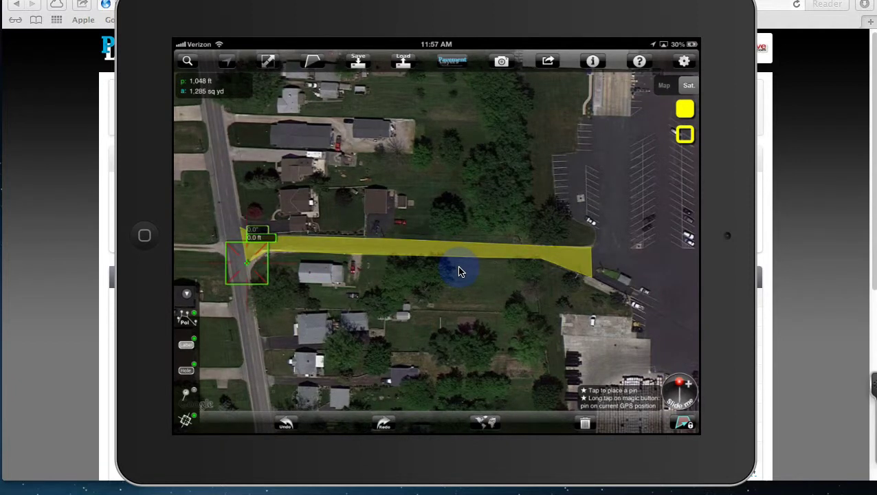
Step: Name the traced strip 'area 1'
left_click(684, 426)
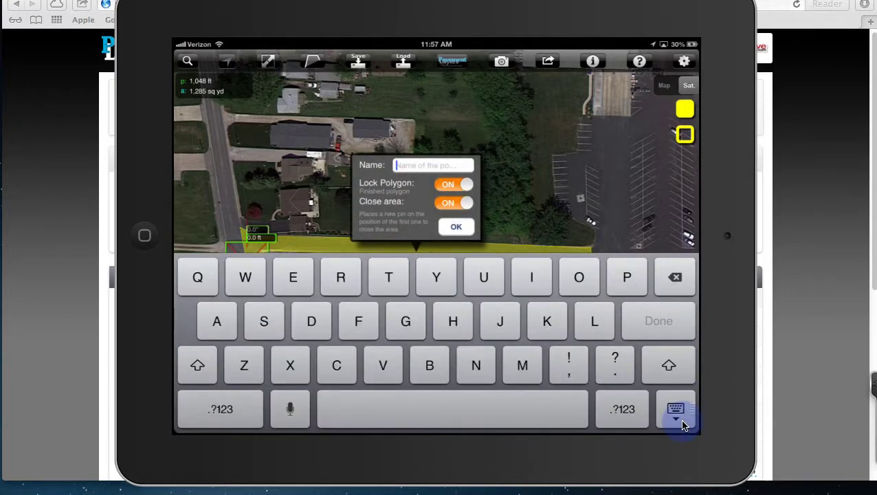
type("area")
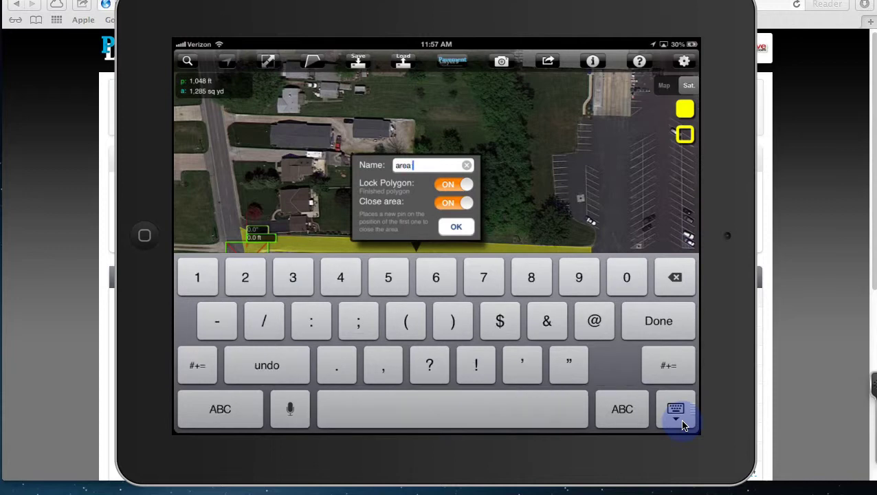
type(" 1")
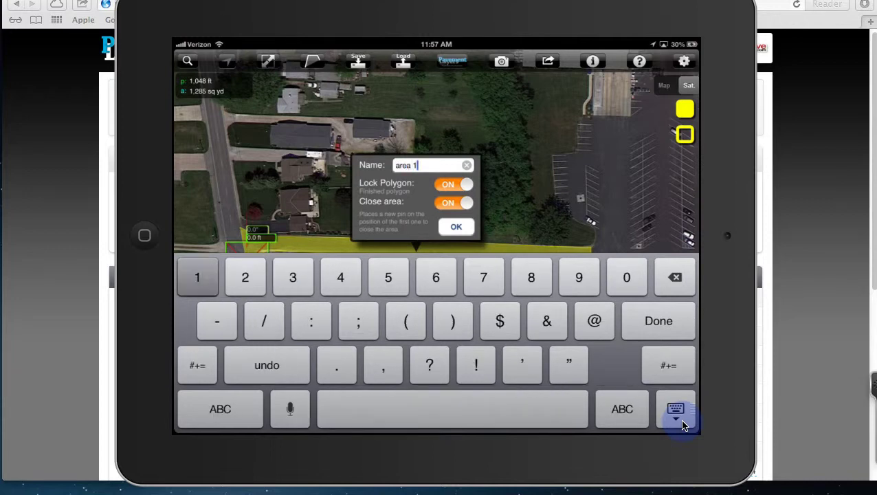
left_click(682, 426)
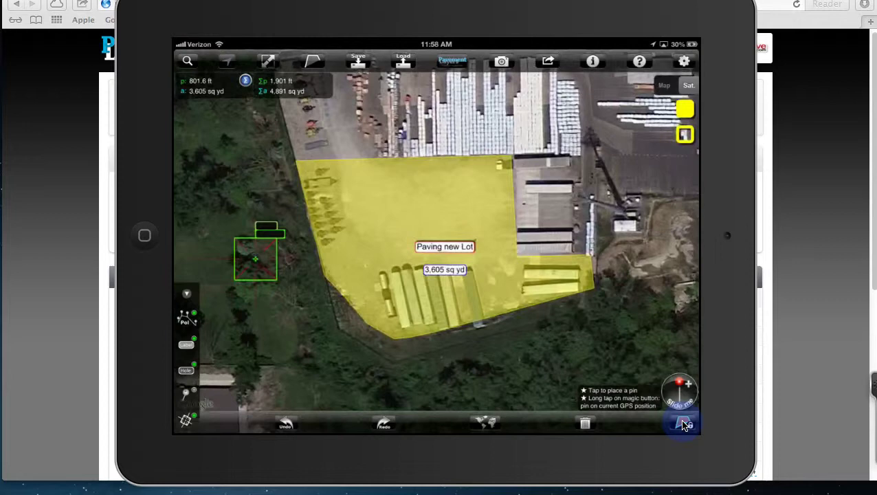
Step: Pick Thor Works Industries as client and Sandusky Plant as proposal, then send the image
left_click_drag(684, 425, 526, 184)
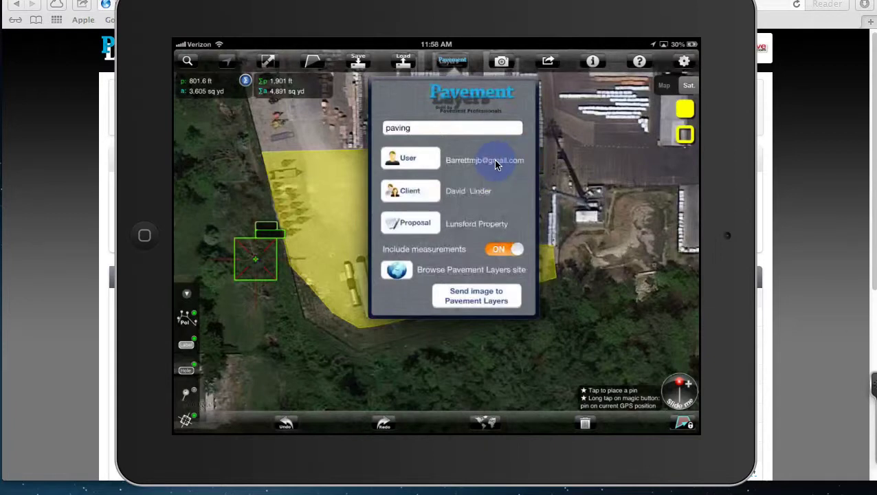
left_click(421, 192)
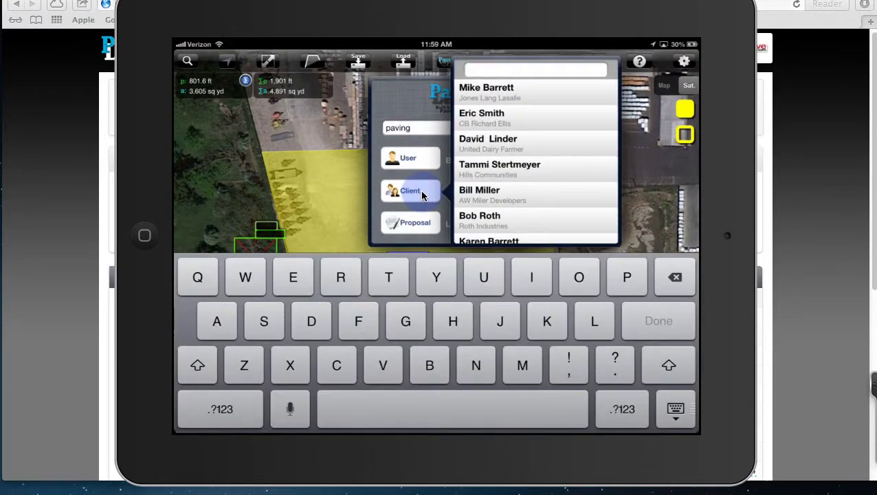
type("tho")
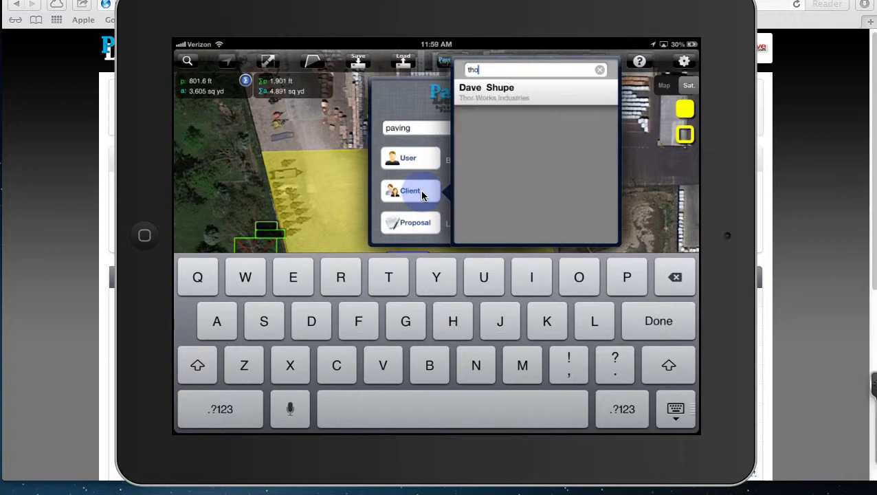
left_click(488, 97)
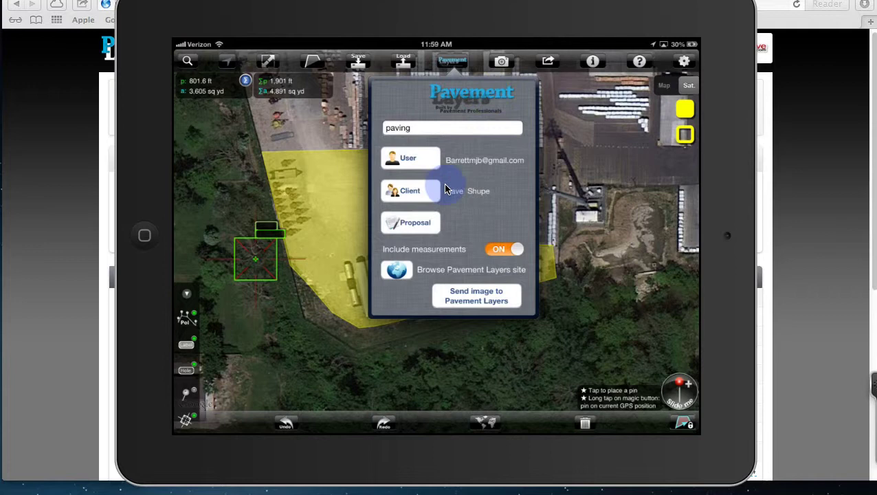
left_click(417, 225)
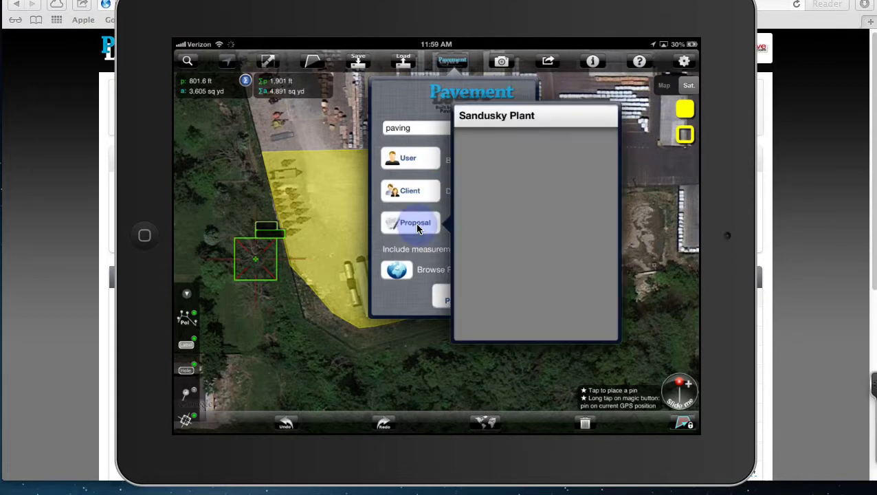
left_click(416, 226)
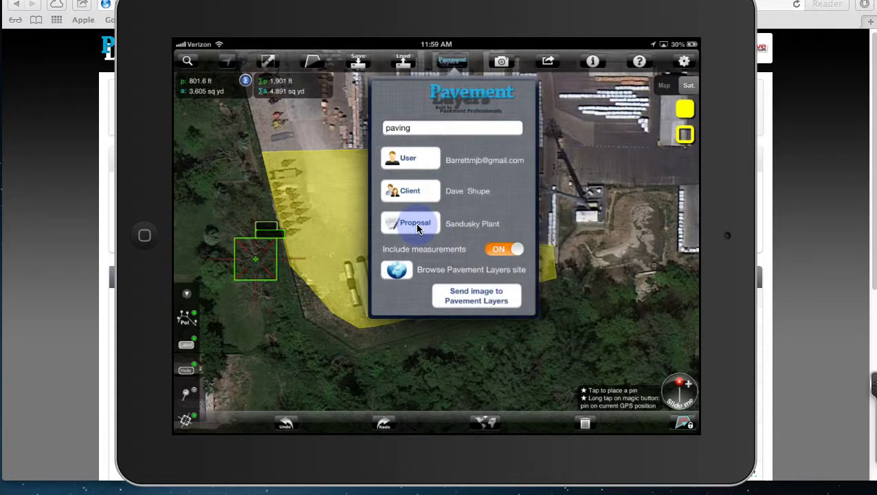
left_click(478, 305)
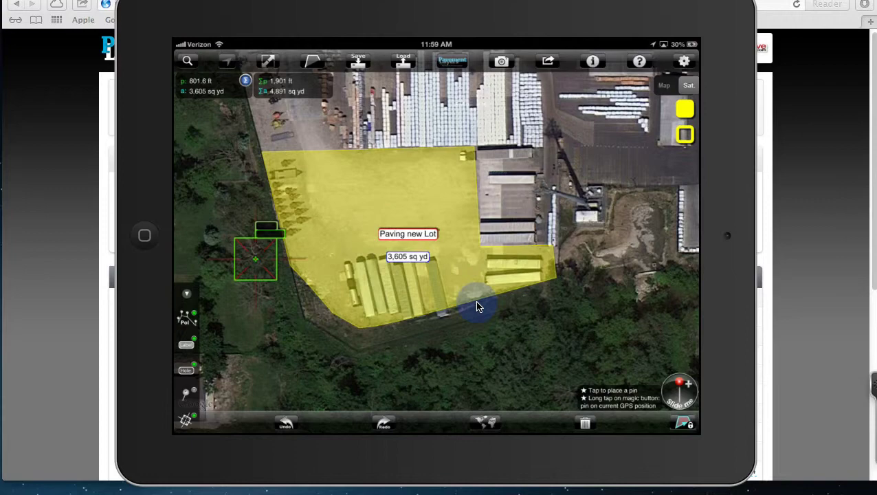
Step: Zoom out and clear all measured areas from the map
left_click(479, 307)
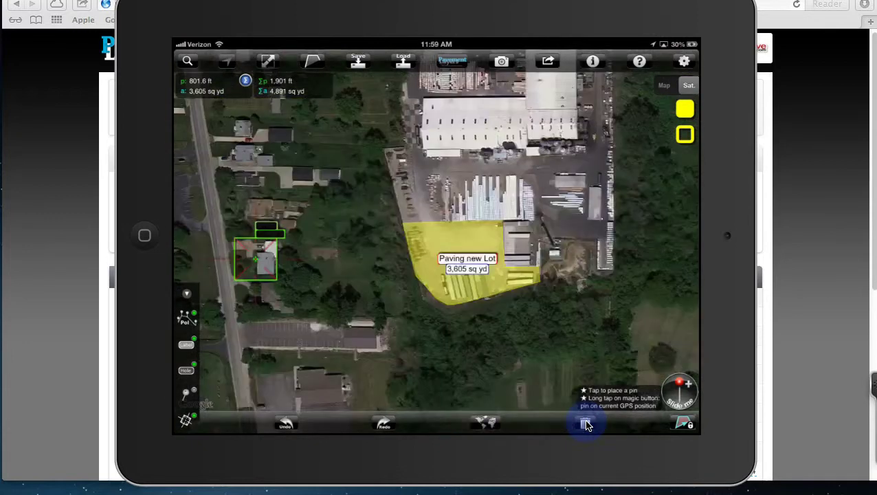
left_click(586, 425)
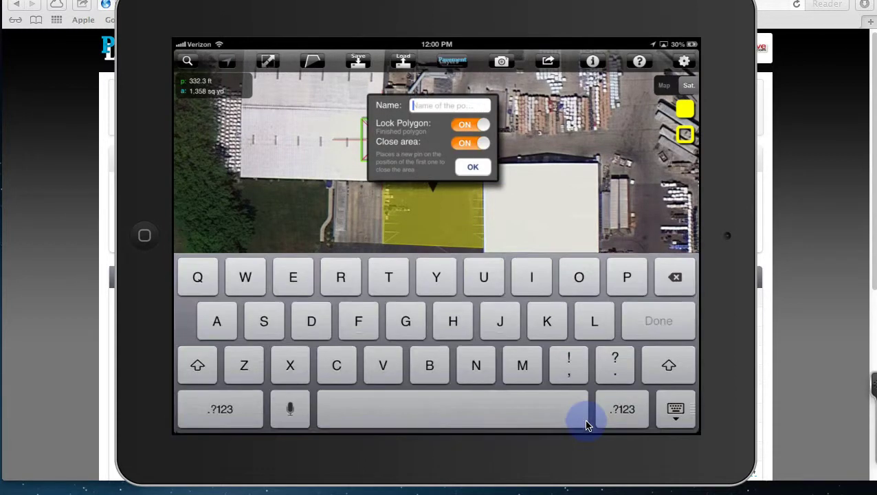
Step: Dictate and confirm the label 'Hey guys Seelcco this section today' for the 1,358 sq yd yellow section
left_click(285, 411)
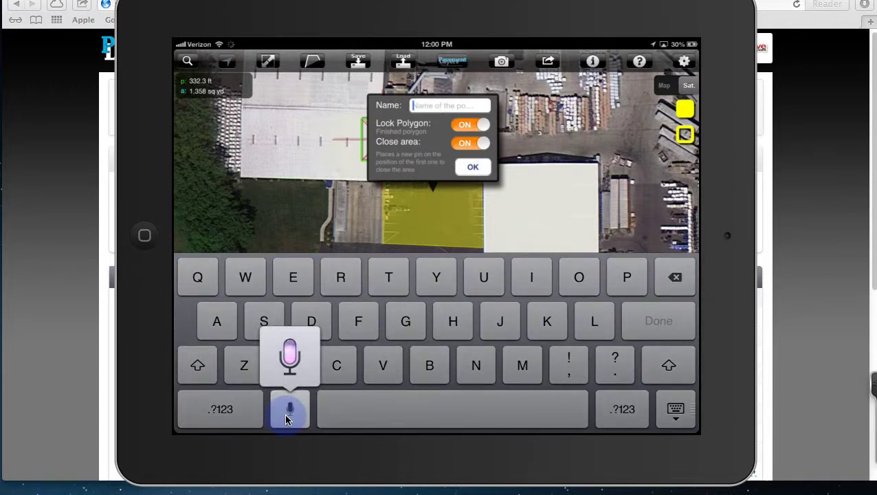
left_click(286, 418)
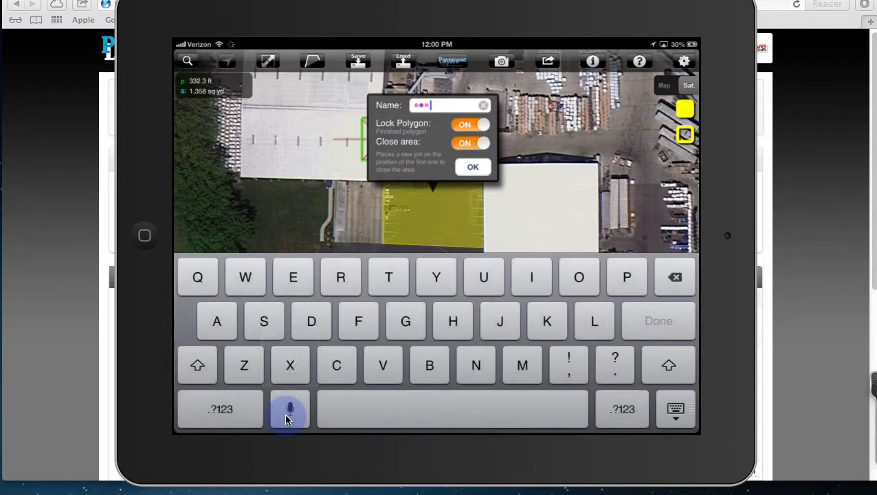
left_click(475, 167)
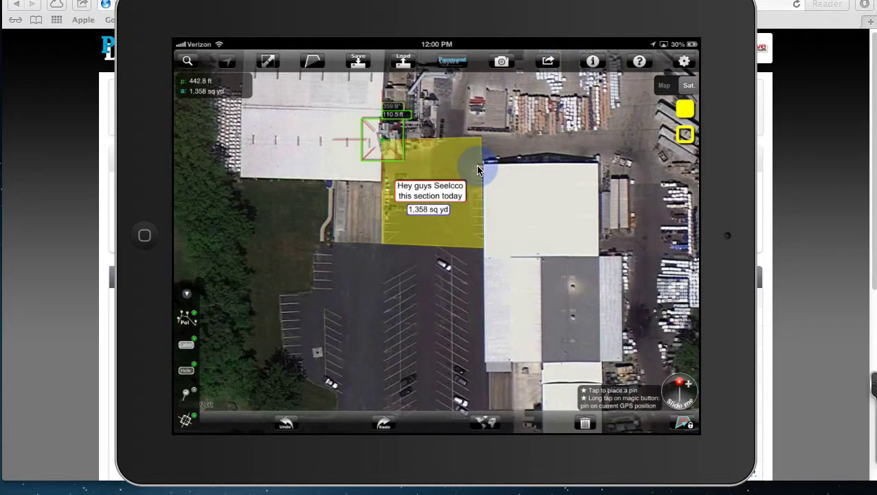
left_click(449, 198)
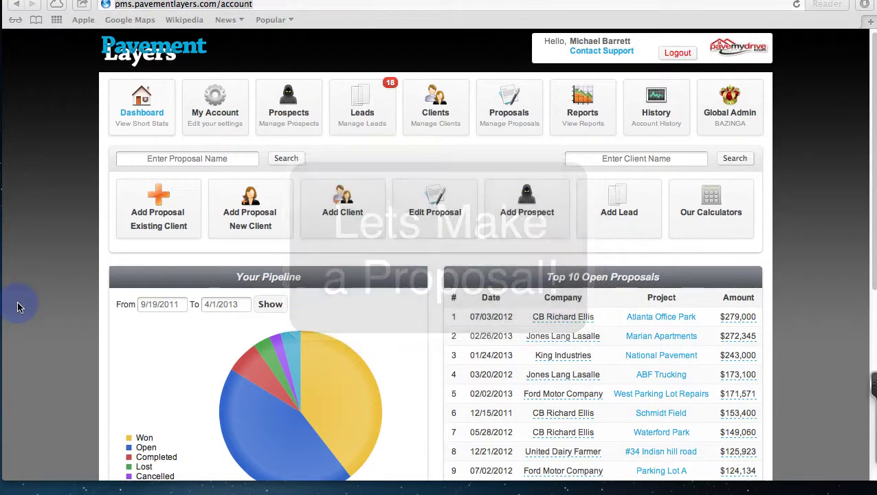
Step: Search the client list for 'thor'
left_click(616, 159)
type("thor")
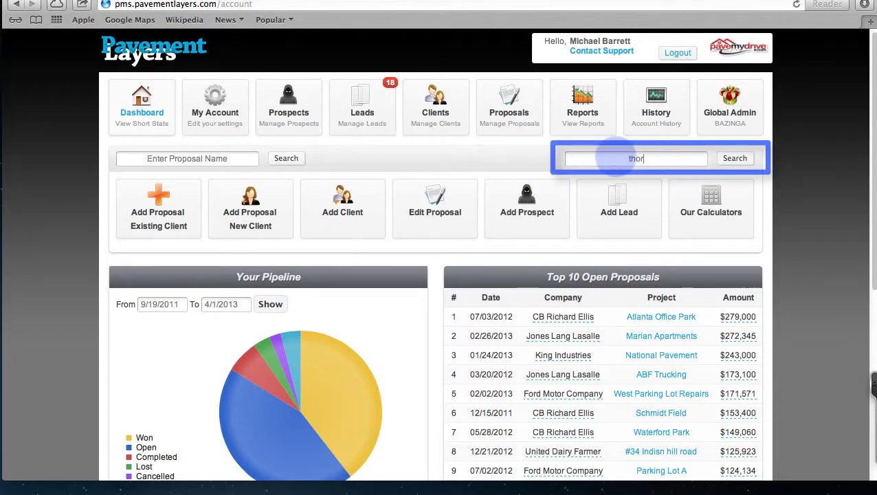
key("Return")
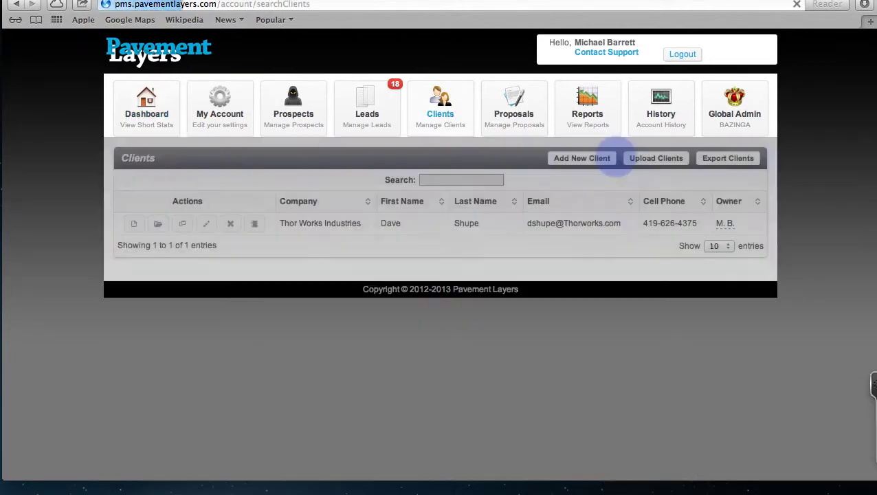
Step: View Thor Works Industries' proposals and open the Sandusky Plant proposal for editing
left_click(158, 225)
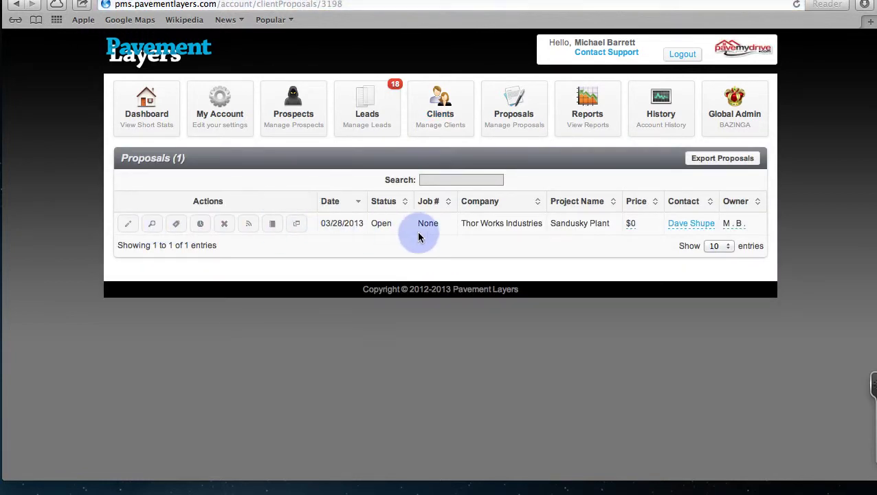
left_click_drag(463, 223, 626, 222)
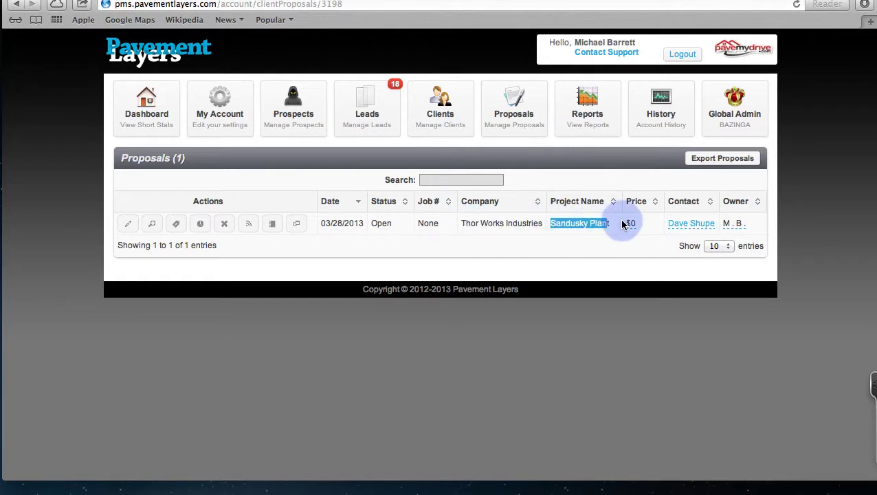
mouse_move(677, 229)
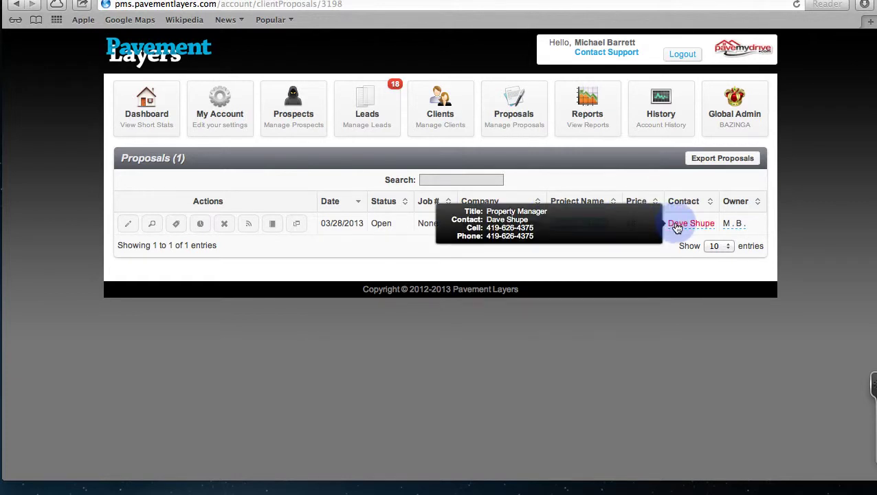
left_click(131, 227)
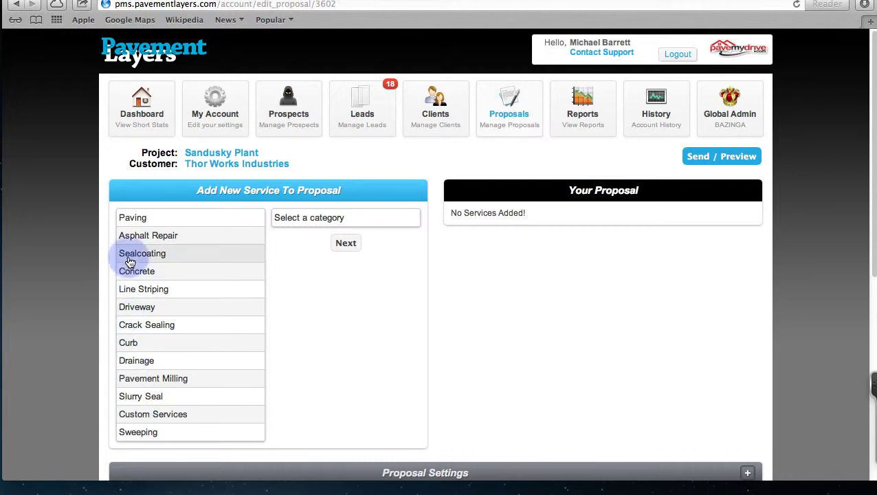
Step: Choose Sealcoating > Sealcoating Specification and continue to its customisation form
left_click(131, 253)
left_click(315, 220)
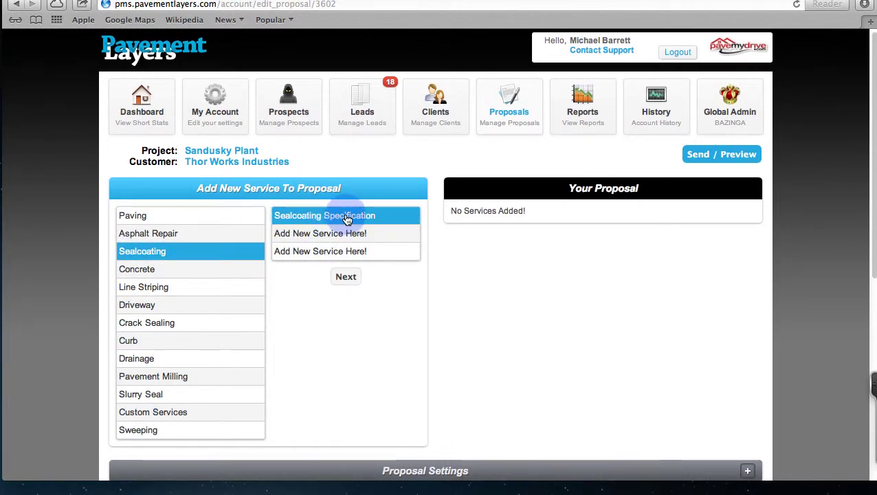
left_click(345, 277)
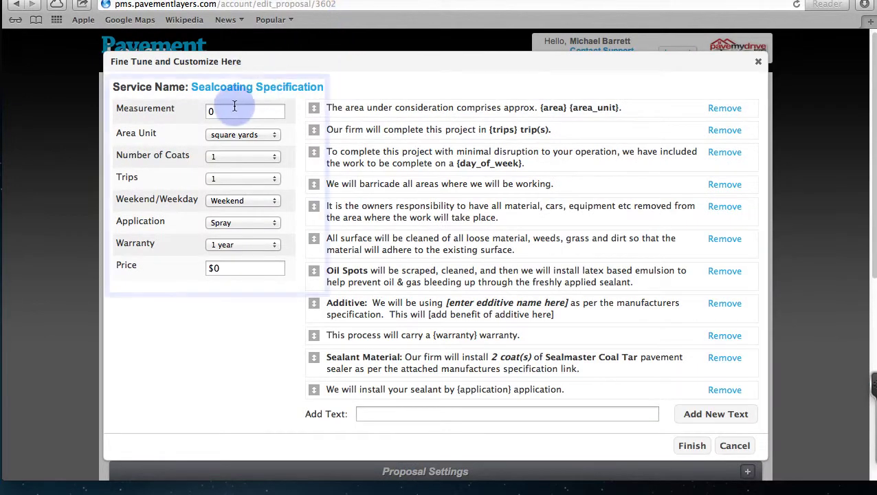
Step: Enter a 7,600 square yard measurement and set 2 trips
left_click(278, 120)
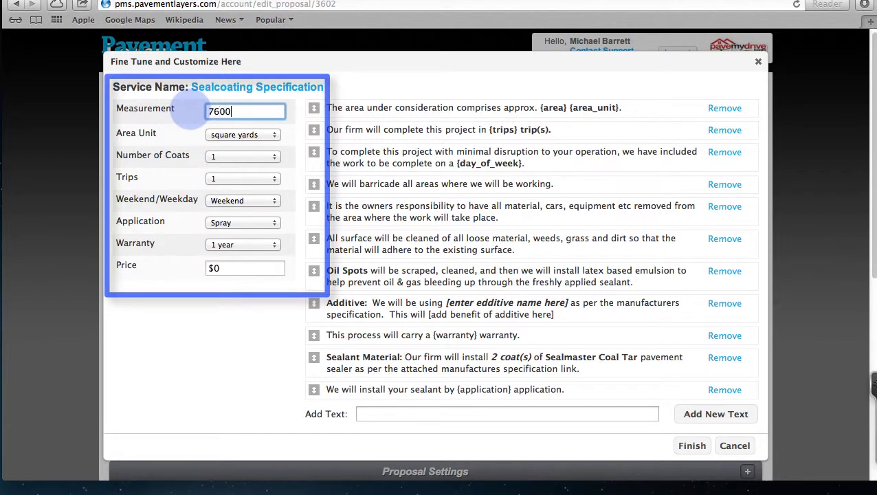
key("Tab")
key("Tab")
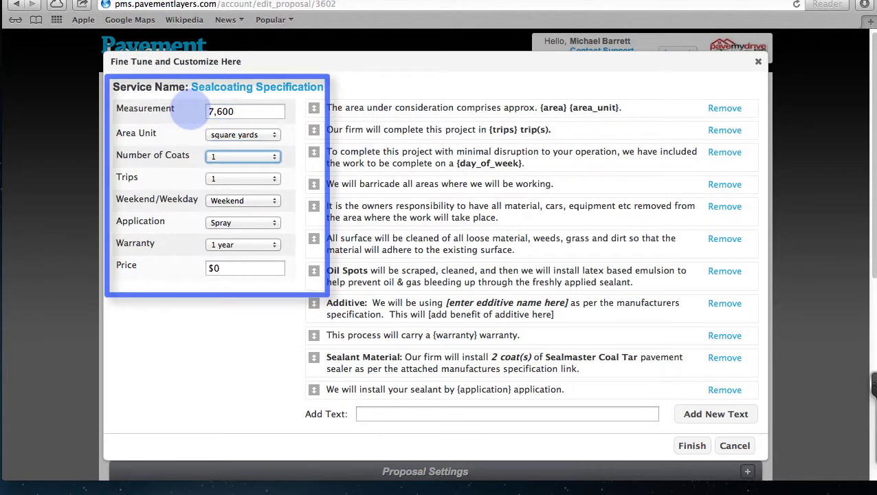
key("Tab")
key("space")
key("Down")
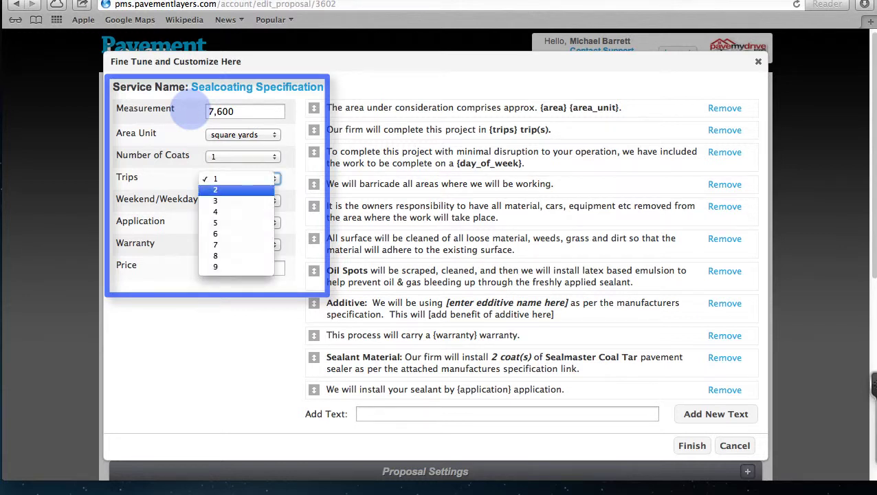
key("Return")
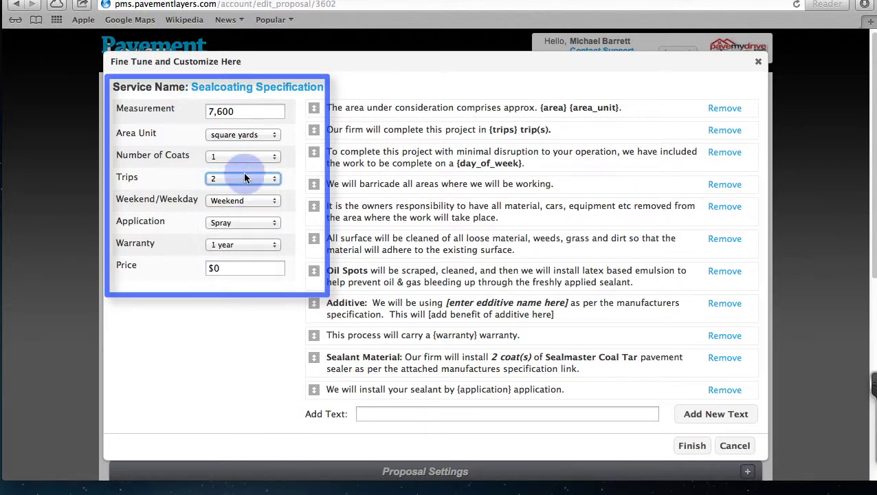
Step: Set weekday scheduling, Squeegee/Spray application and a 1-year warranty
left_click(275, 201)
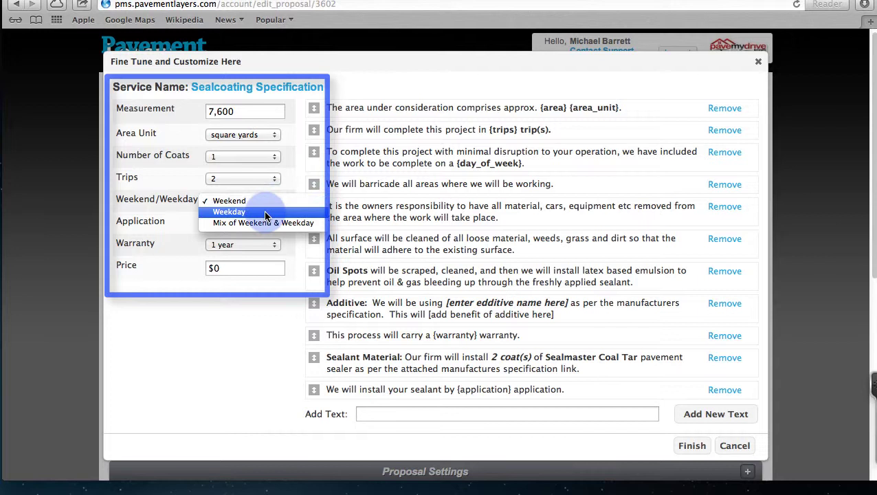
left_click(267, 213)
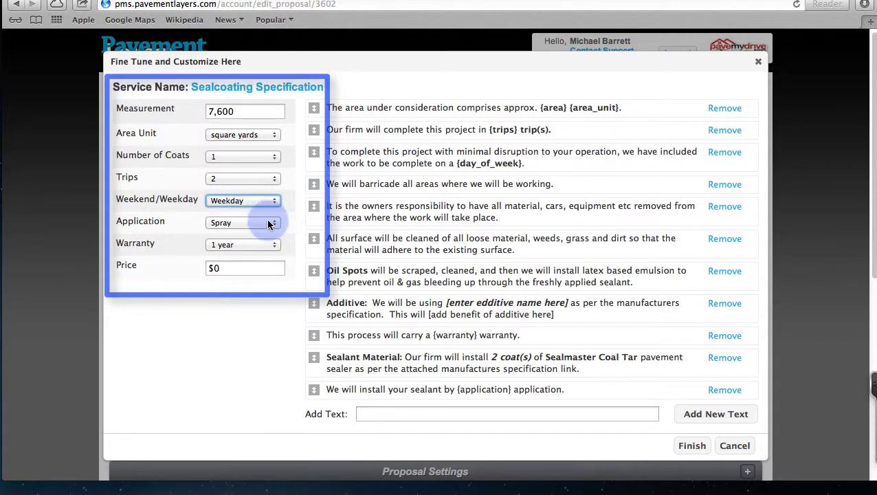
left_click(267, 219)
left_click(249, 245)
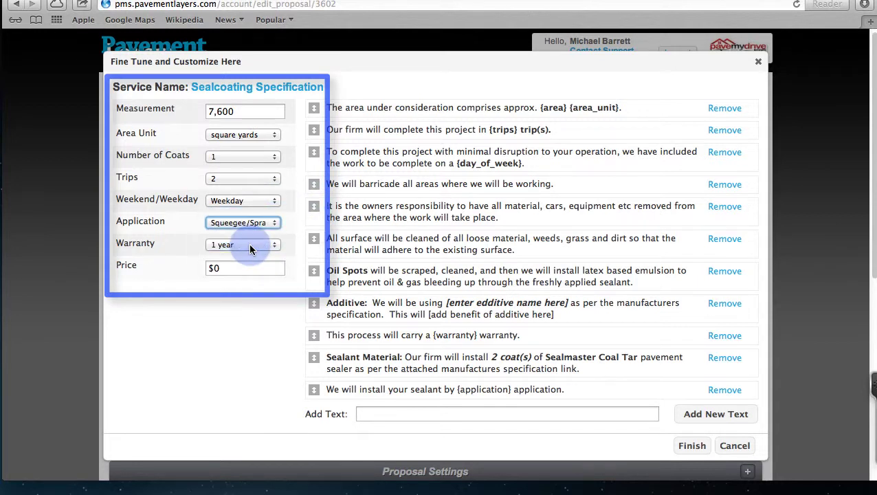
left_click(273, 246)
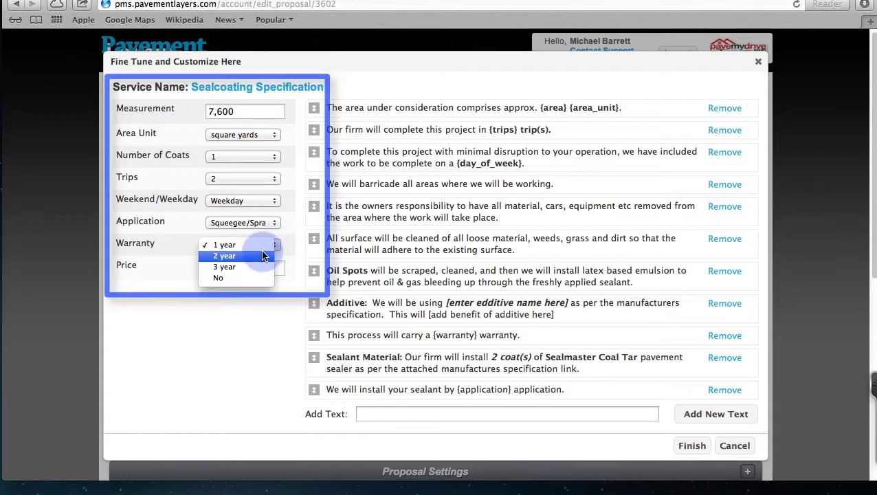
left_click(245, 246)
Step: Set the price to $5,600 and add the sealcoating service to the proposal
left_click(245, 267)
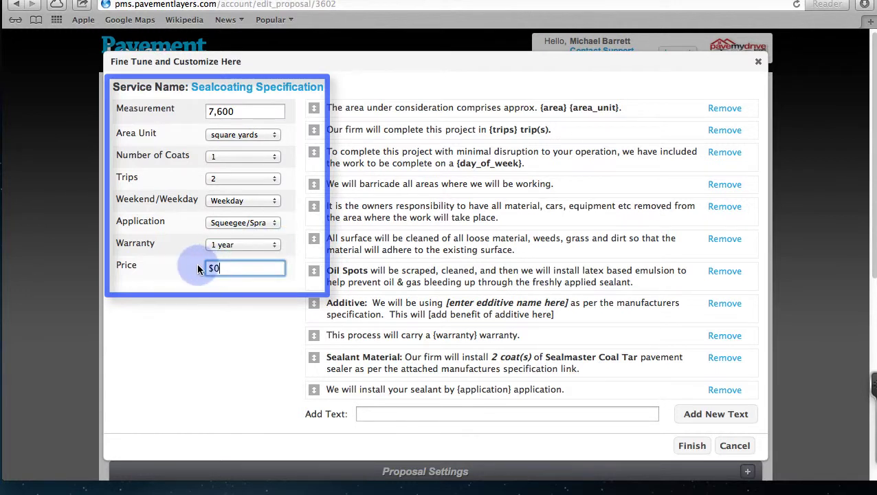
left_click_drag(214, 267, 198, 266)
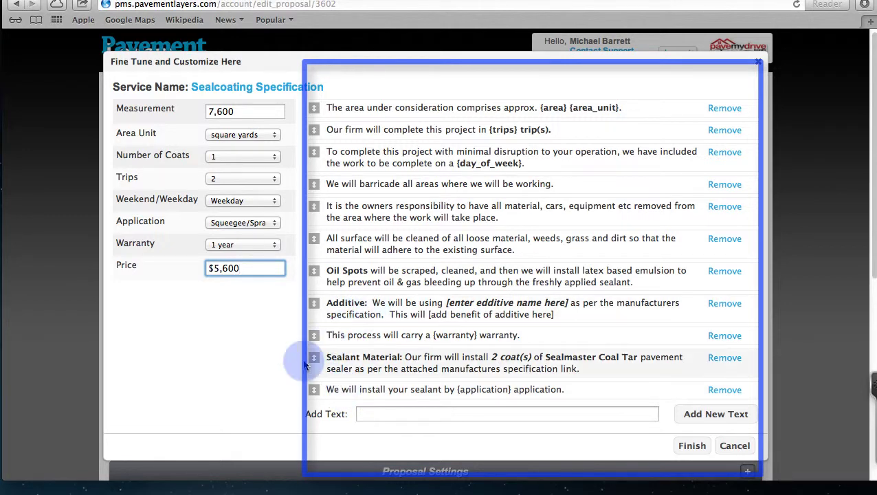
scroll(237, 353, "down", 2)
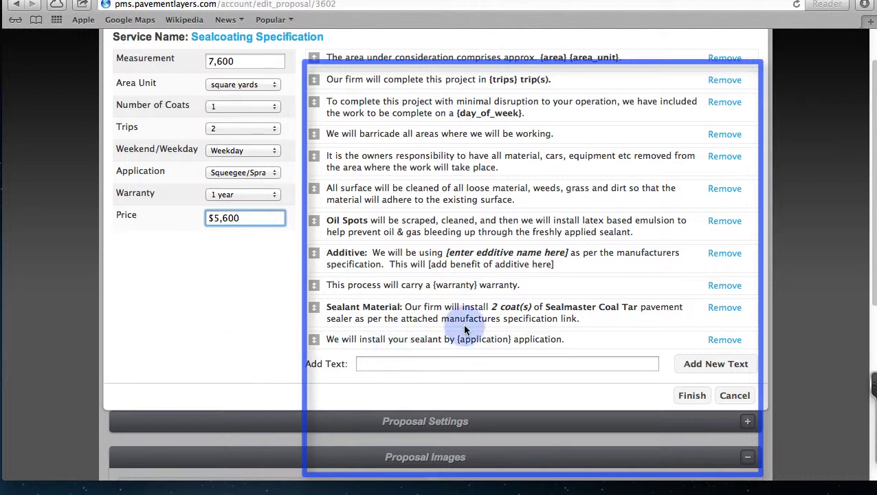
left_click_drag(545, 306, 633, 306)
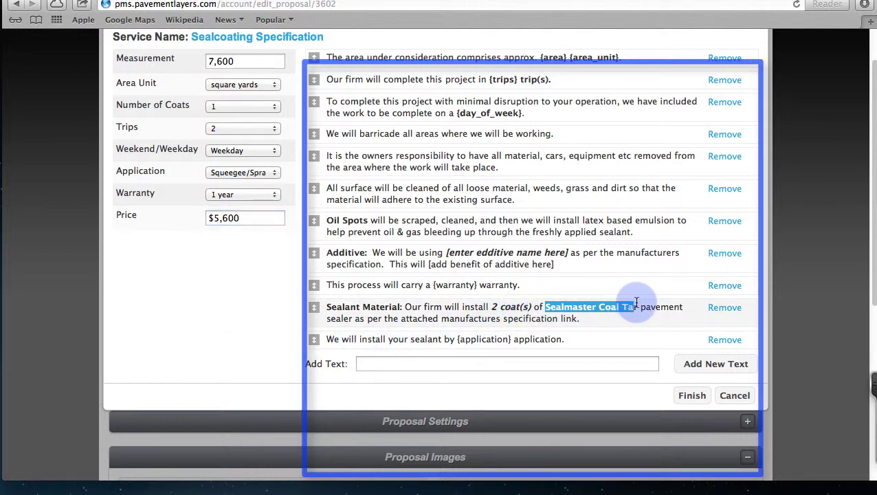
left_click(690, 397)
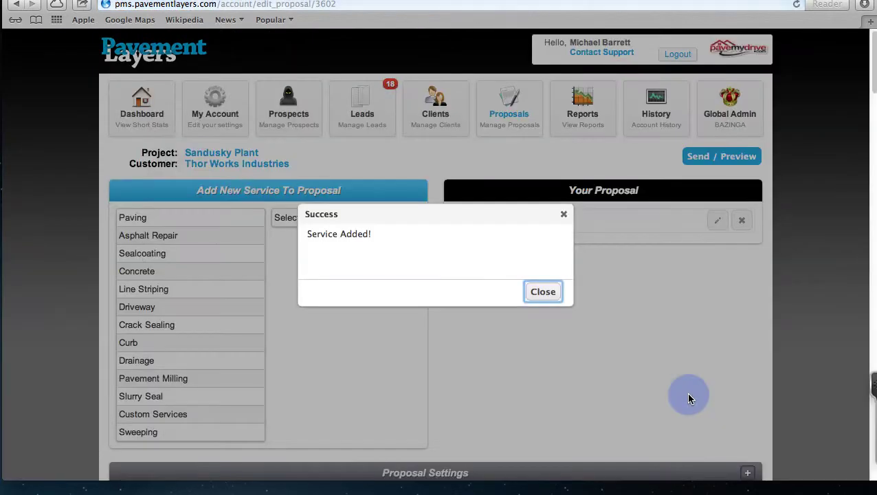
Step: Choose Crack Sealing > Crack Sealing Hot Rubberized and continue to its form
left_click(542, 291)
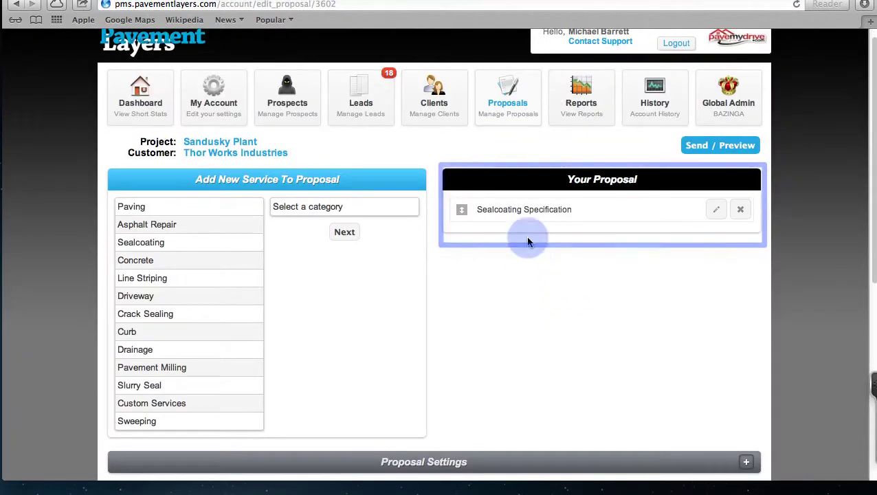
left_click(277, 196)
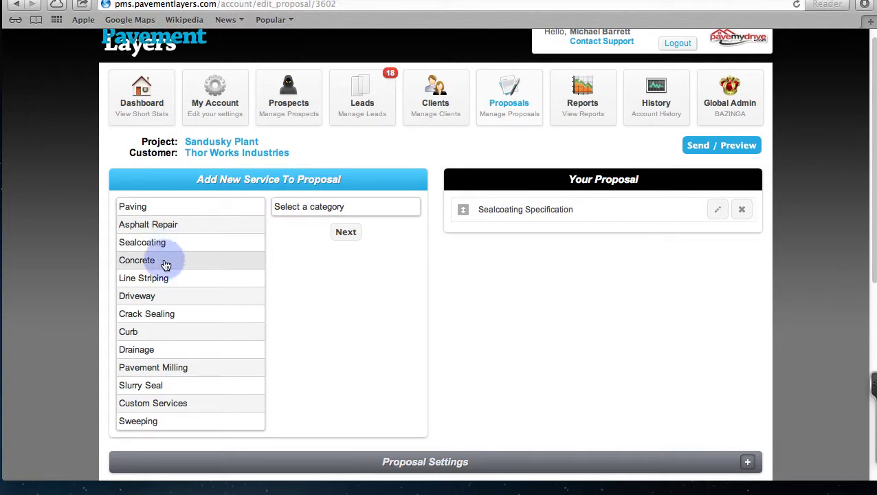
left_click(169, 311)
left_click(342, 207)
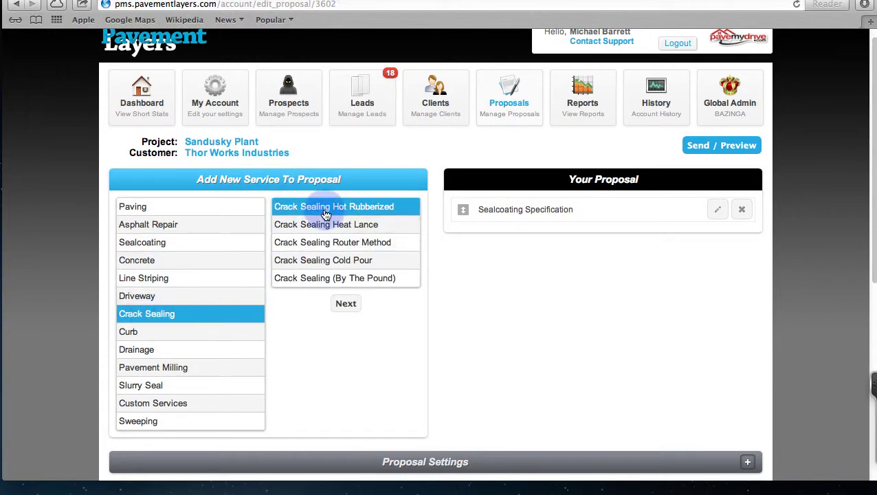
left_click(341, 306)
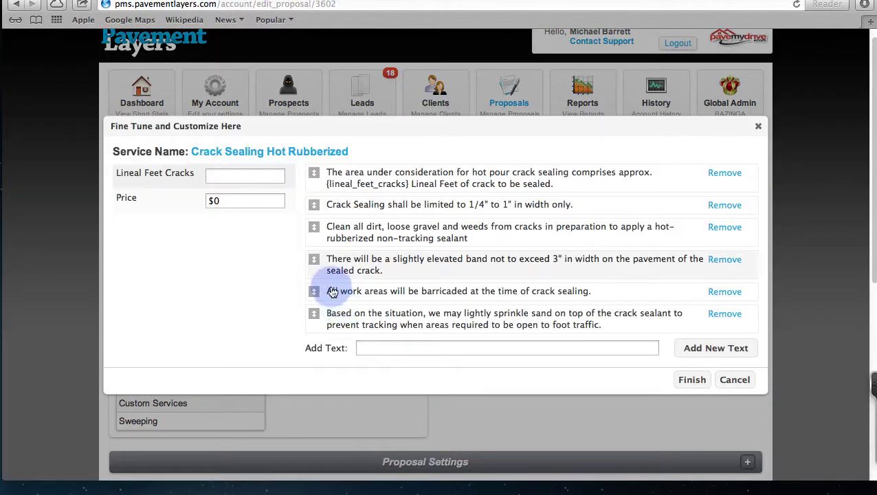
Step: Enter 5,000 lineal feet at a $2,500 price and save the crack sealing service
left_click(238, 176)
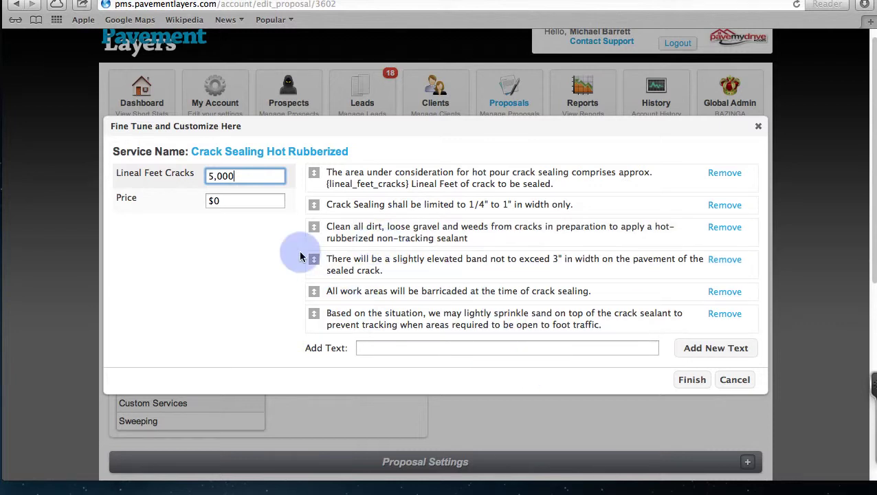
left_click(231, 199)
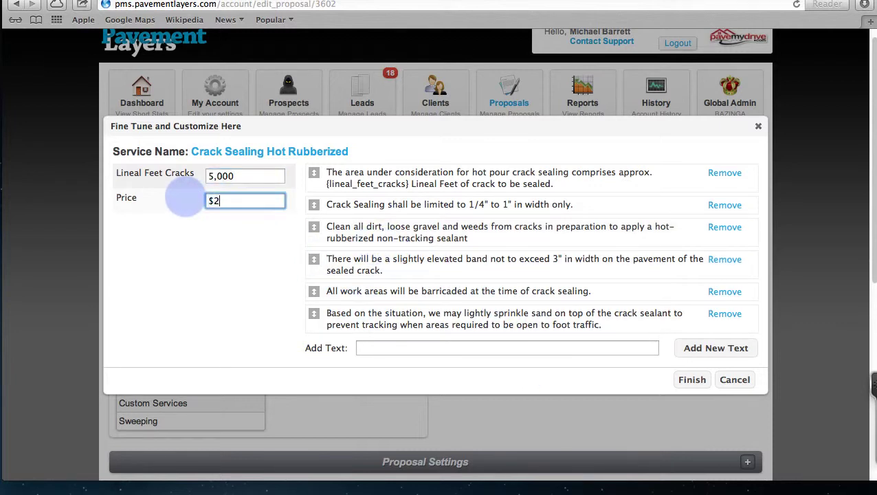
left_click(685, 381)
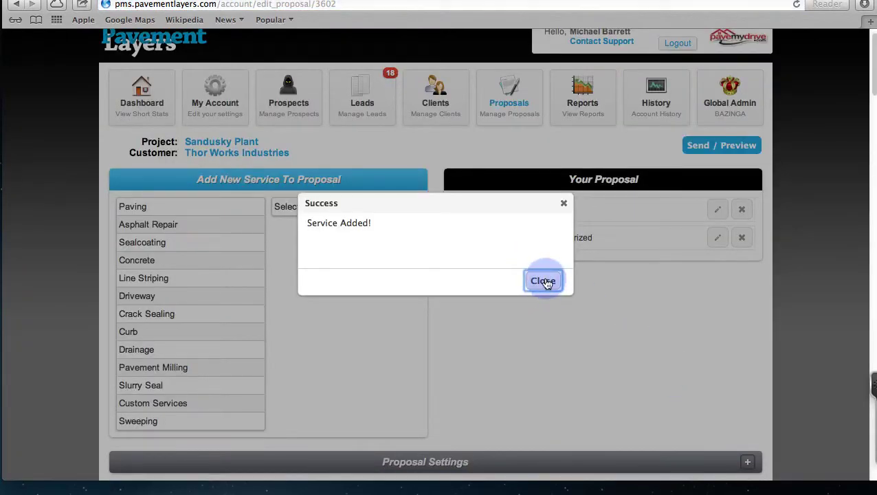
left_click(543, 280)
left_click(166, 207)
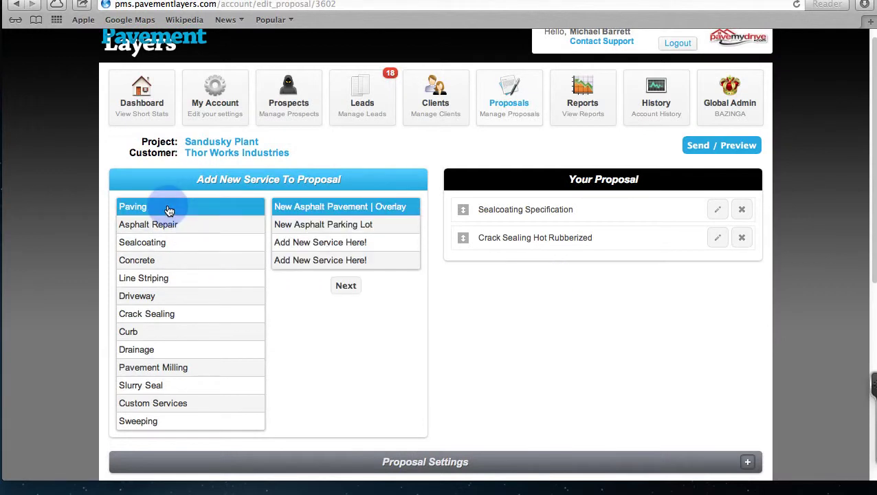
Step: Choose New Asphalt Parking Lot and enter 3,300 sq yd, 12-inch excavation and 8-inch gravel
left_click(320, 230)
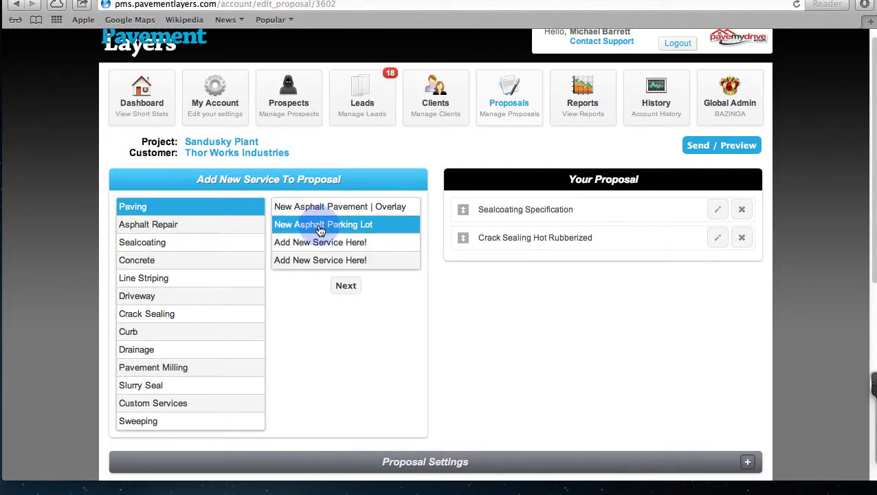
left_click(346, 288)
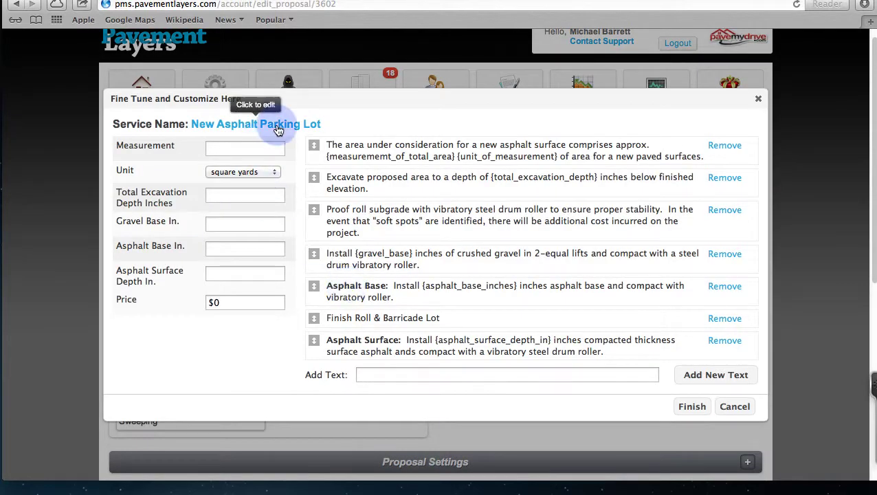
left_click(302, 128)
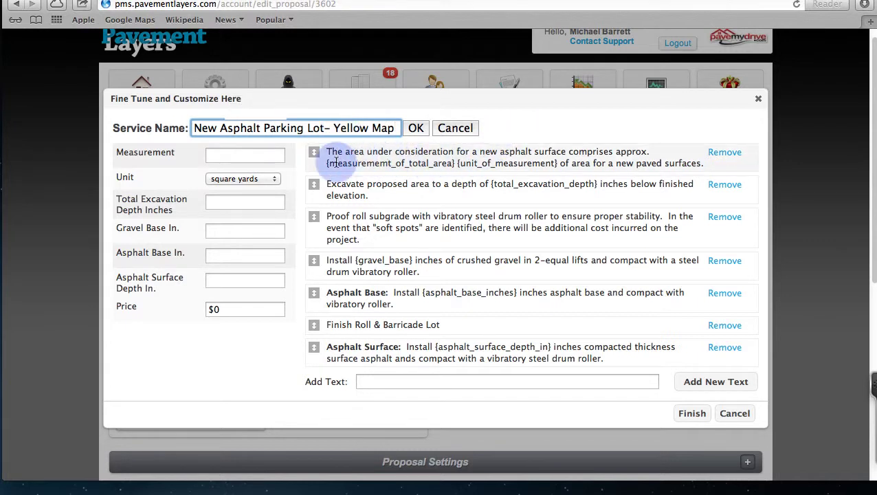
left_click(242, 152)
type("3,300")
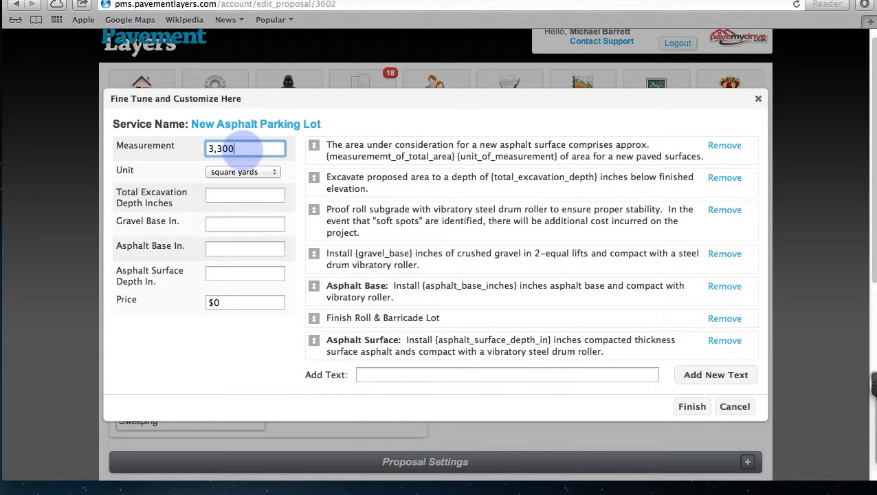
key("Tab")
key("Tab")
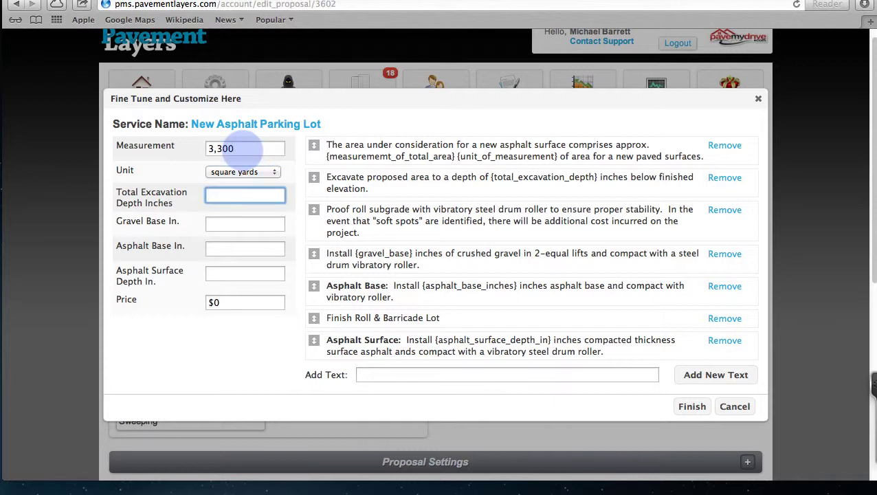
key("Tab")
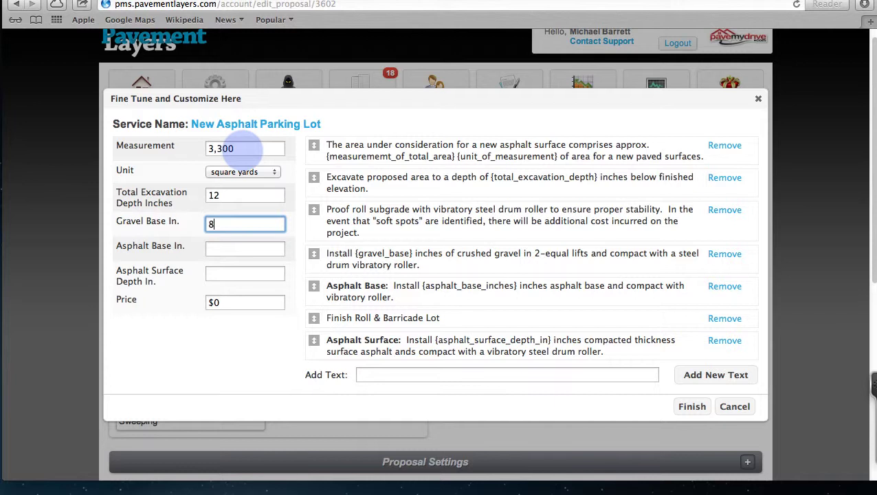
key("Tab")
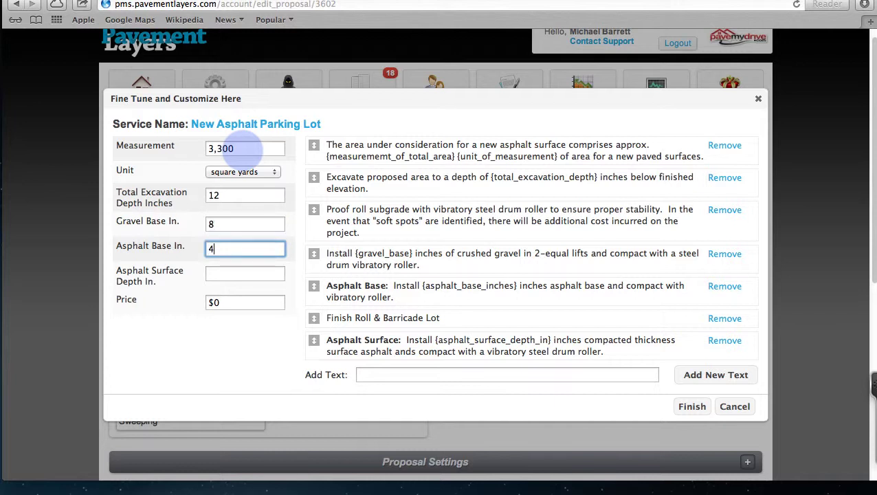
key("Tab")
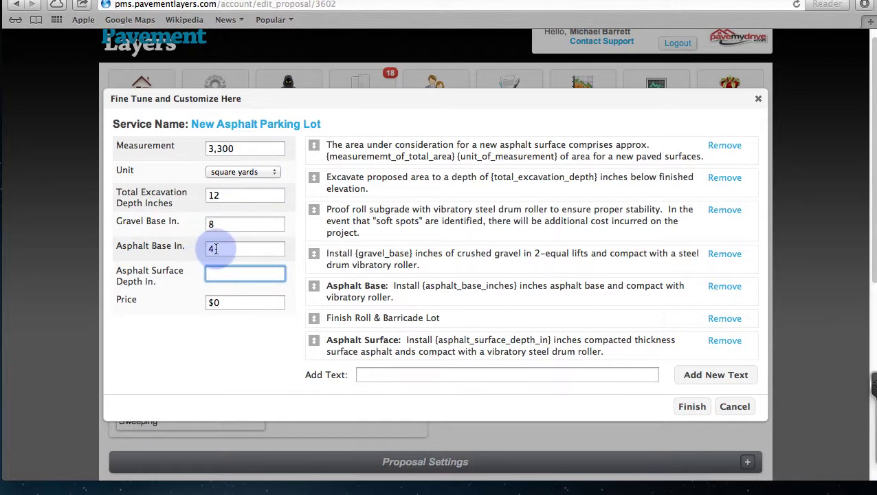
Step: Set 6-inch asphalt base, 2-inch surface and a $25,678 price, then add the service
left_click_drag(217, 247, 208, 249)
type("6")
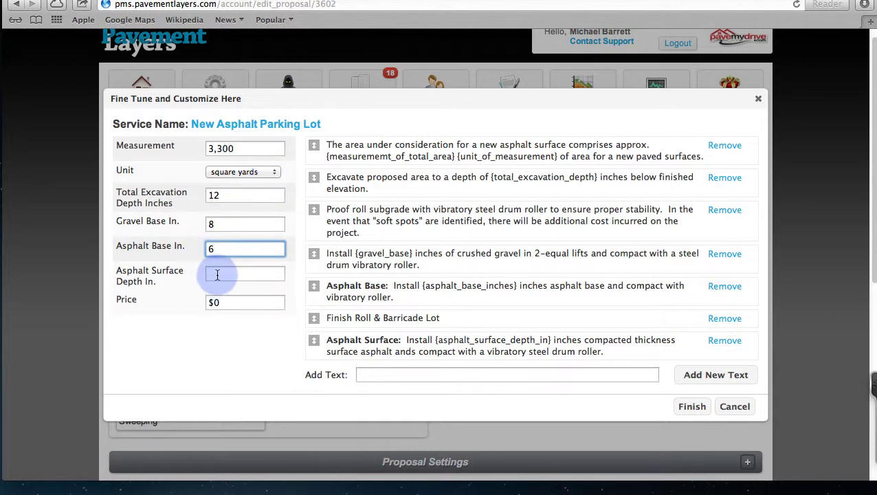
left_click(218, 273)
type("2")
left_click_drag(221, 303, 200, 302)
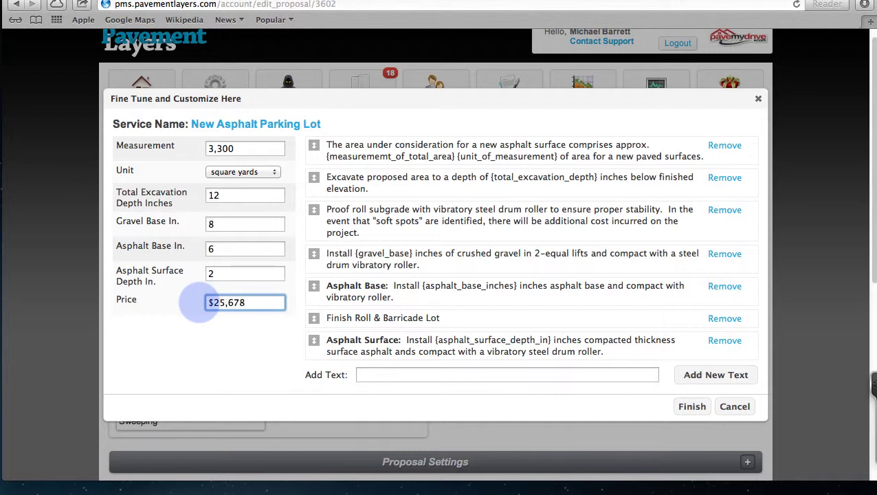
type("$25,678")
left_click(690, 408)
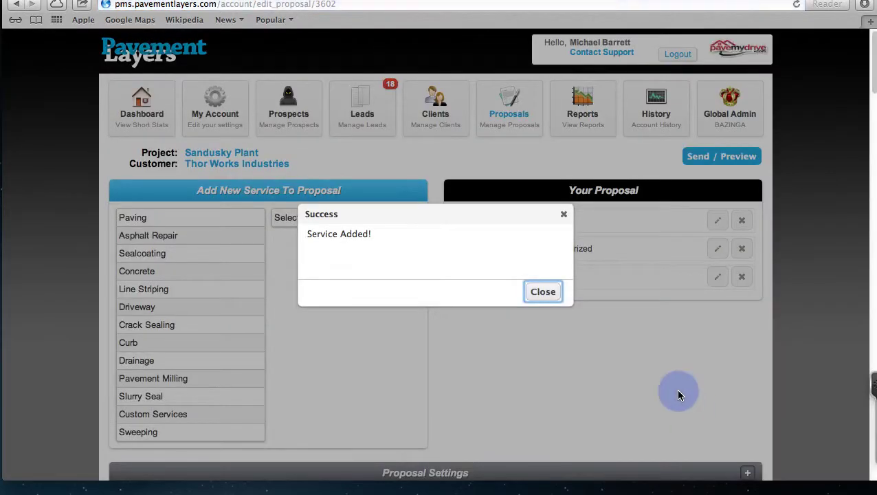
left_click(543, 291)
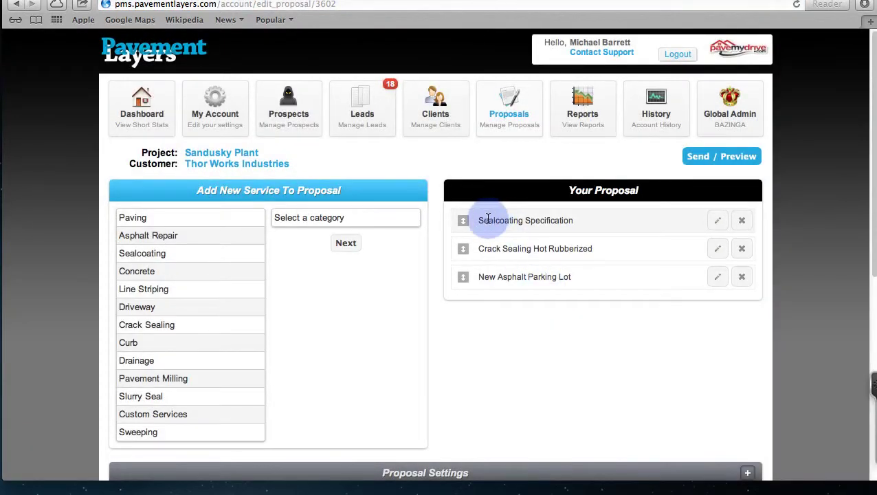
Step: Preview the Sealcoat Areas map and save it as included on proposal and work order
mouse_move(464, 283)
left_mouse_down()
mouse_move(463, 220)
mouse_move(465, 284)
left_mouse_up()
scroll(465, 282, "down", 6)
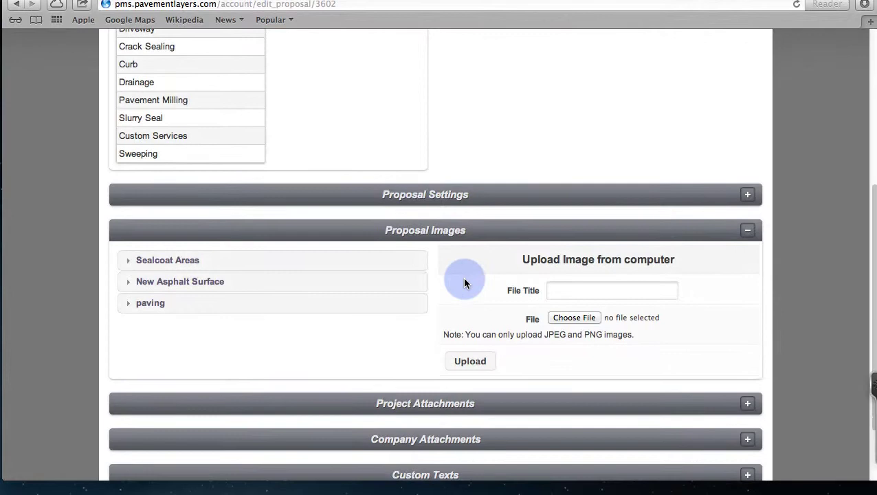
scroll(464, 282, "down", 2)
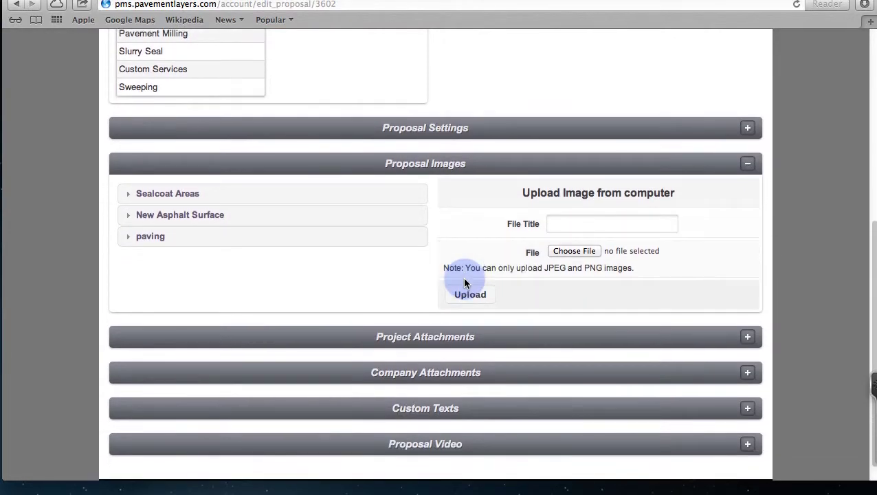
left_click(154, 194)
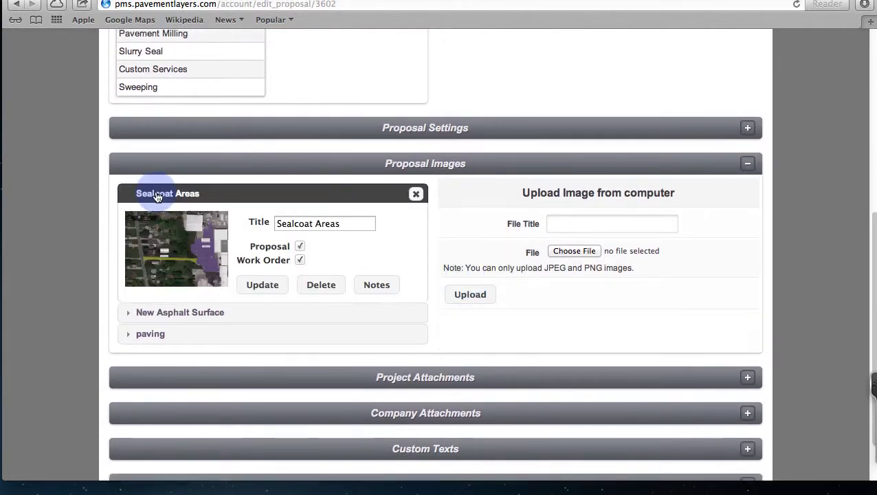
left_click(174, 257)
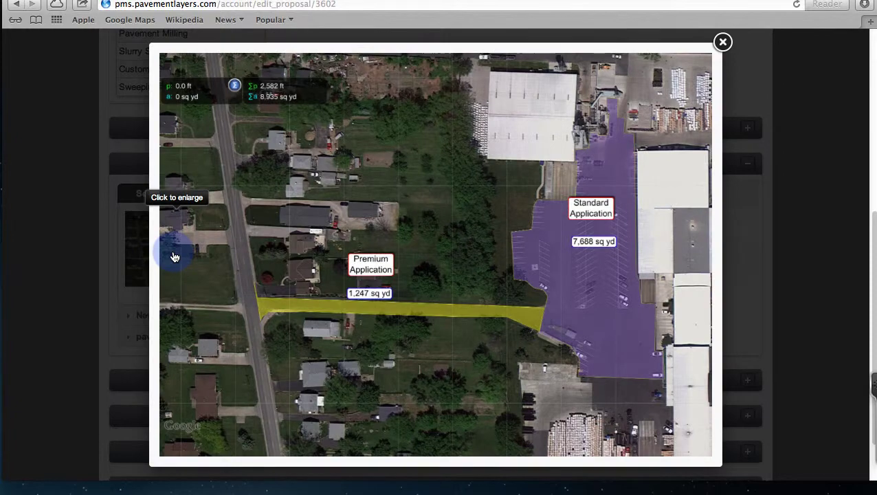
left_click(724, 43)
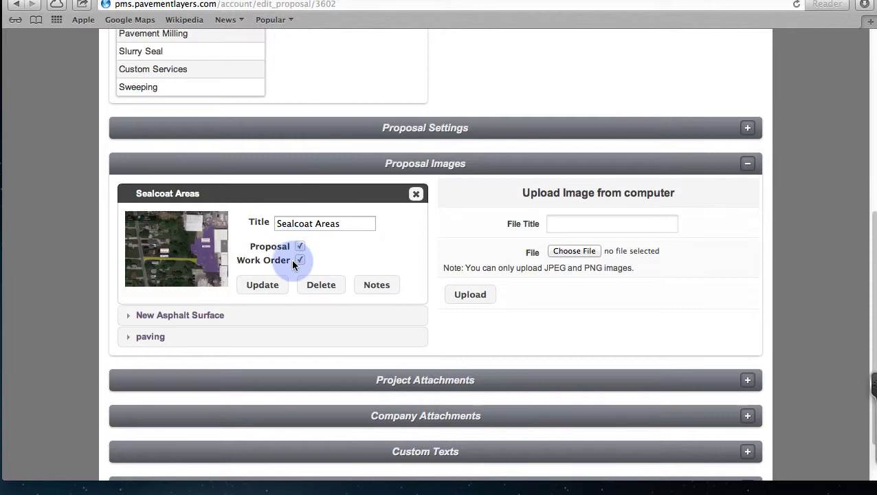
left_click(264, 286)
Step: Preview the New Asphalt Surface map and save it as included on proposal and work order
left_click(216, 317)
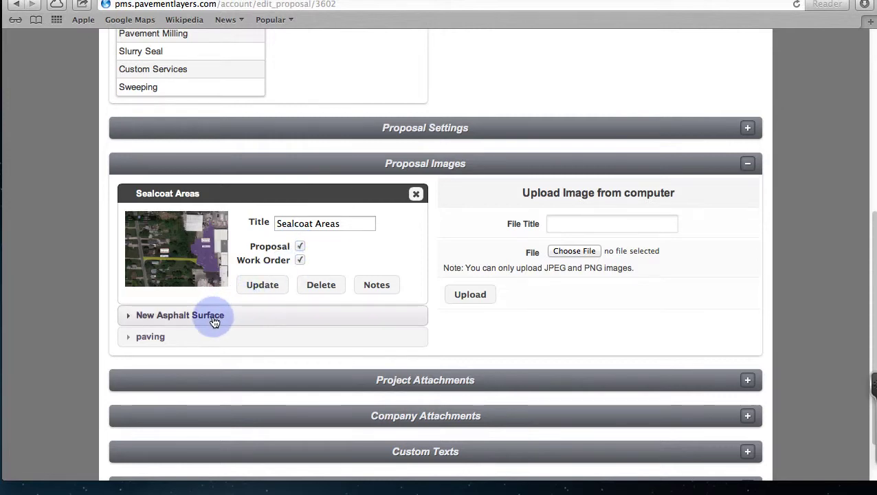
left_click(191, 272)
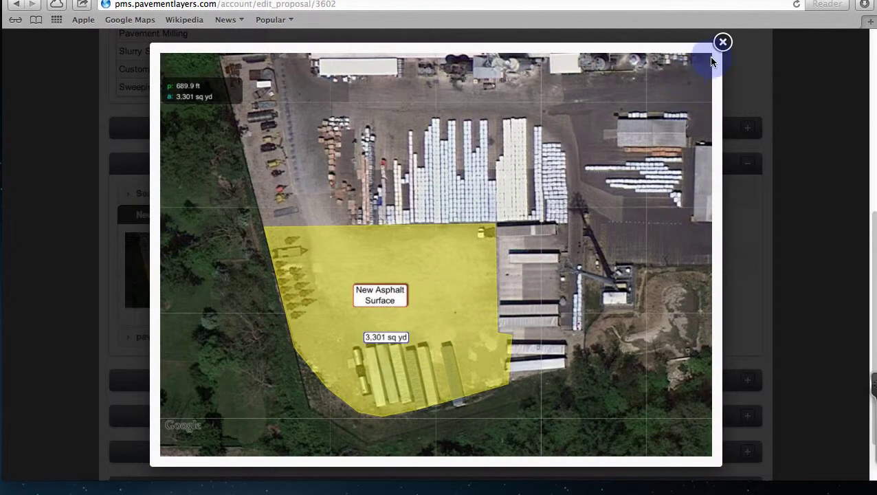
left_click(723, 42)
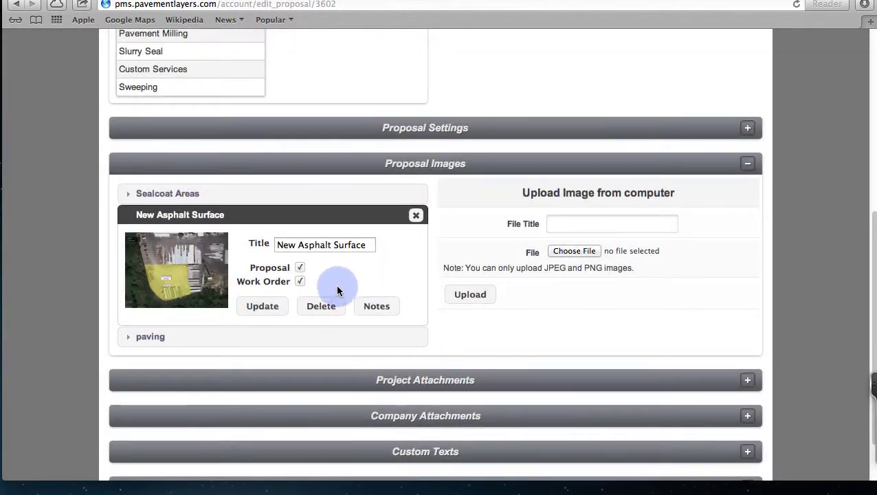
left_click(268, 306)
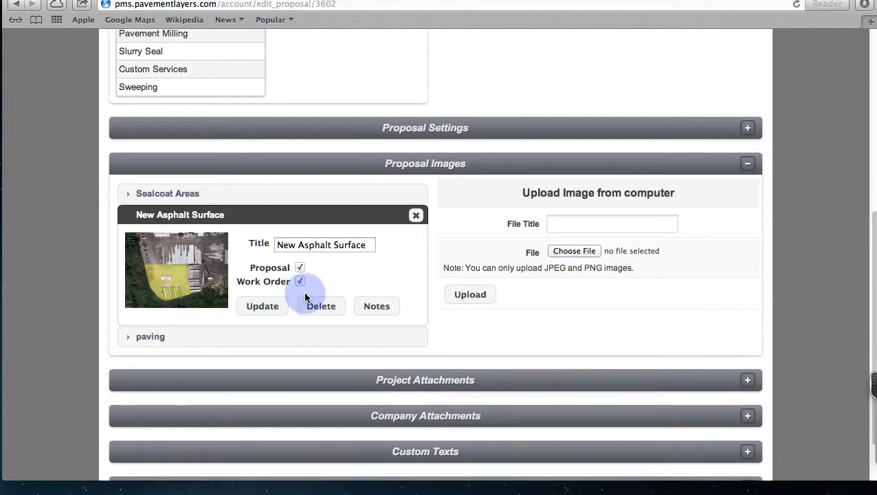
scroll(550, 317, "down", 3)
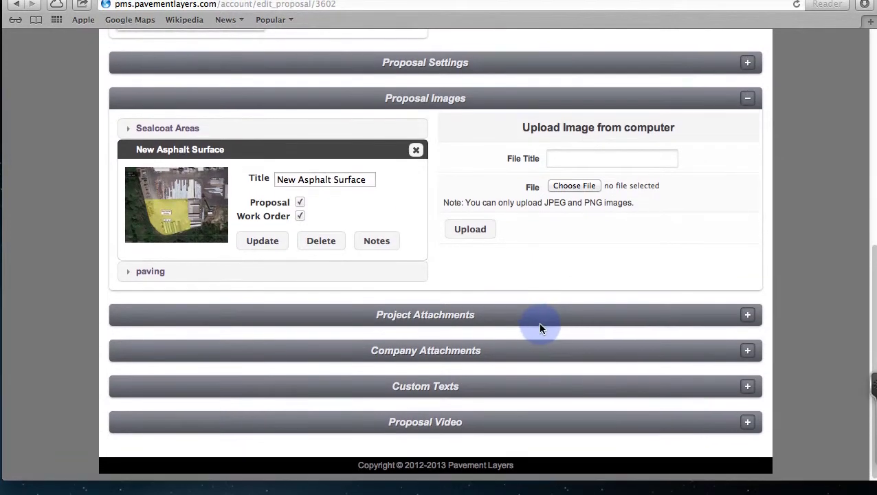
Step: Attach Insurance-- Commercial Liability, Insurance--Workers Comp, References and Sealmaster Coal Tar to the proposal
left_click(747, 353)
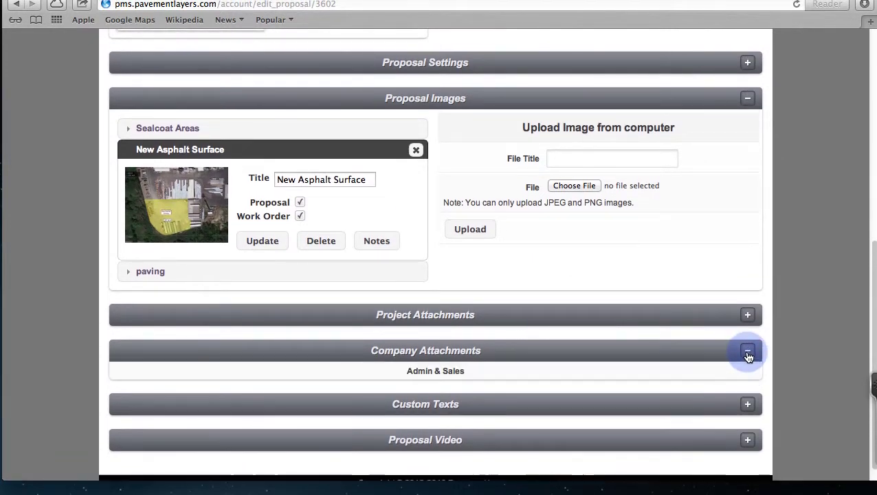
scroll(746, 353, "down", 3)
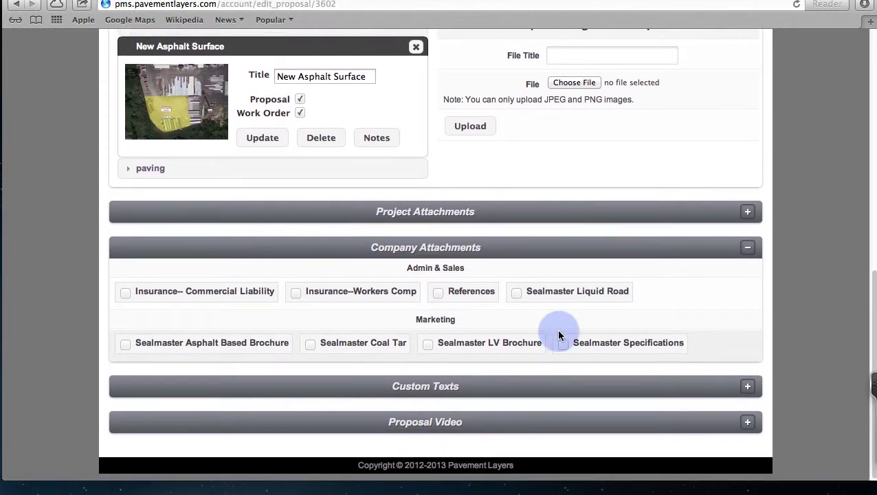
left_click(126, 294)
left_click(295, 294)
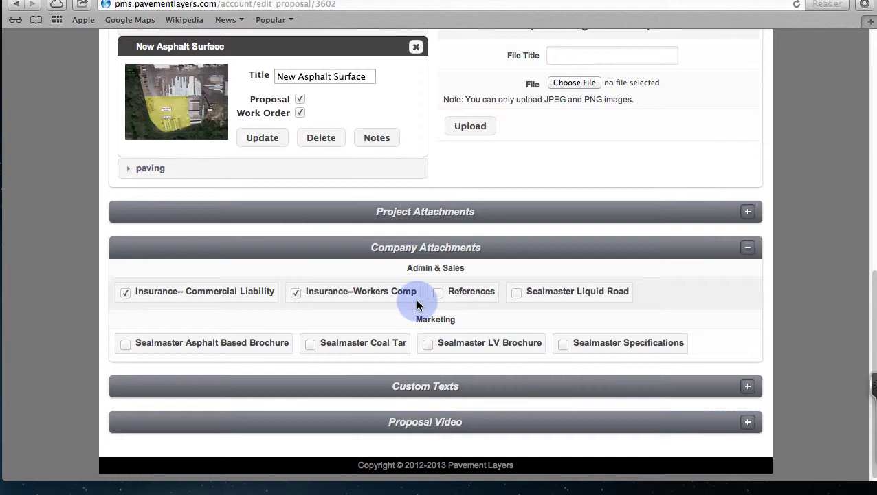
left_click(438, 293)
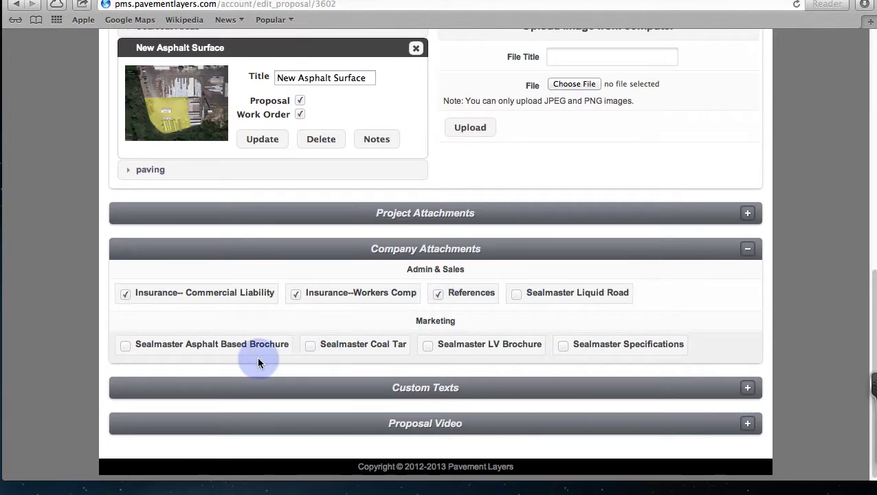
left_click(310, 348)
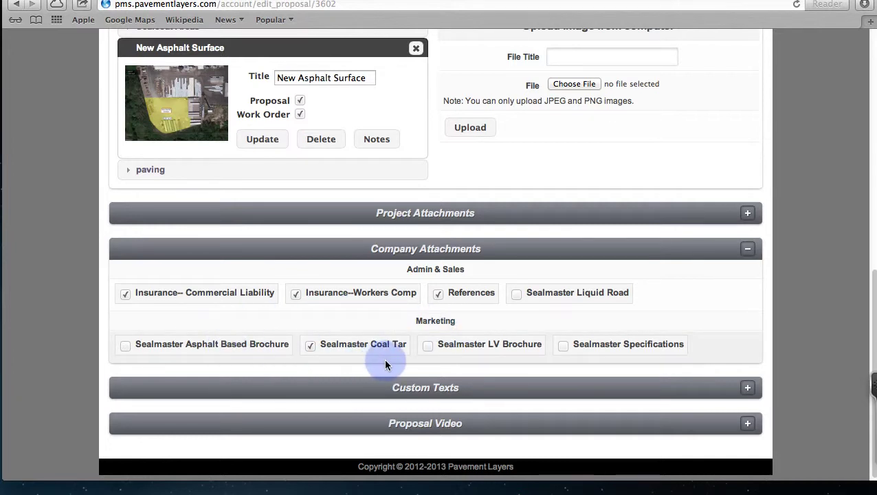
scroll(385, 364, "up", 5)
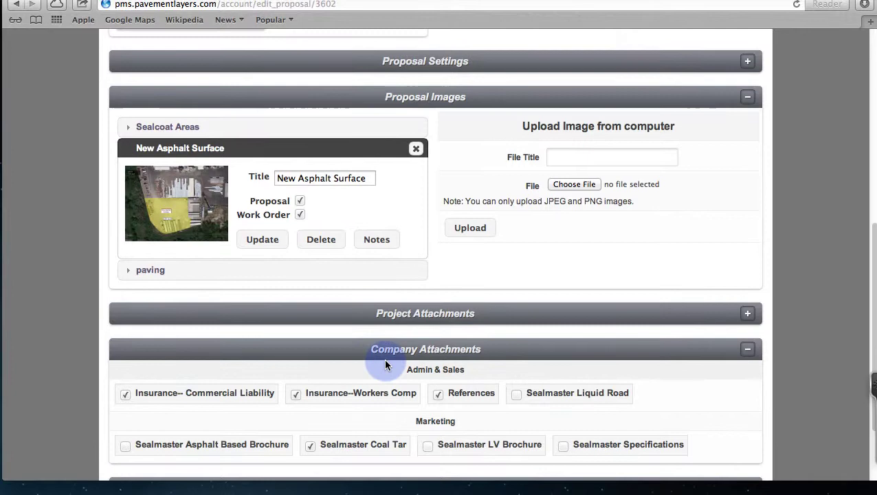
scroll(387, 366, "up", 3)
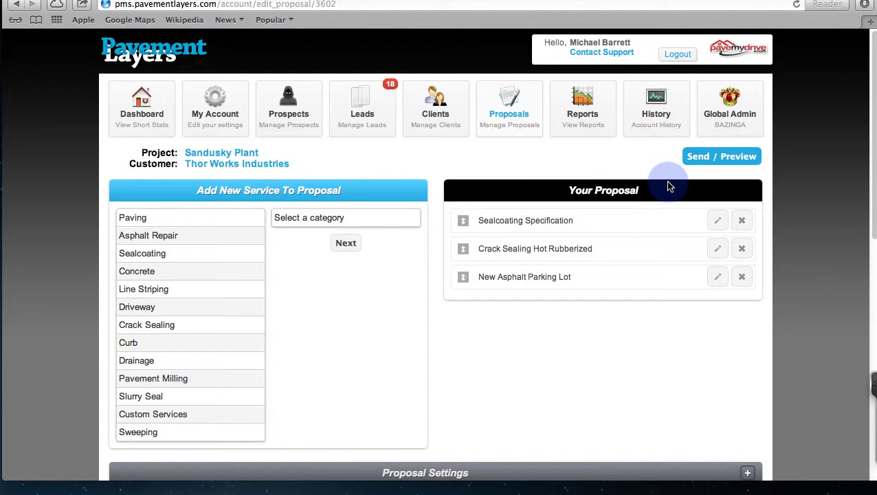
left_click(711, 159)
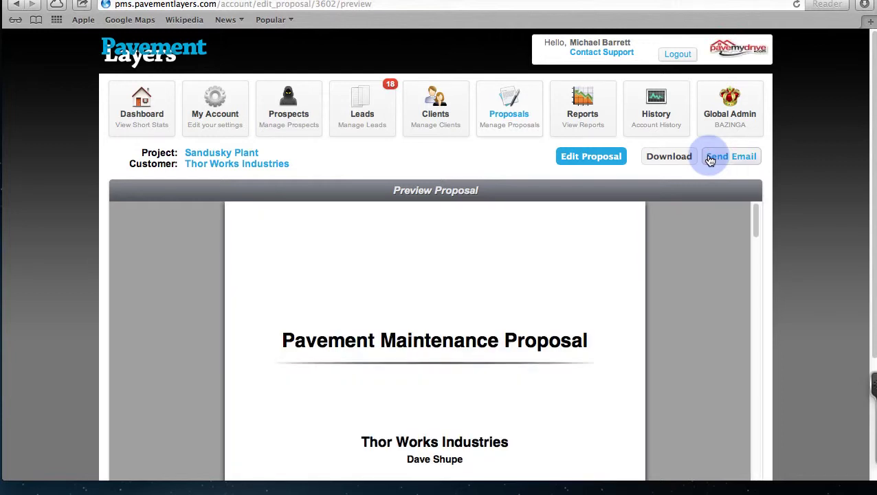
scroll(799, 251, "down", 5)
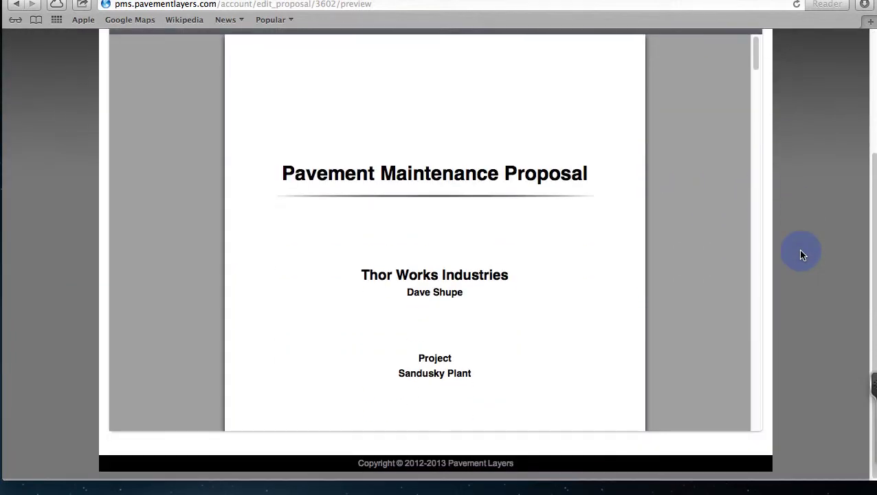
scroll(556, 130, "up", 3)
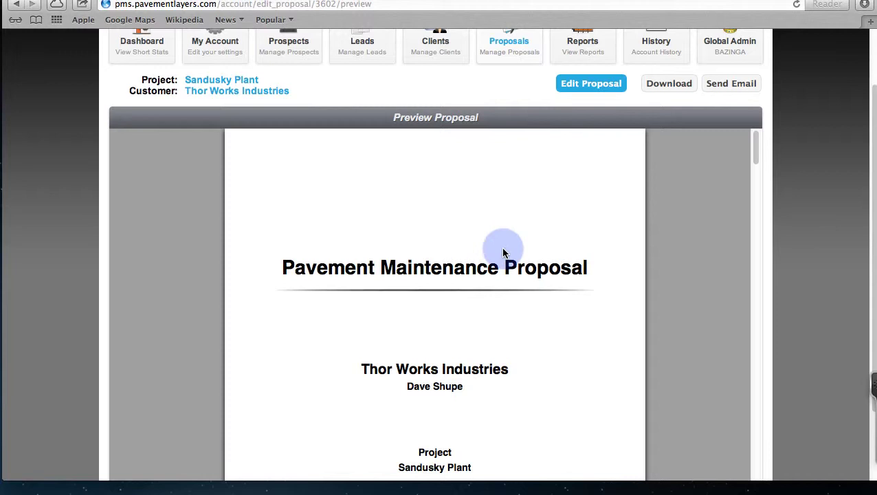
scroll(505, 250, "down", 10)
scroll(504, 251, "down", 2)
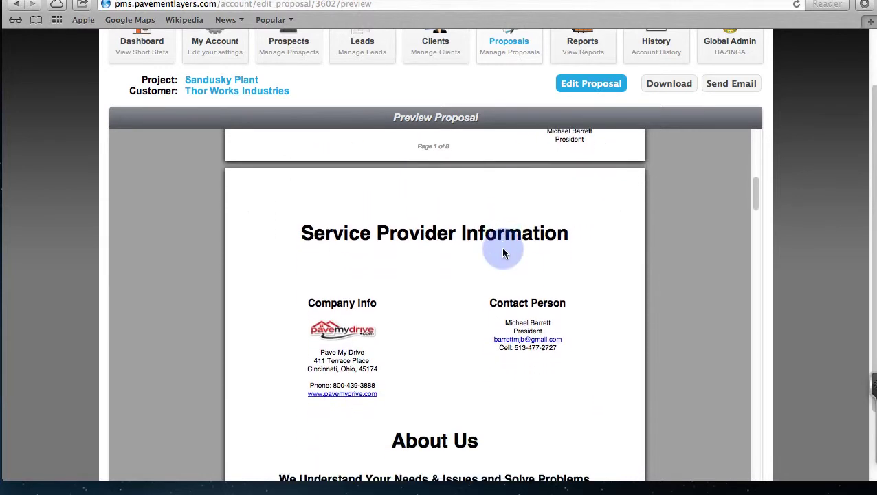
scroll(347, 230, "down", 2)
scroll(350, 229, "down", 1)
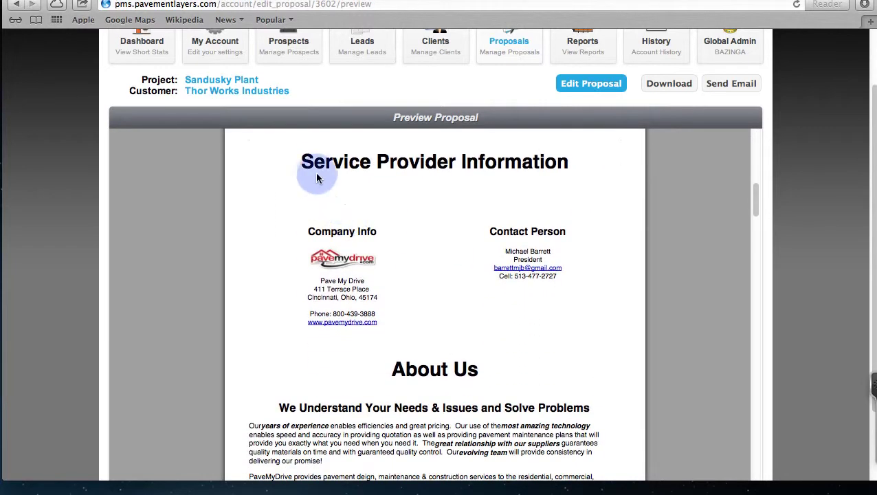
scroll(405, 170, "down", 6)
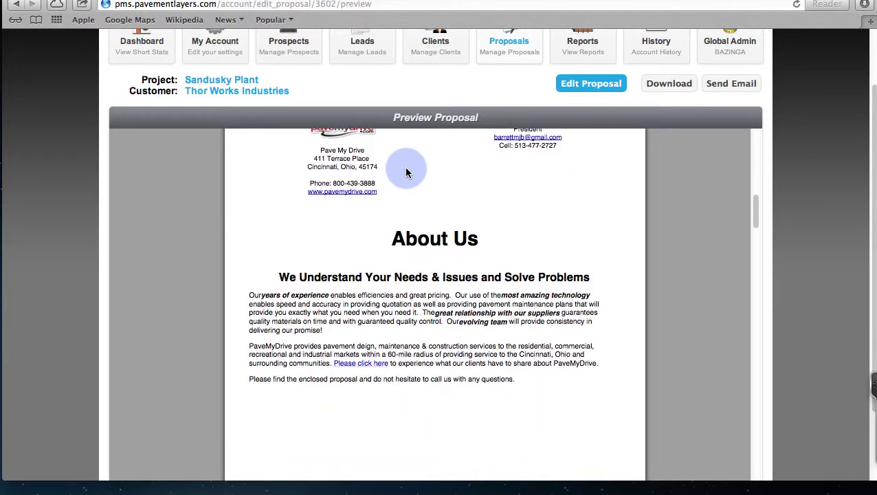
scroll(309, 276, "down", 18)
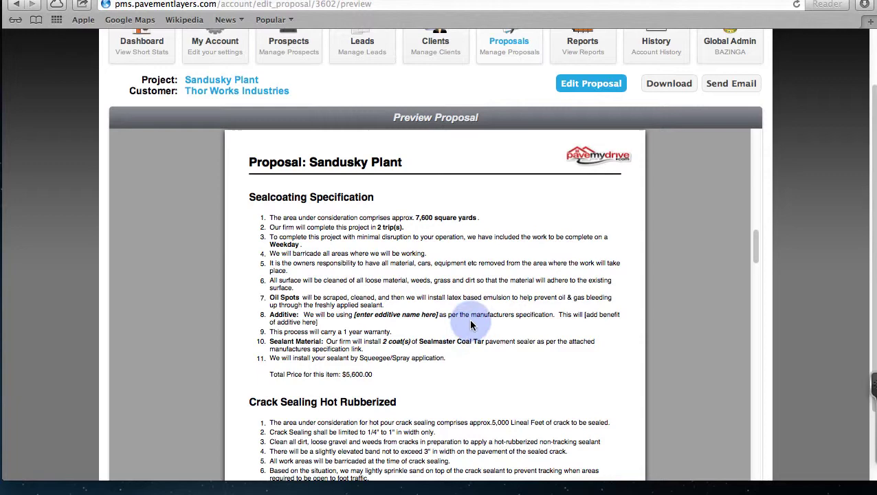
scroll(473, 310, "down", 3)
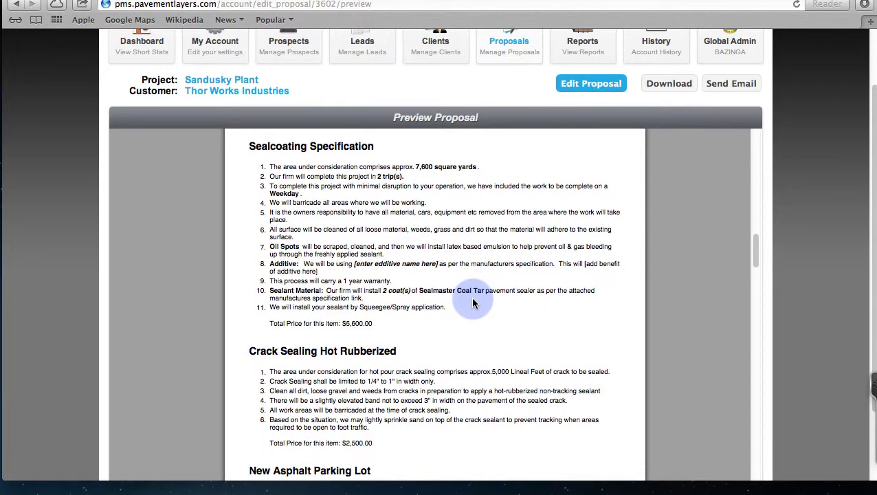
scroll(473, 302, "down", 1)
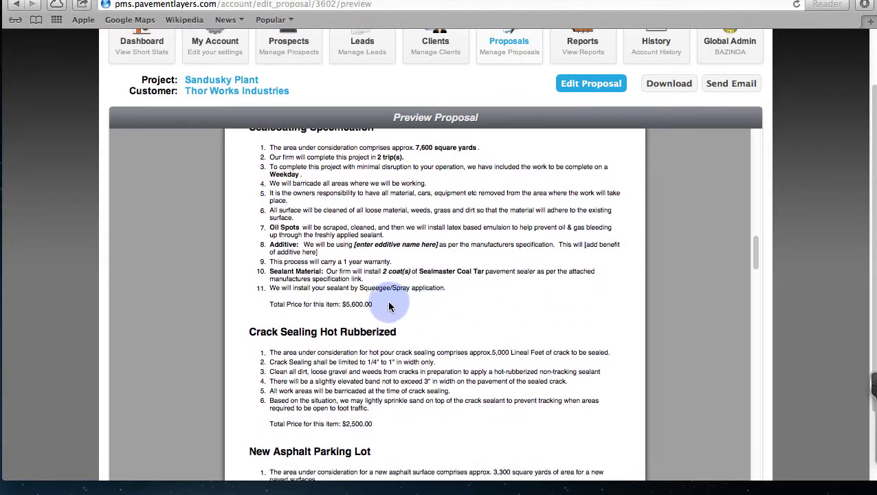
scroll(334, 293, "down", 6)
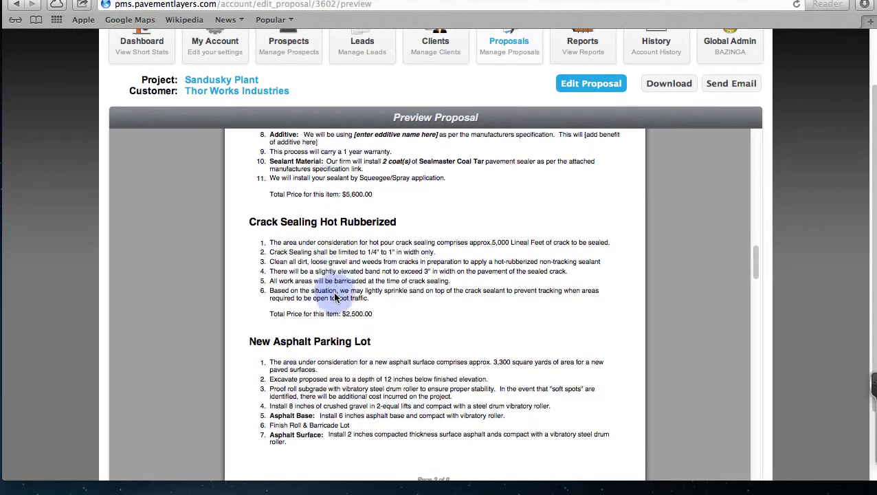
scroll(309, 275, "down", 15)
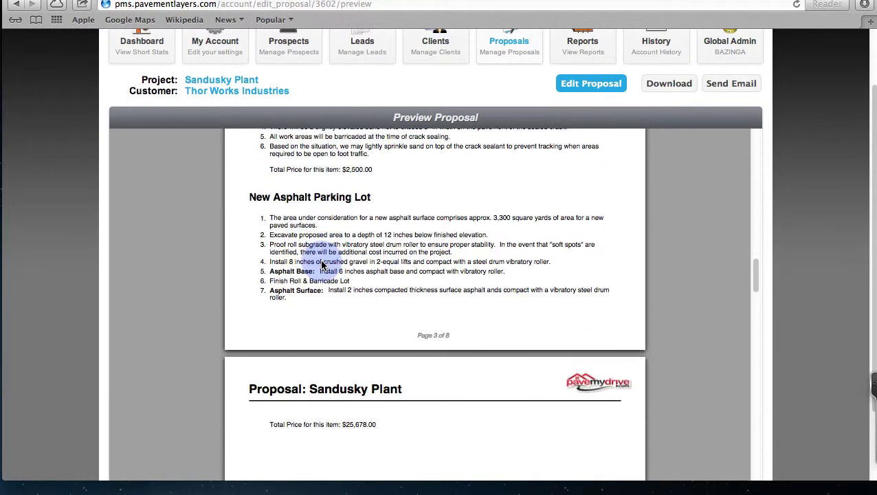
scroll(321, 265, "down", 20)
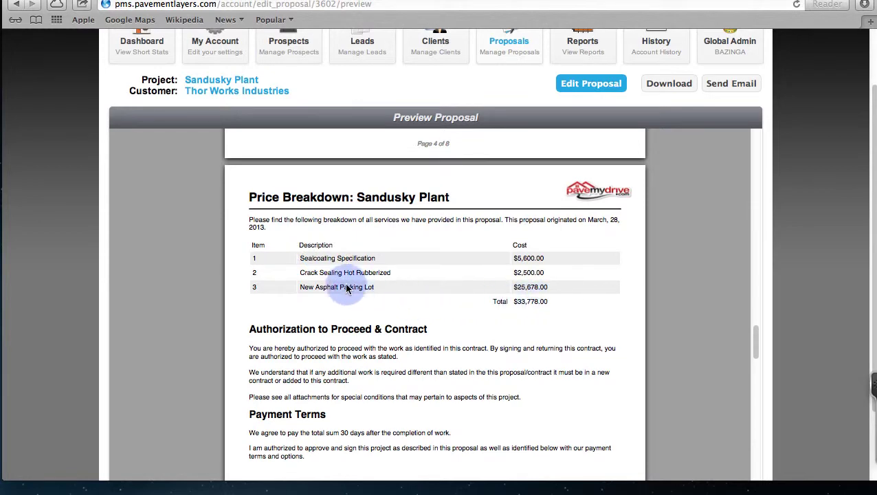
scroll(342, 280, "down", 7)
scroll(342, 280, "down", 9)
scroll(341, 280, "up", 5)
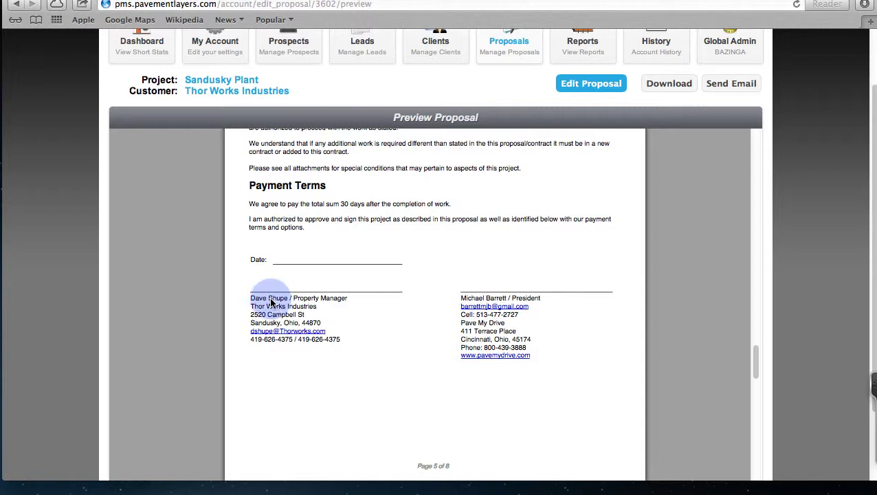
scroll(454, 313, "down", 15)
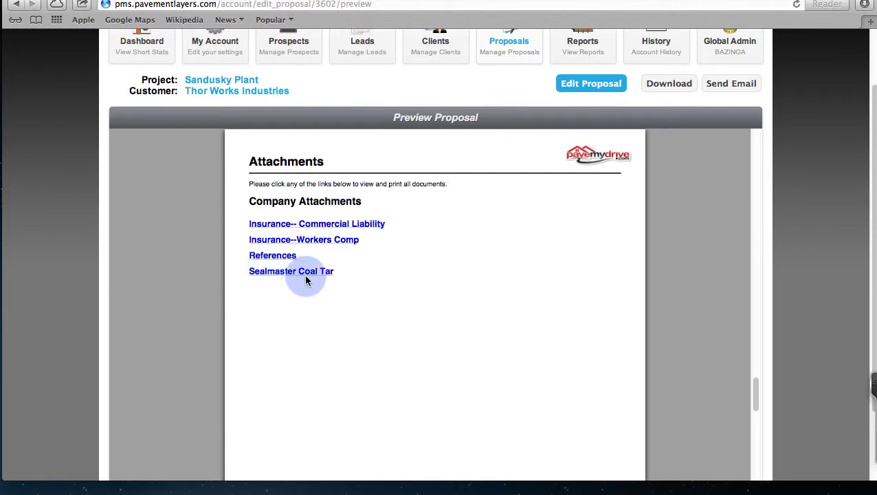
scroll(302, 251, "down", 10)
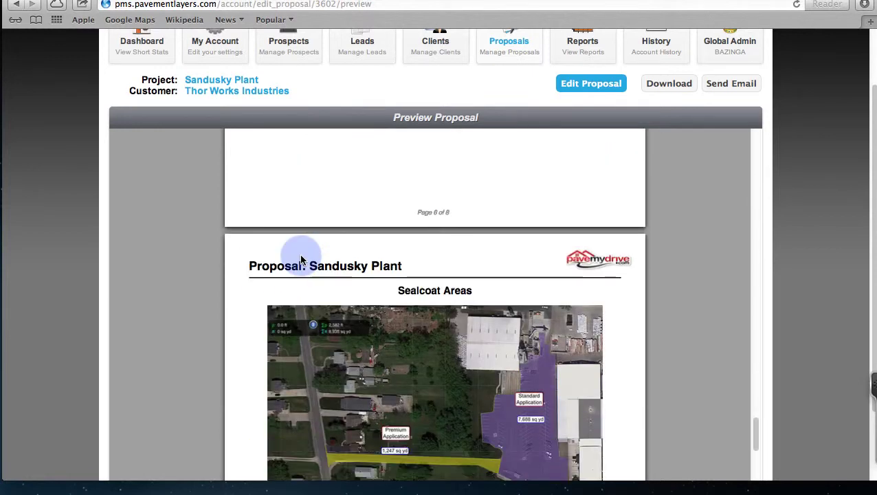
scroll(303, 257, "down", 5)
scroll(323, 259, "up", 2)
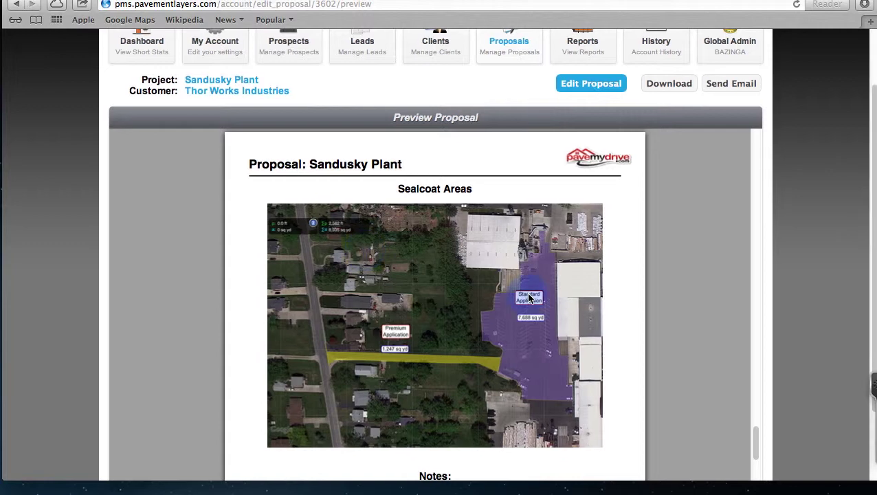
scroll(412, 337, "down", 10)
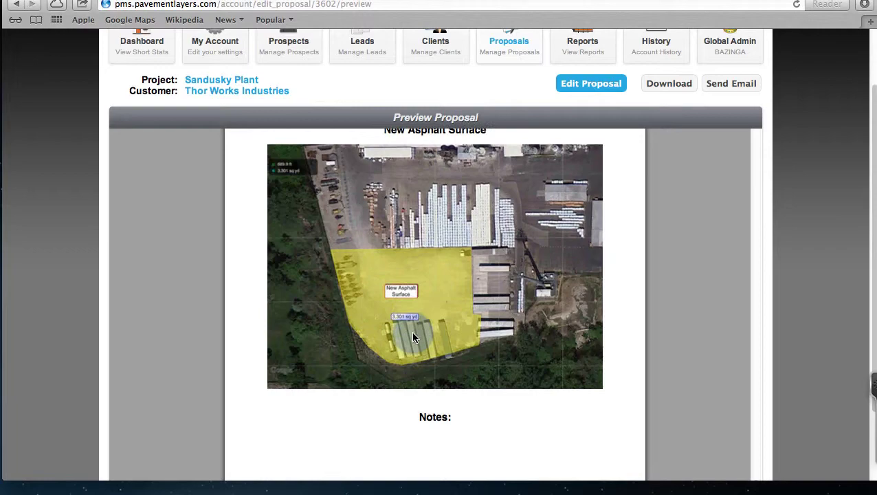
scroll(412, 336, "down", 3)
scroll(413, 337, "up", 10)
scroll(412, 337, "up", 20)
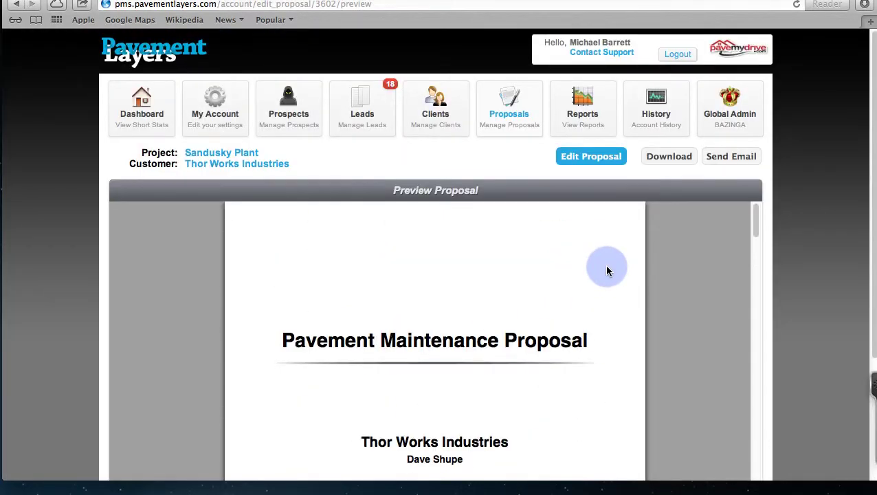
Step: Return to Edit Proposal, collapse Proposal Images and Company Attachments, and expand Custom Texts
left_click(600, 158)
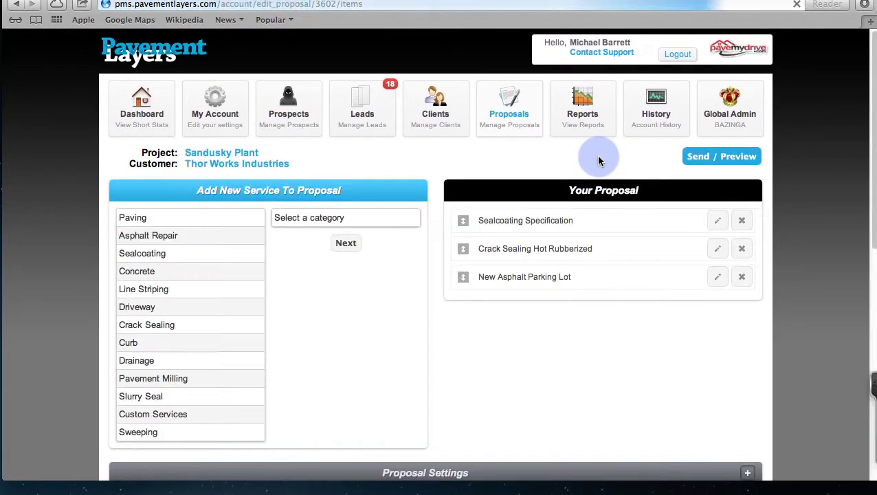
scroll(803, 158, "down", 5)
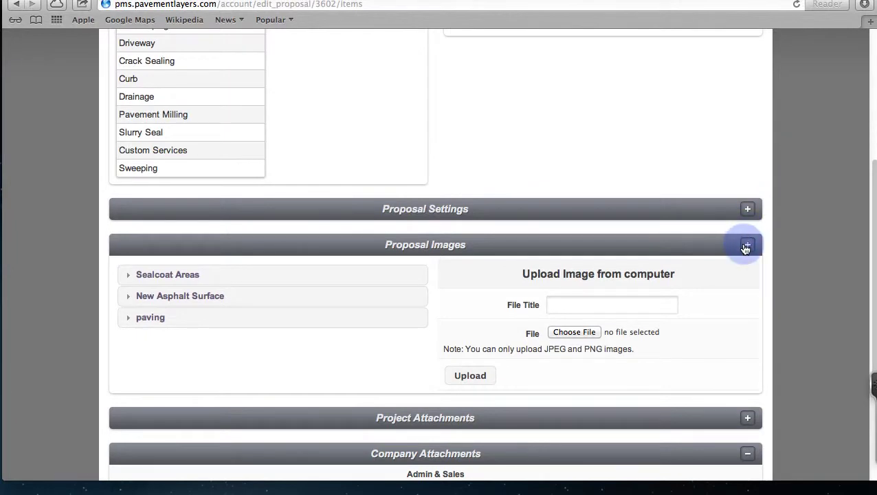
left_click(746, 247)
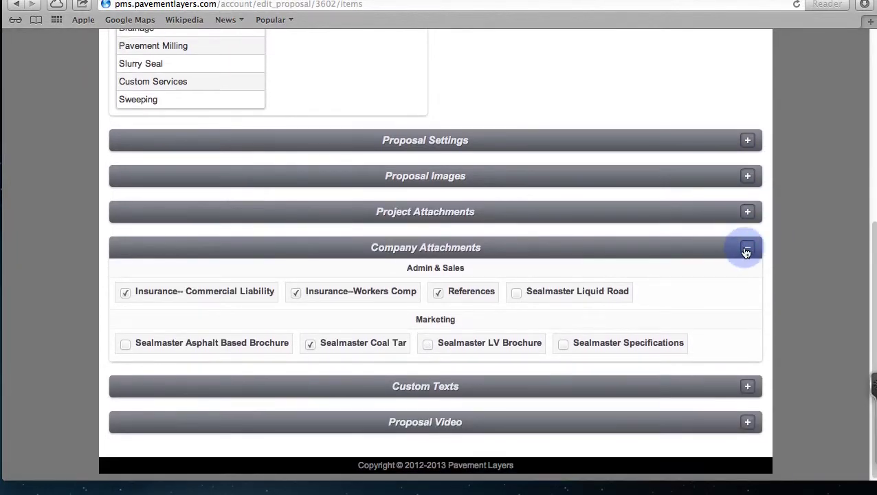
left_click(746, 251)
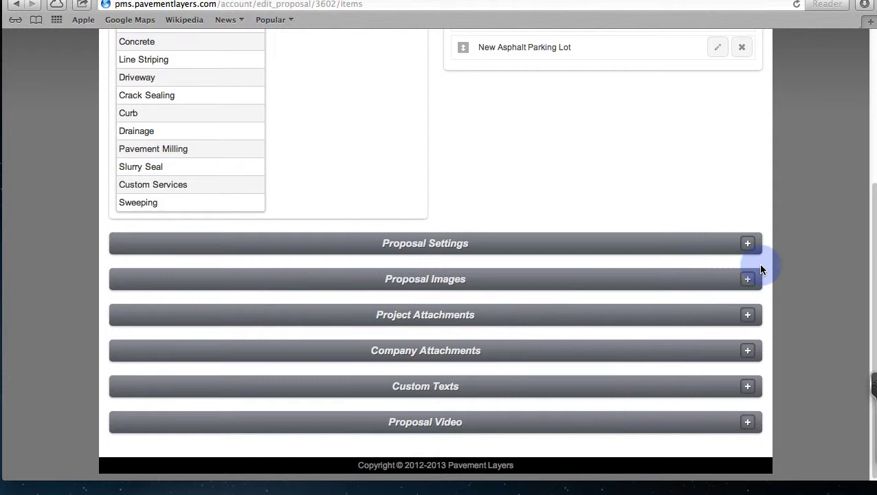
scroll(817, 244, "down", 2)
left_click(750, 387)
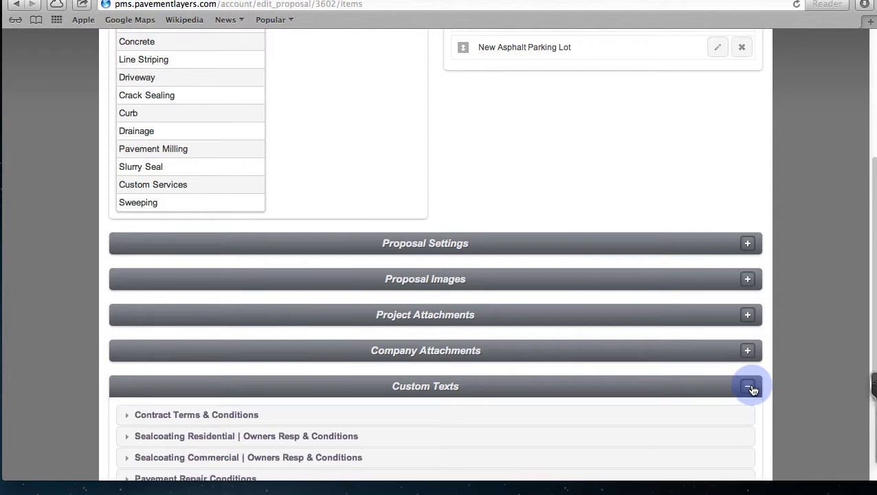
scroll(757, 384, "down", 3)
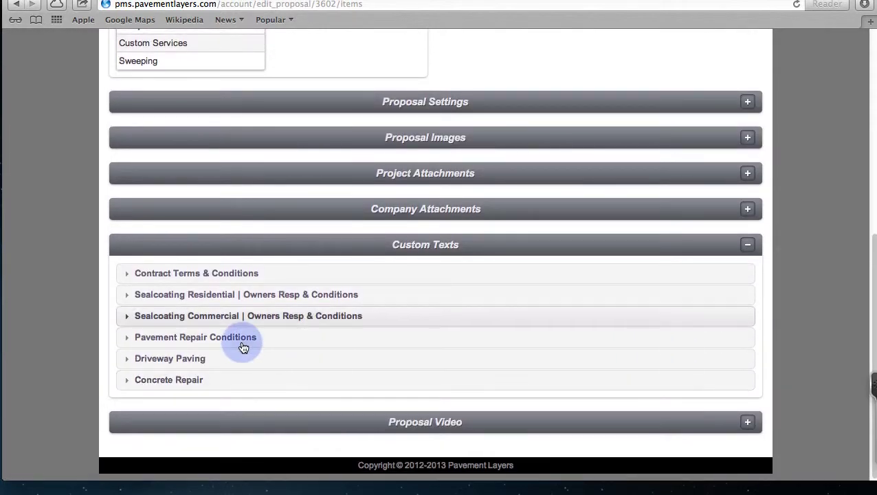
Step: Include Sealcoating Commercial | Owners Resp & Conditions, reviewing the Site Services and Driving on Surface clauses
left_click(212, 316)
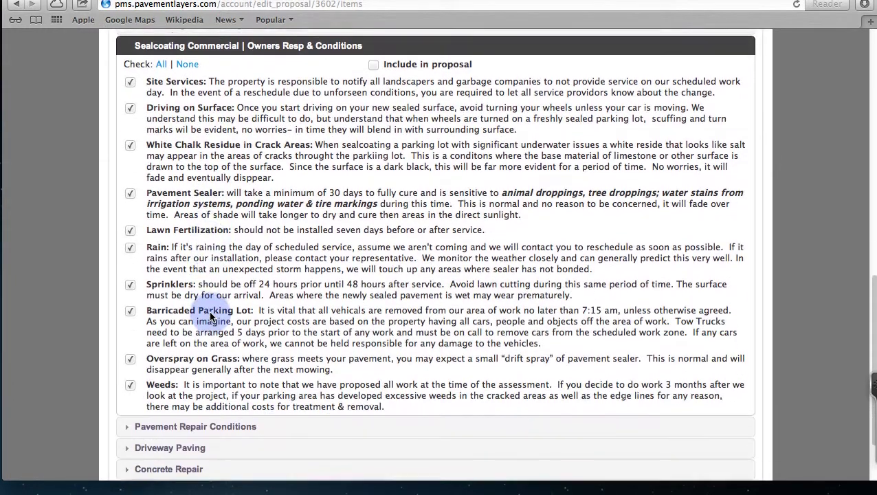
left_click(373, 63)
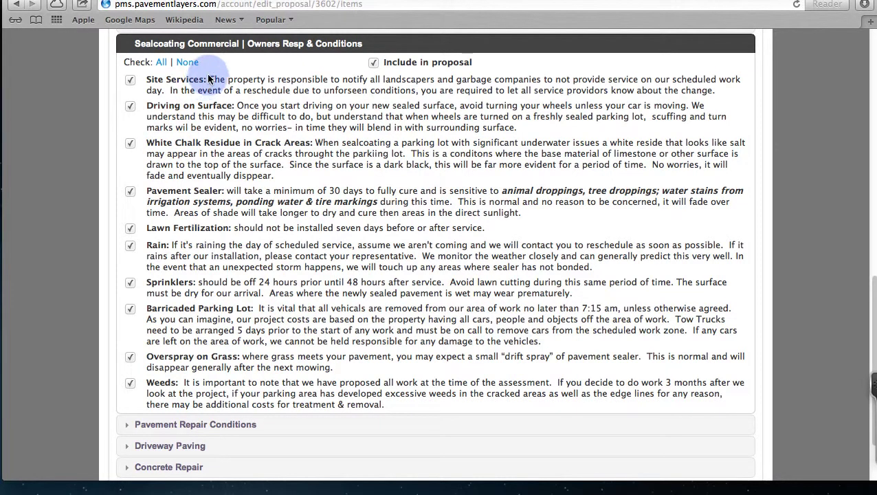
left_click_drag(209, 79, 457, 90)
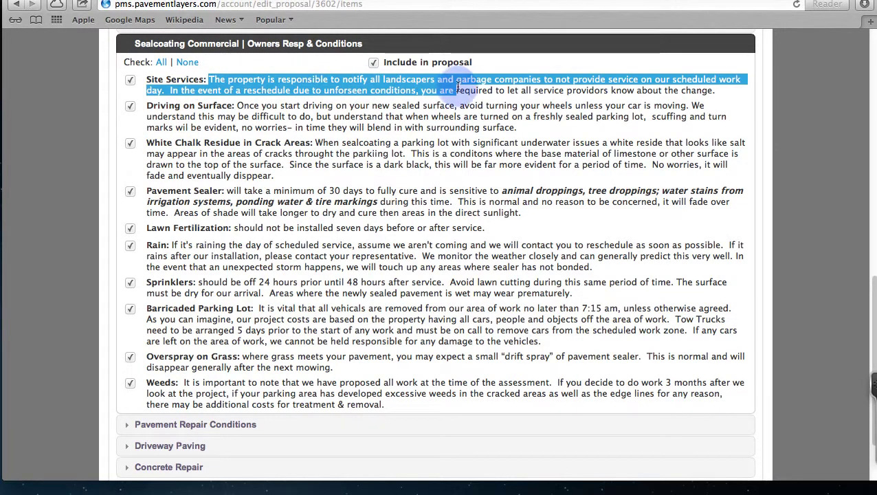
left_click(383, 108)
left_click_drag(264, 105, 512, 128)
left_click(301, 158)
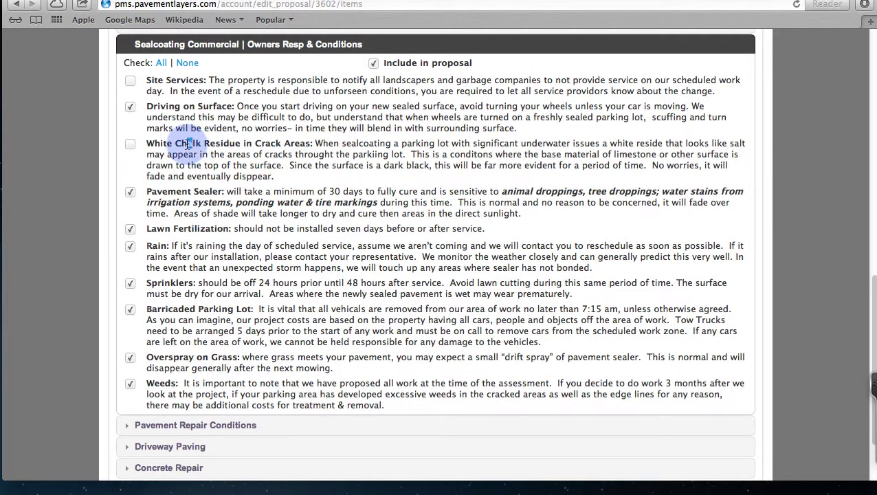
Step: Keep White Chalk Residue and Pavement Sealer clauses checked, leaving Sprinklers out
left_click_drag(188, 144, 422, 173)
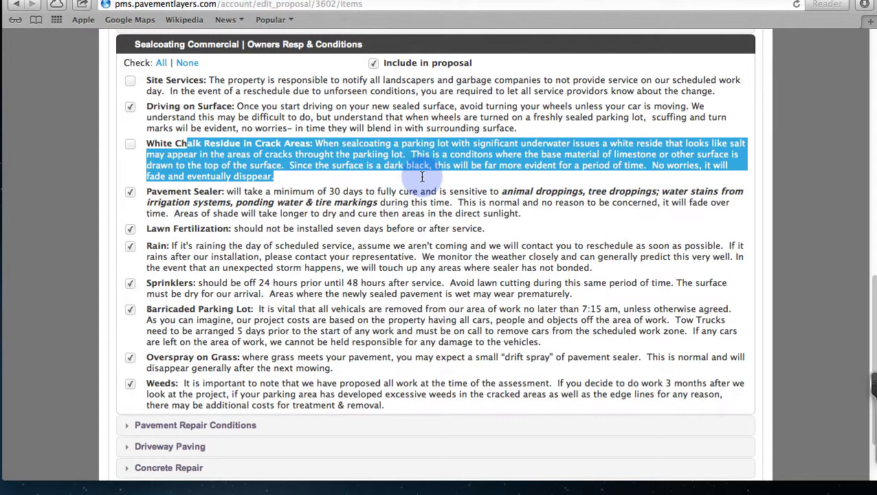
left_click(422, 177)
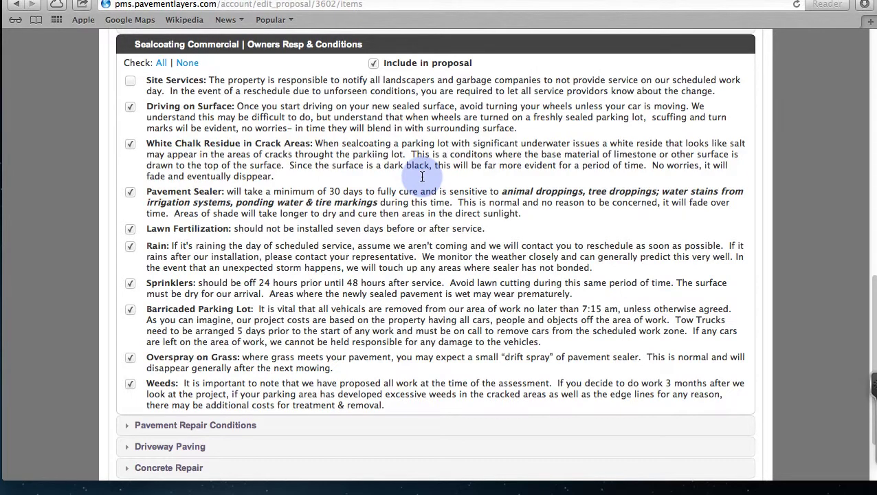
left_click_drag(248, 191, 424, 210)
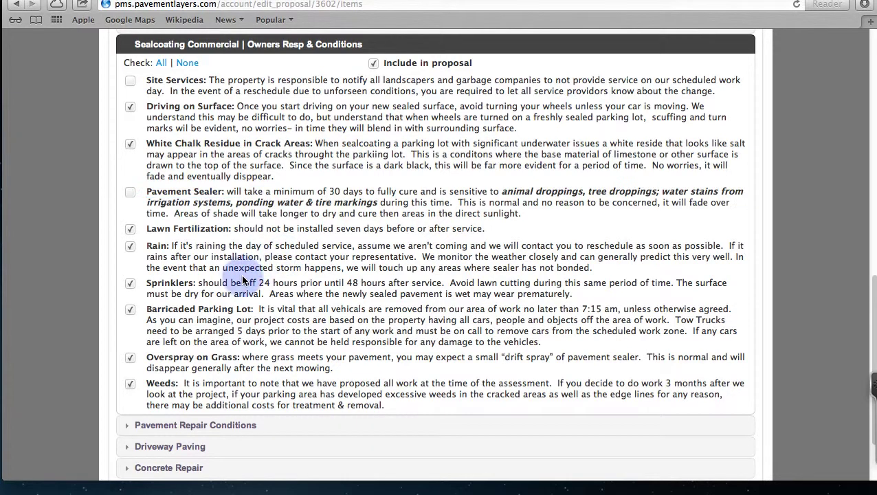
left_click_drag(252, 283, 294, 283)
left_click_drag(214, 309, 265, 322)
scroll(264, 321, "down", 1)
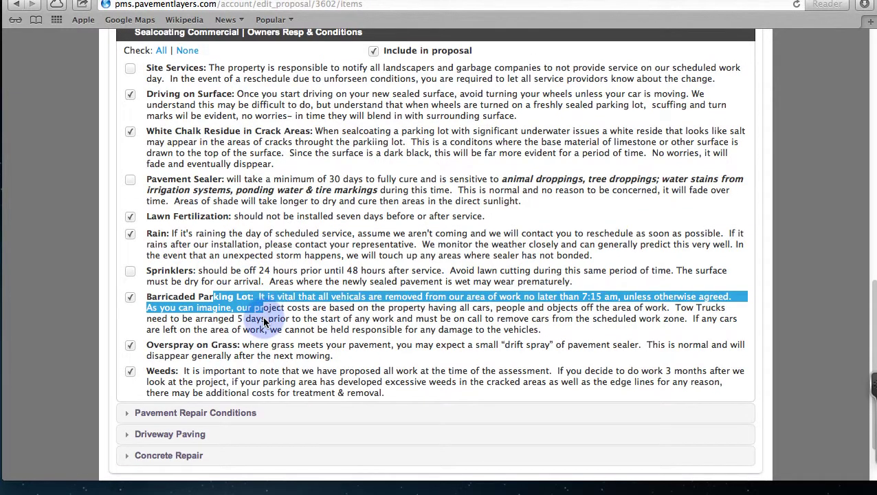
left_click(131, 273)
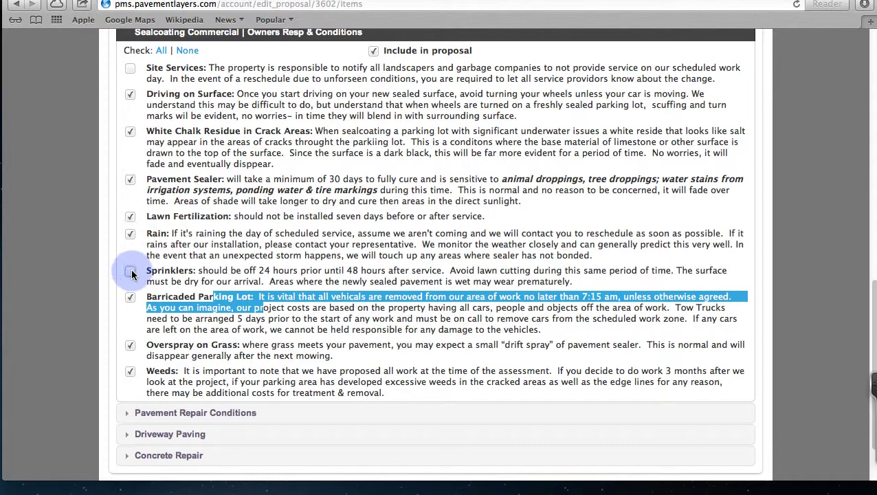
scroll(131, 277, "up", 5)
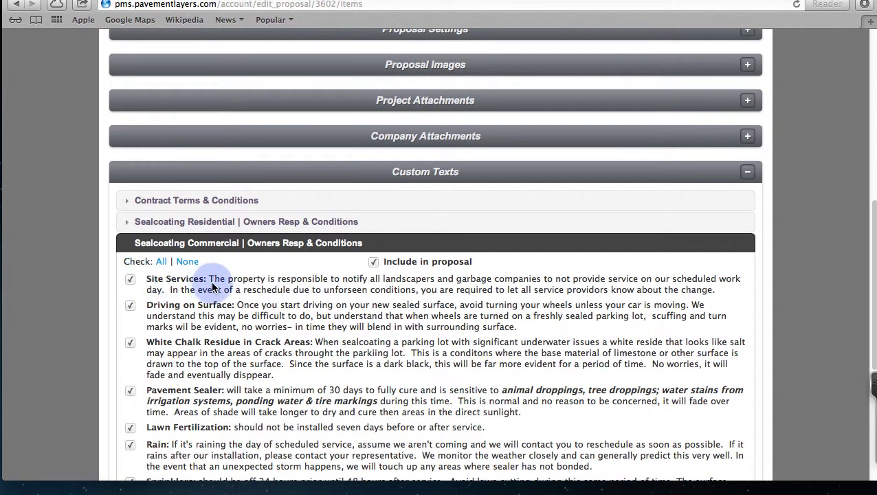
scroll(230, 289, "up", 12)
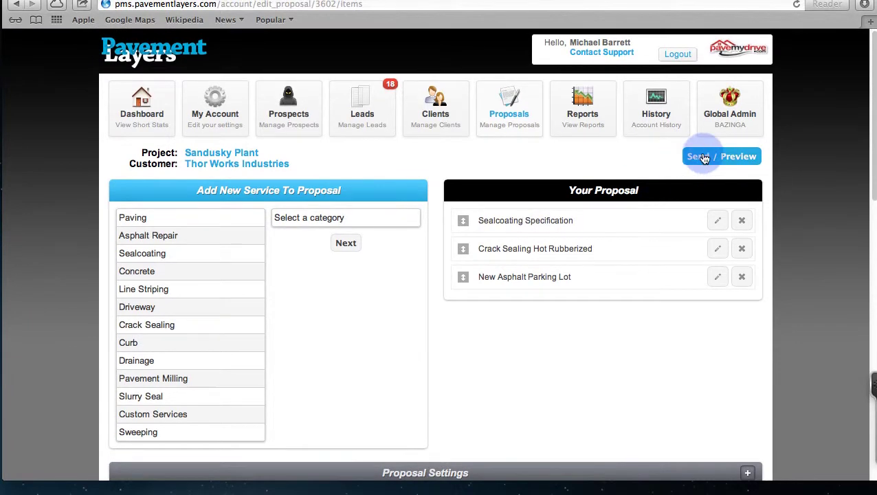
Step: Preview the finished Sandusky Plant proposal, then bring up its Send Proposal email form
left_click(704, 156)
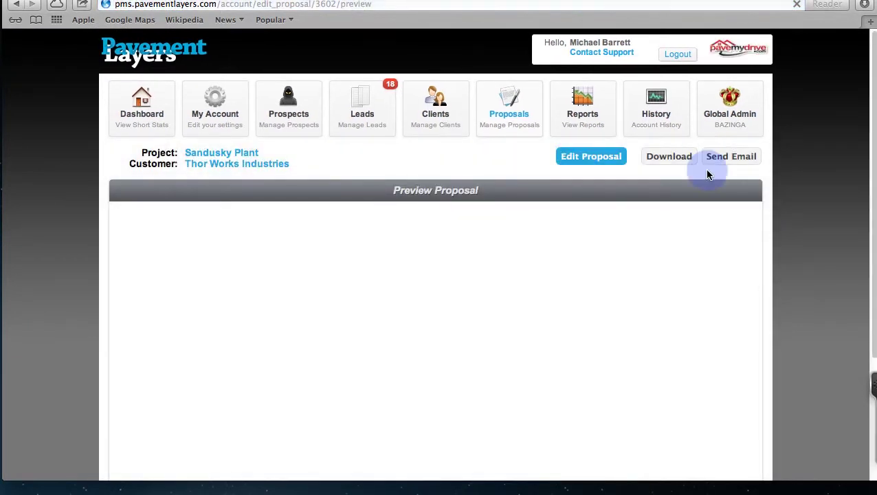
scroll(831, 241, "down", 3)
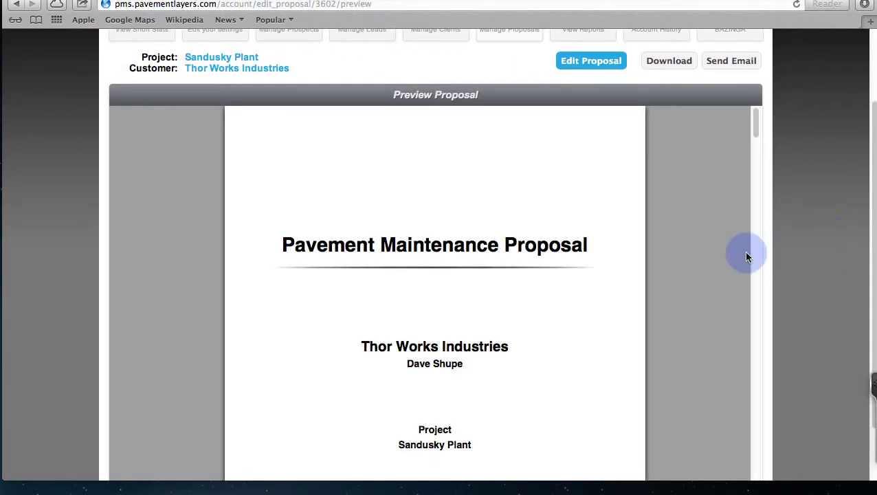
scroll(683, 256, "down", 15)
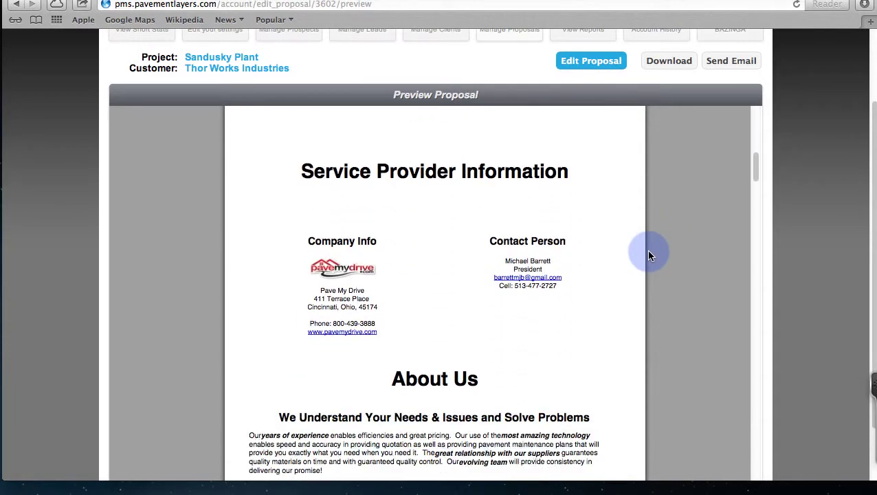
scroll(650, 255, "down", 15)
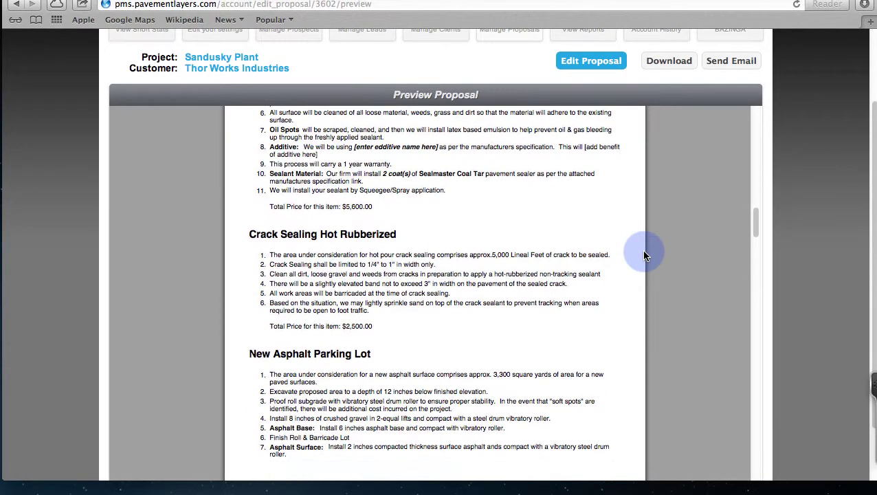
scroll(644, 256, "down", 8)
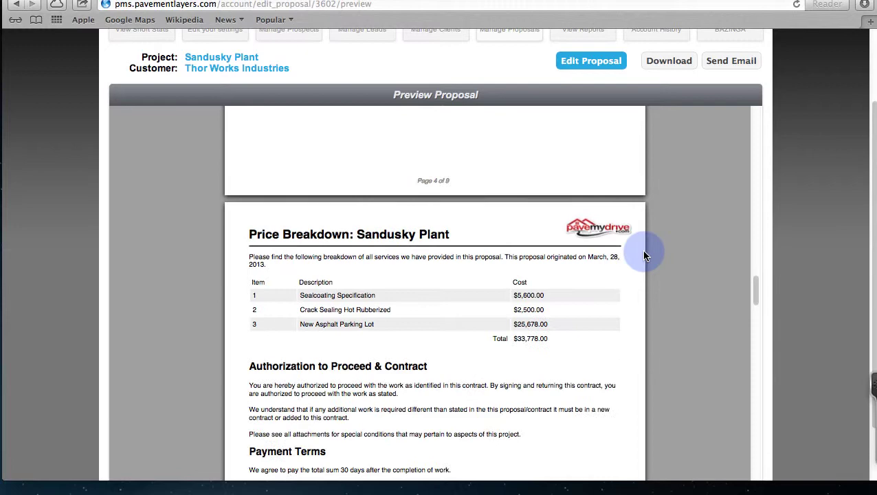
scroll(603, 265, "down", 10)
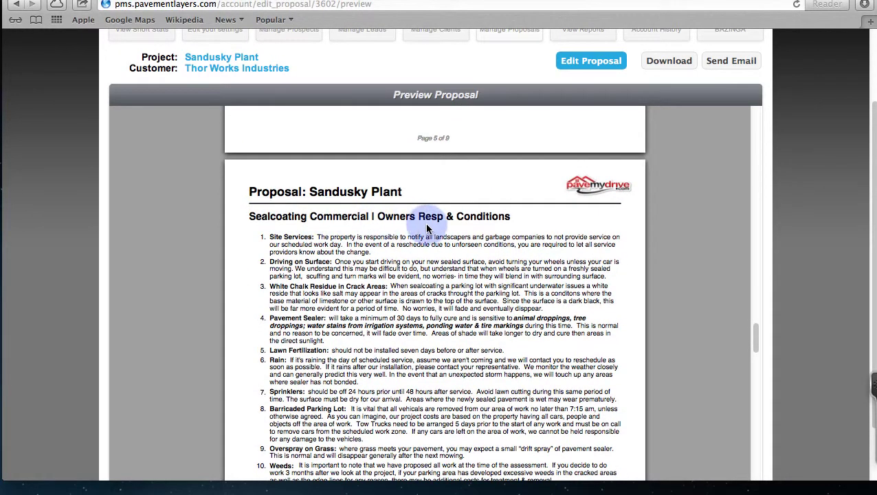
scroll(372, 245, "down", 10)
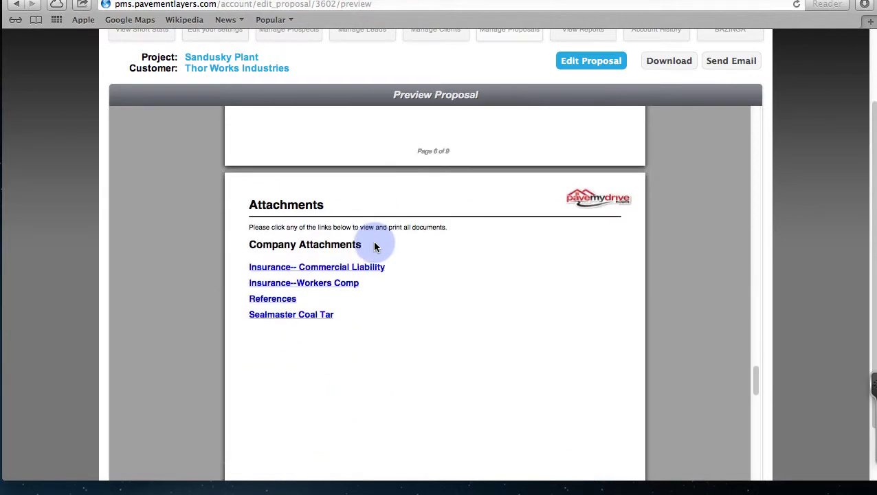
scroll(374, 246, "down", 10)
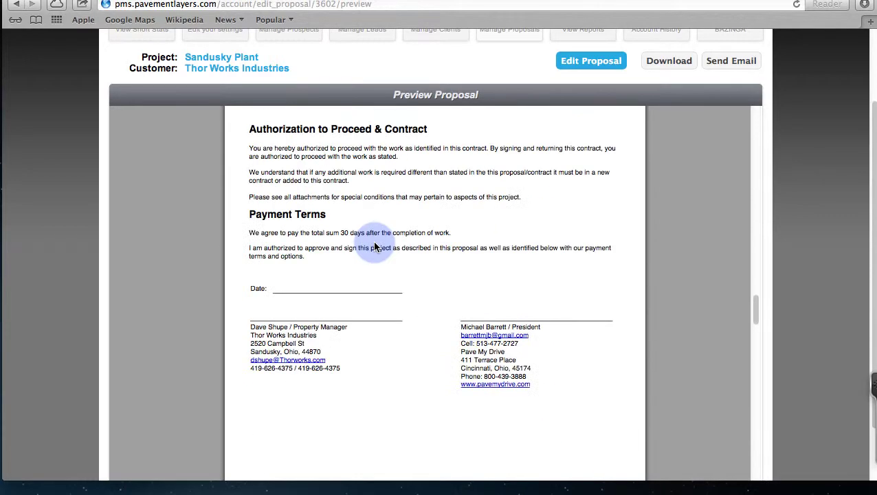
scroll(375, 246, "up", 3)
left_click(723, 60)
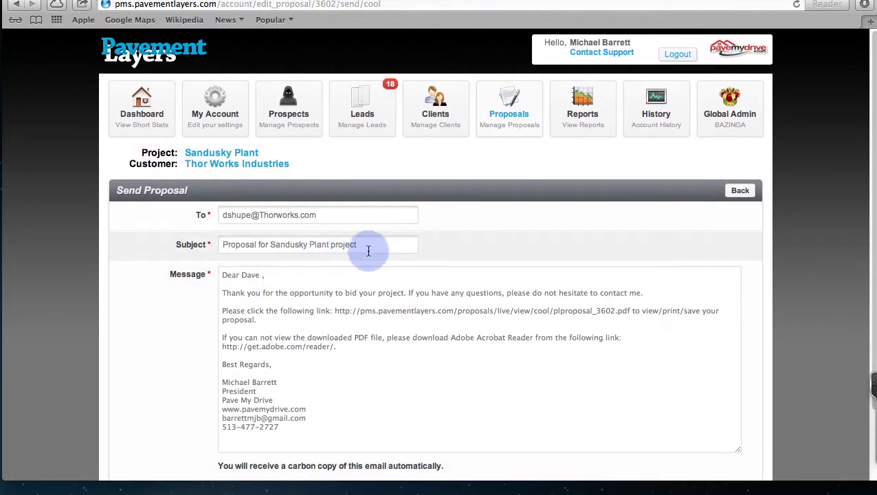
Step: Append '(Sent at 12:06pm)' to the email subject, send it, and dismiss the success notice
left_click(368, 250)
type("(S")
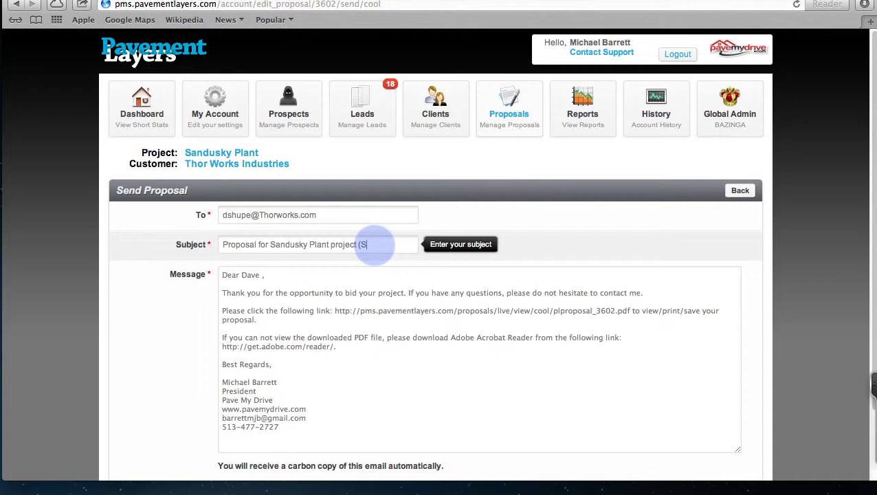
type("ent at 12:06pm")
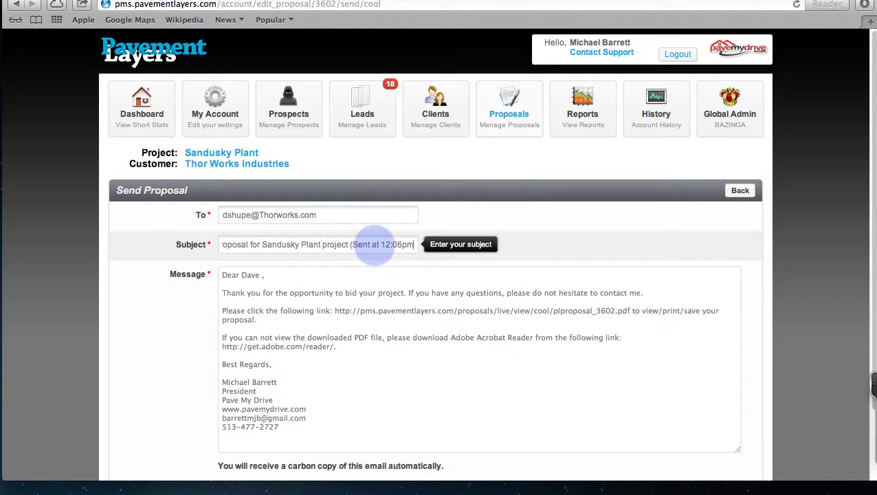
type(")")
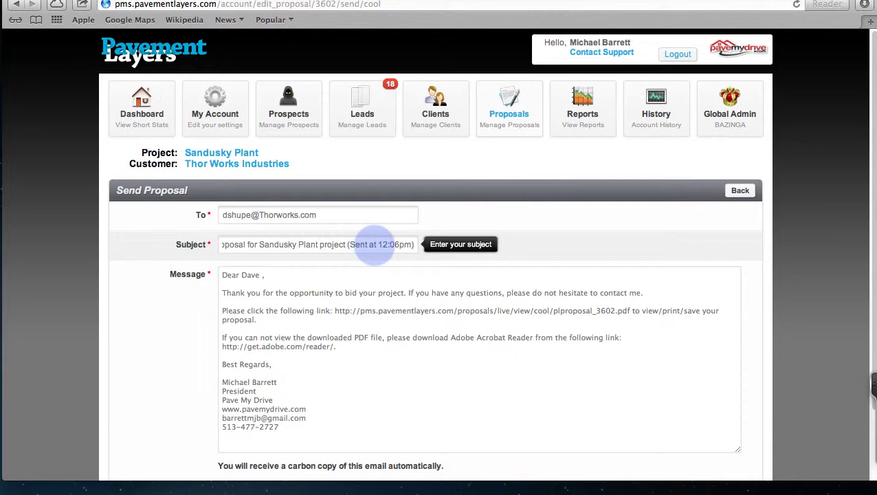
scroll(369, 312, "down", 3)
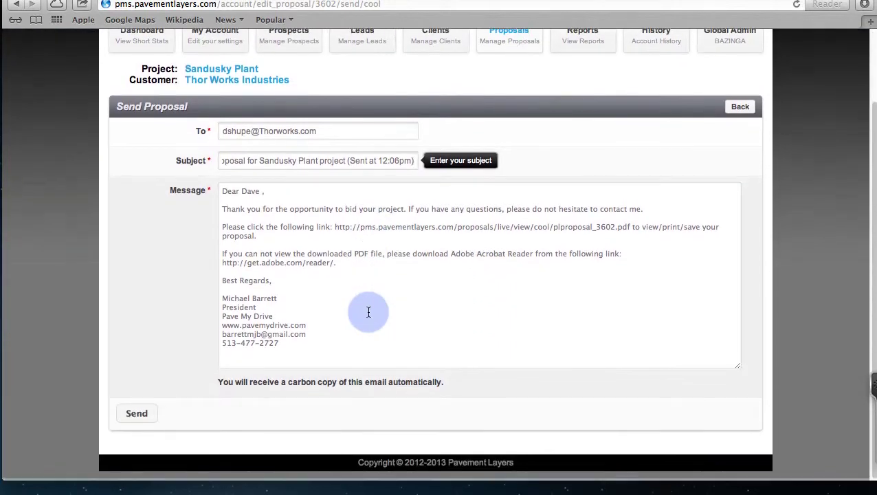
left_click(136, 417)
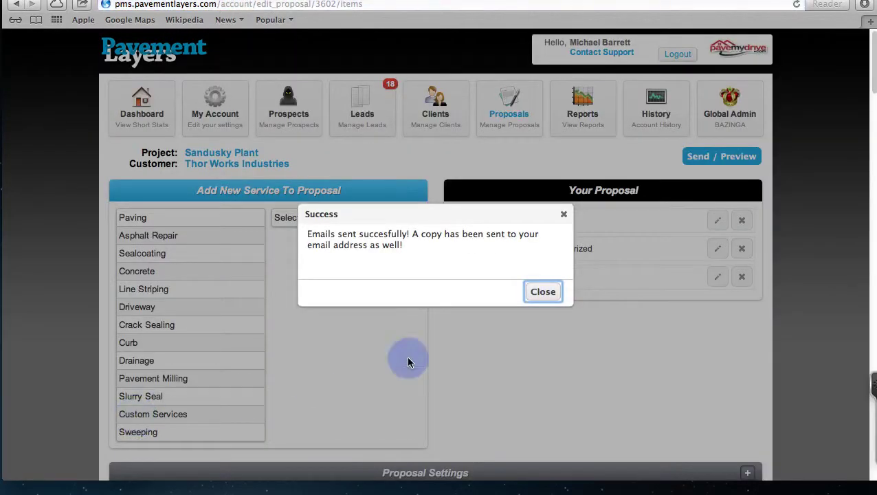
left_click(543, 291)
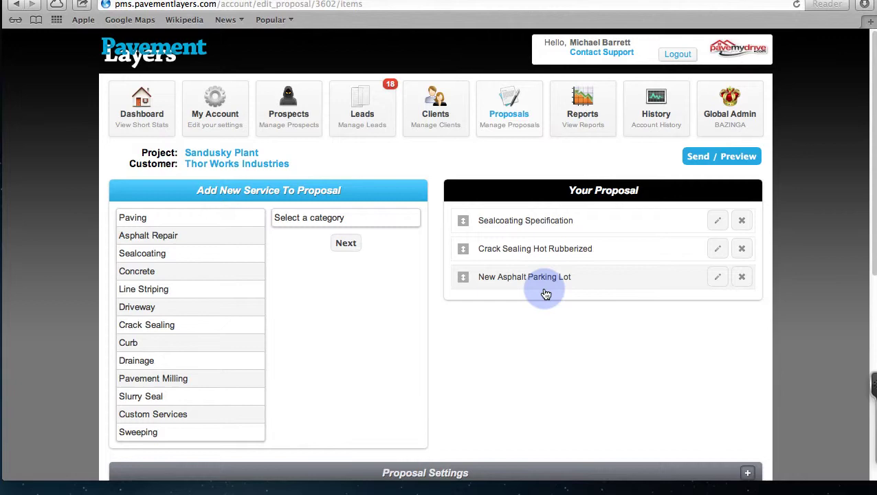
Step: Sort the proposals by date, search 'tho', and view the Sandusky Plant proposal's activity log
left_click(512, 112)
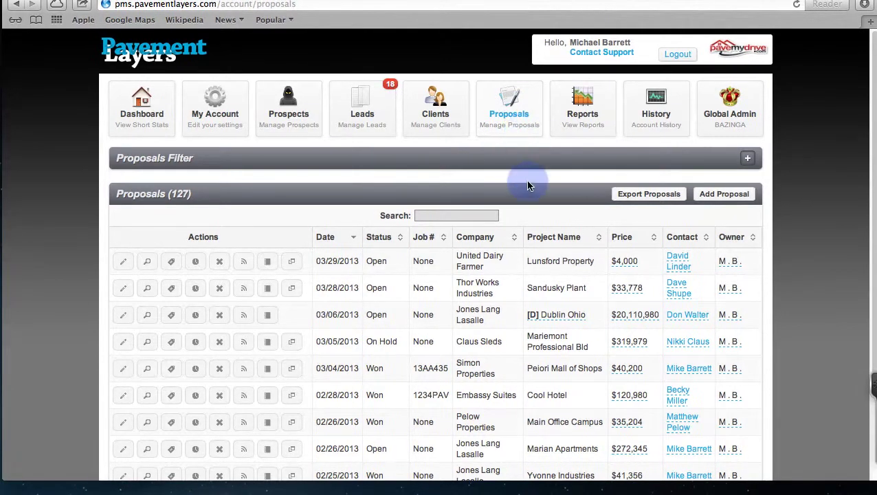
left_click(353, 240)
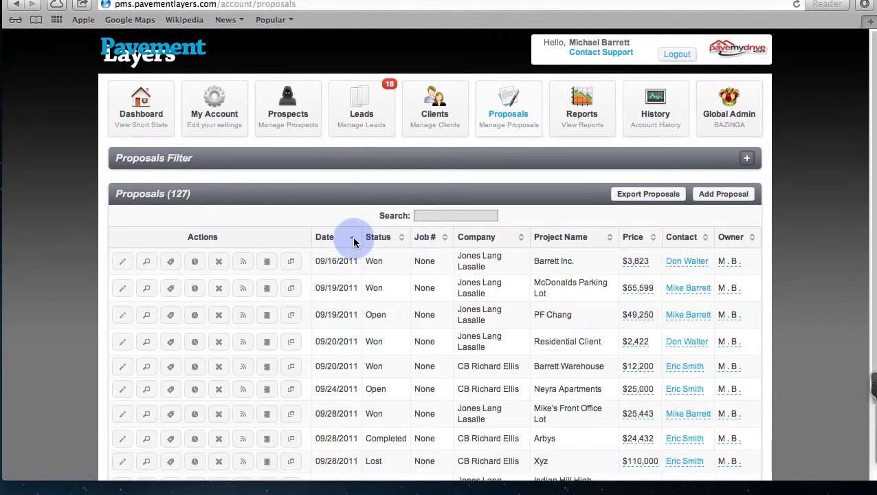
left_click(434, 215)
type("tho")
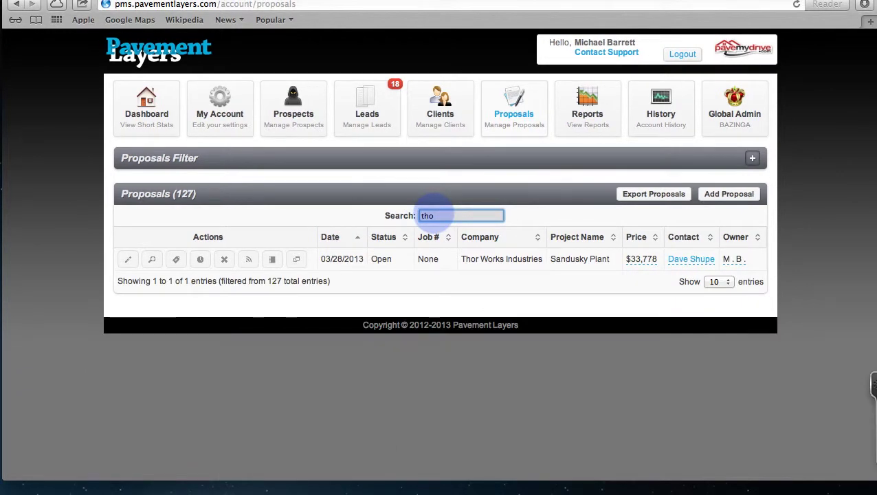
left_click_drag(513, 259, 479, 258)
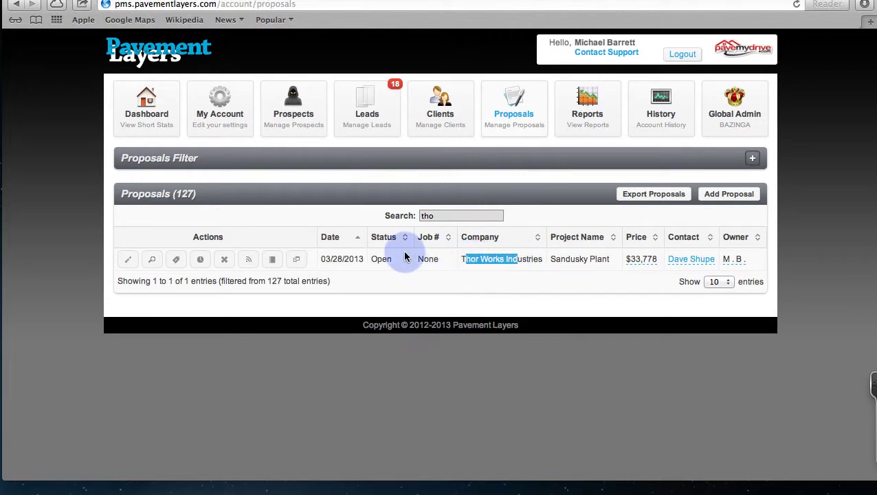
left_click(249, 260)
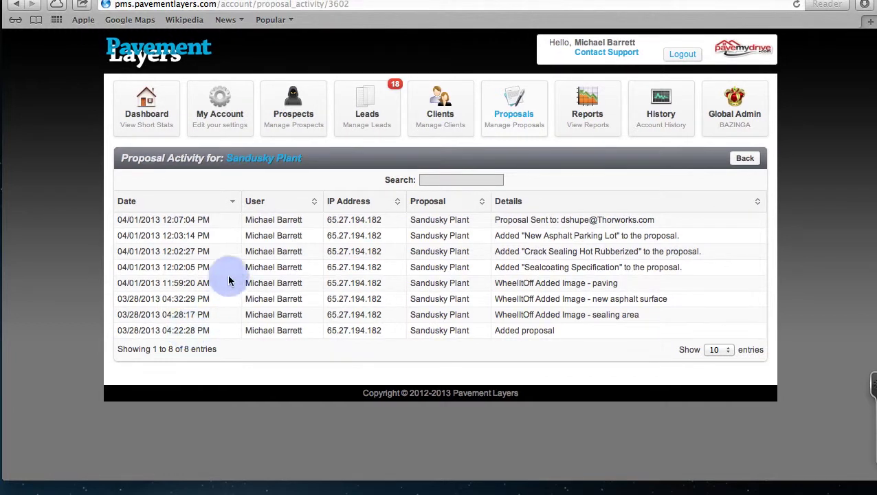
Step: Review the proposal-sent and services-added log entries, then return to the full Proposals list
left_click_drag(127, 219, 673, 219)
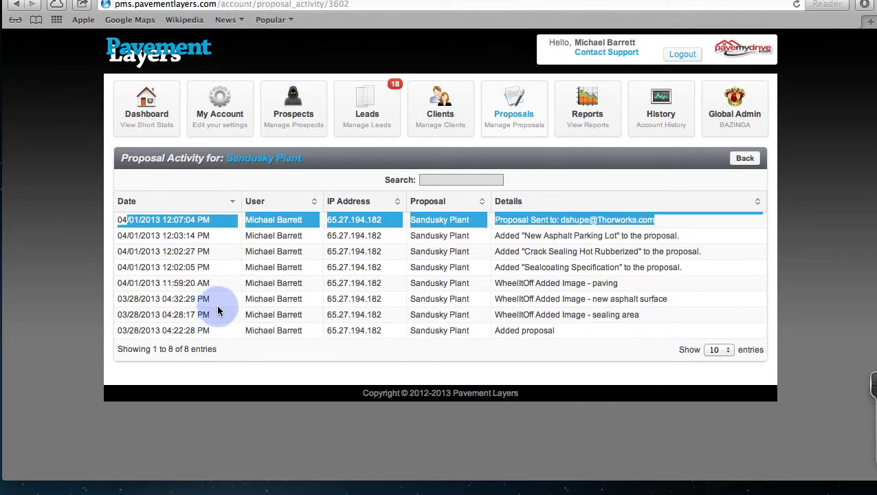
left_click(705, 273)
left_click_drag(705, 273, 498, 234)
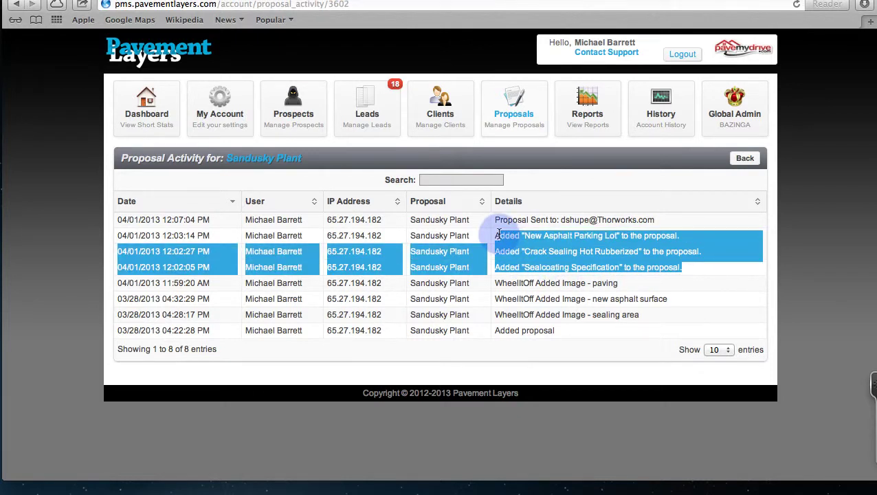
left_click(615, 181)
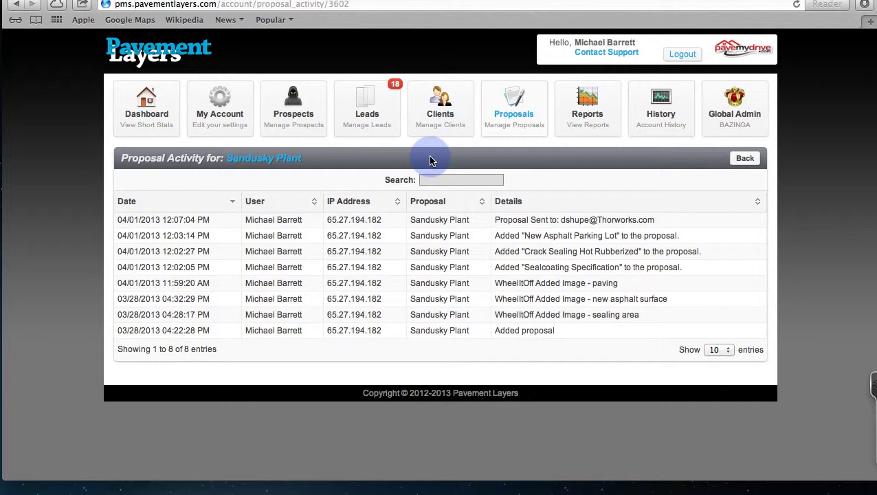
left_click(514, 103)
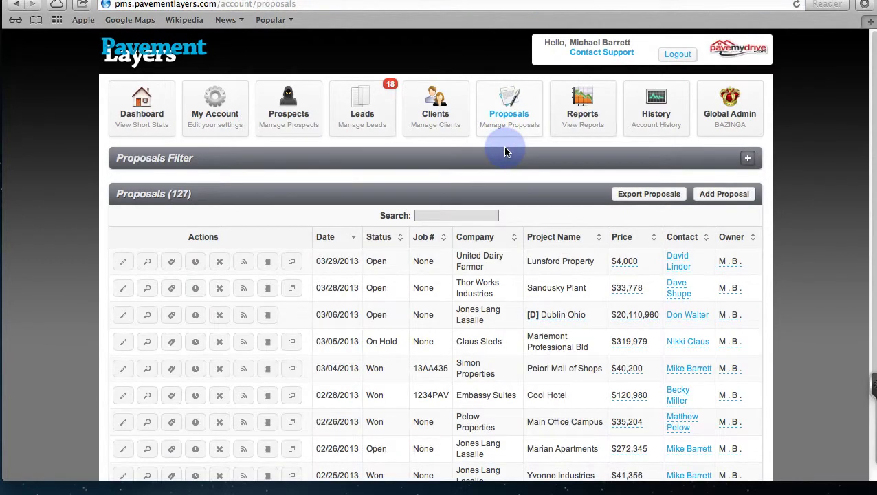
Step: Search proposals for 'thor' and open the Sandusky Plant proposal for editing
left_click(449, 216)
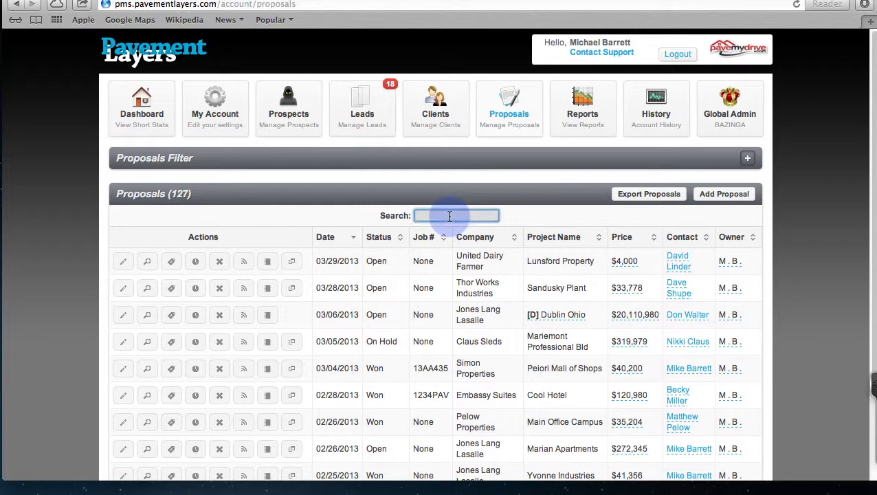
type("thor")
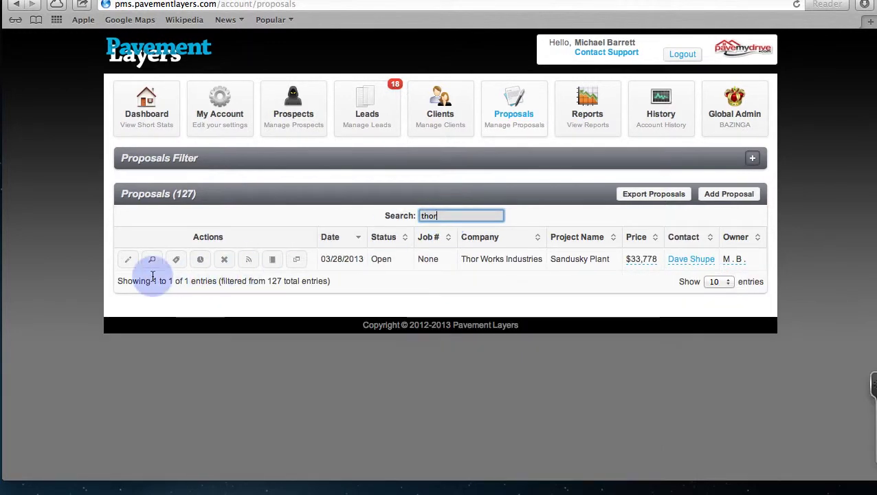
left_click(127, 259)
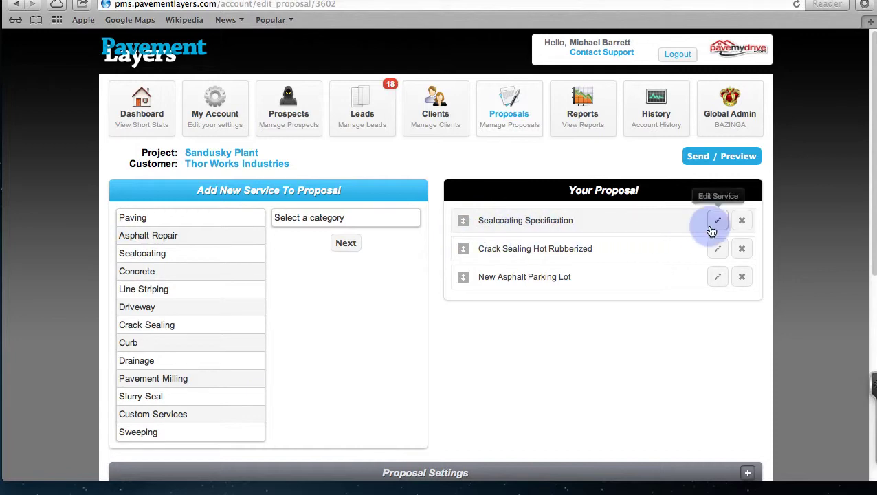
Step: Save the Sealcoating Specification service with 1 trip and a $5,200 price
left_click(717, 220)
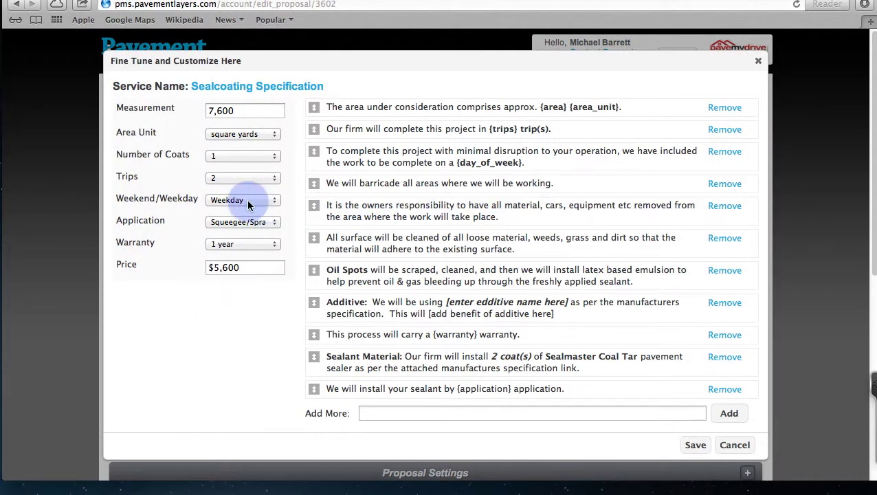
left_click(247, 108)
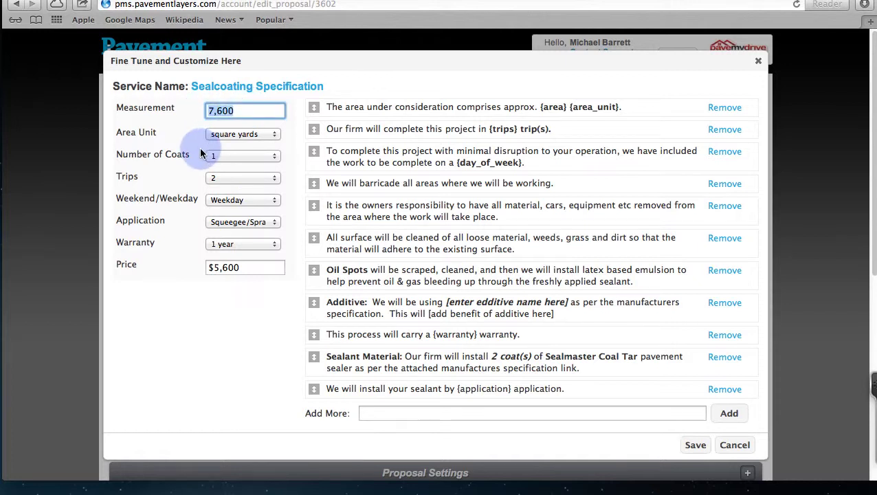
left_click(274, 179)
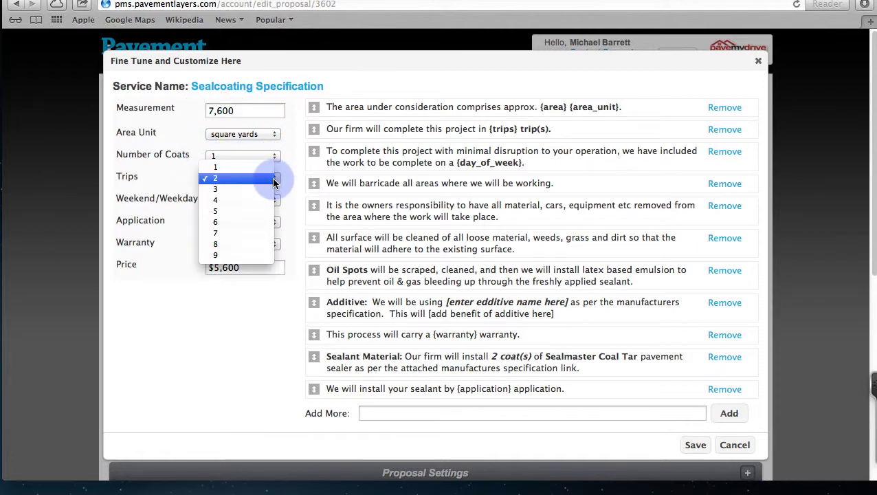
left_click(256, 168)
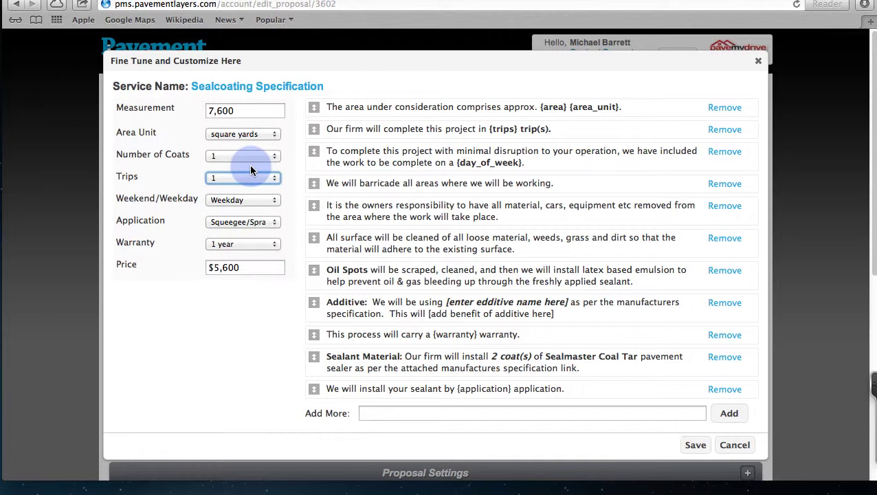
left_click(244, 266)
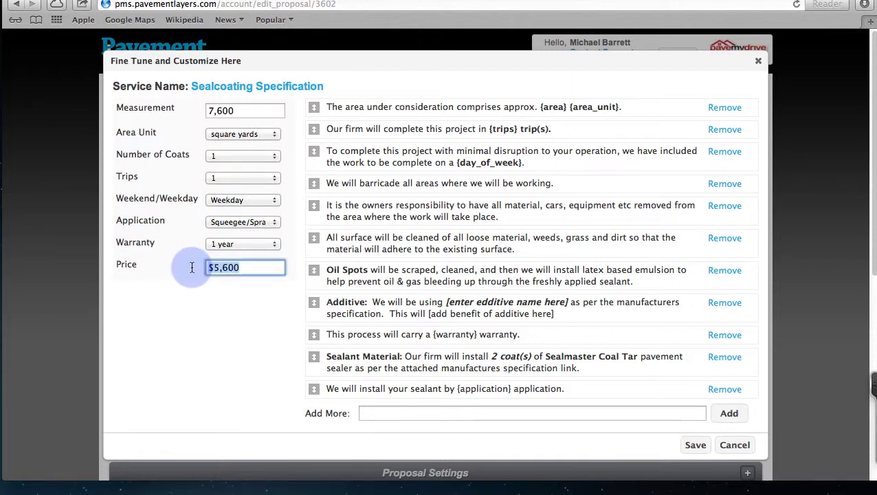
type("5200")
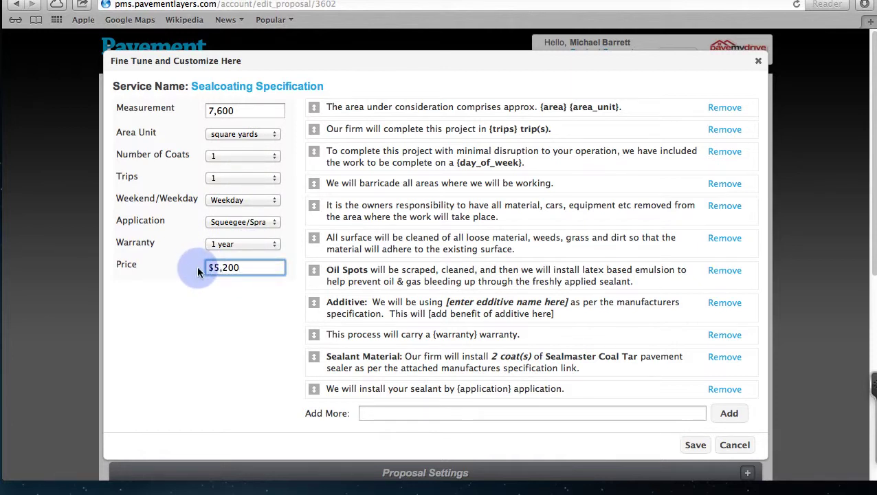
left_click(693, 447)
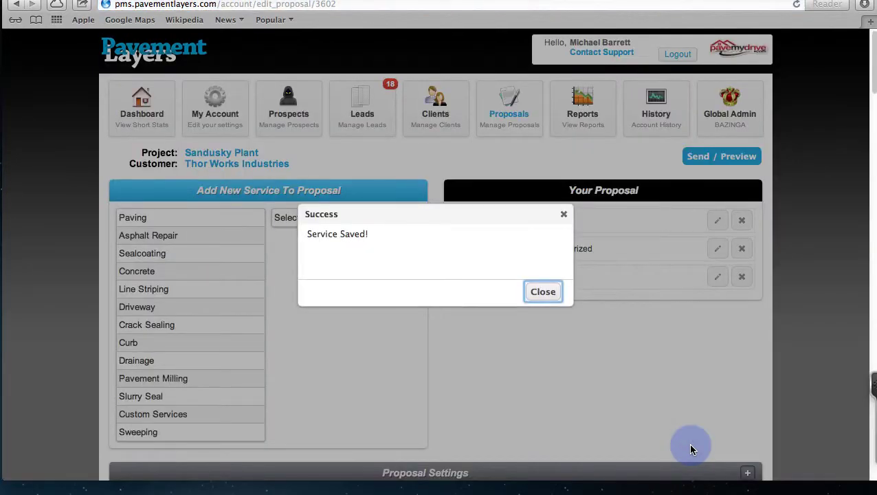
left_click(543, 292)
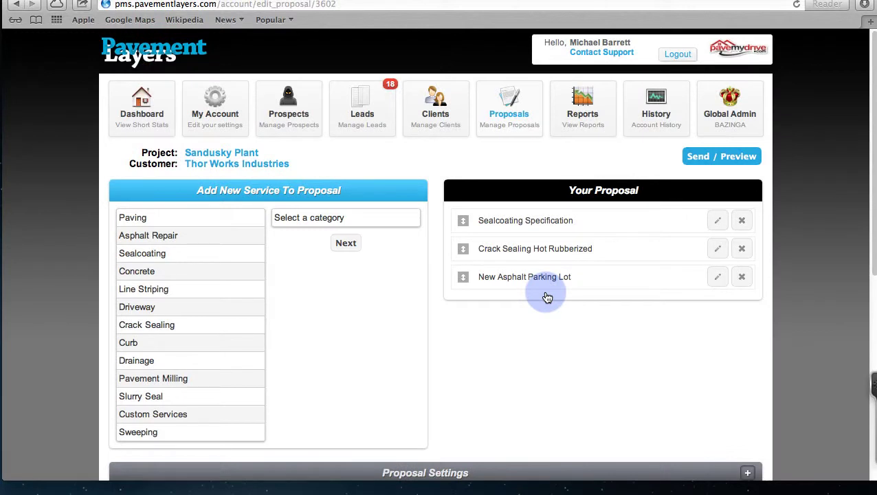
left_click(142, 100)
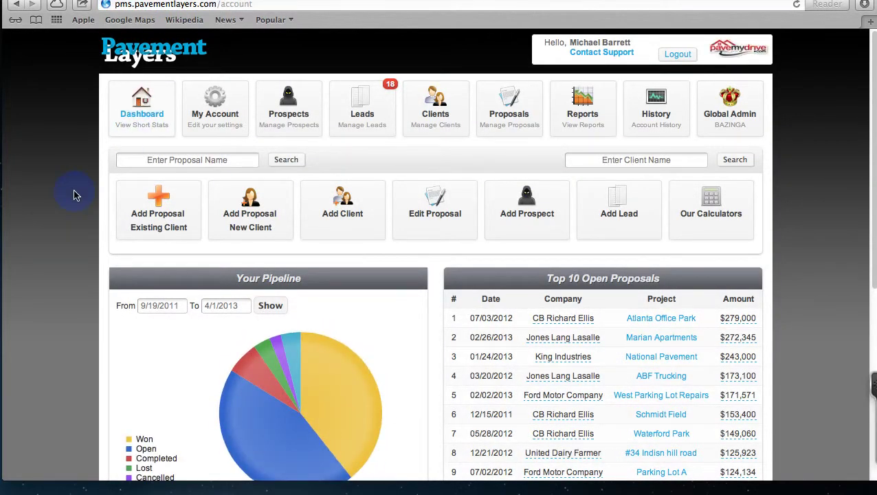
Step: Scroll through the dashboard's pipeline chart and leads, zooming the page in
scroll(74, 191, "down", 1)
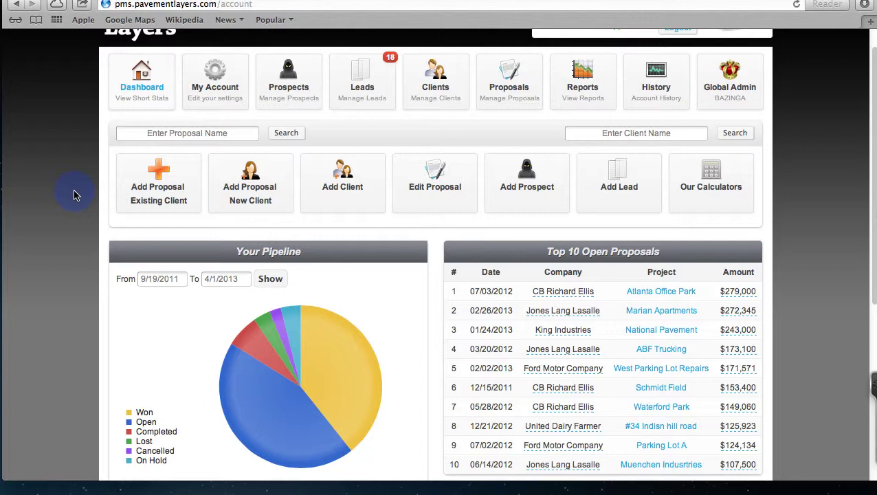
scroll(66, 236, "down", 4)
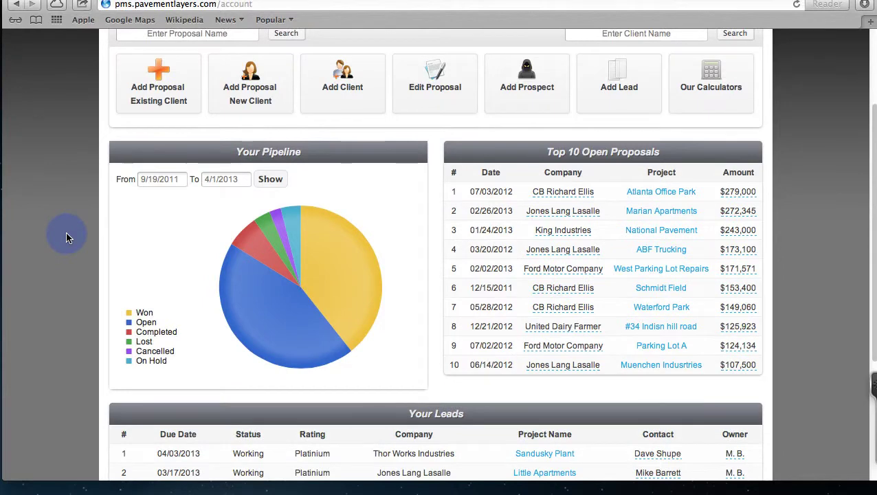
key("super+plus")
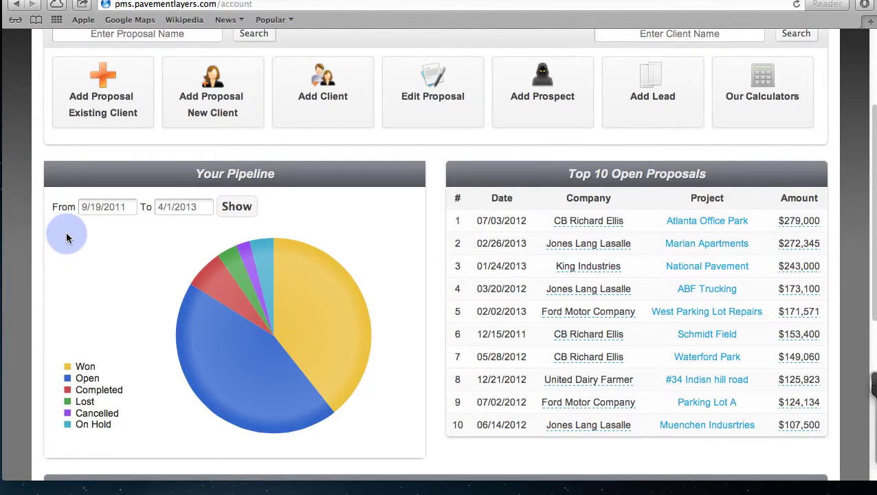
scroll(103, 242, "up", 1)
mouse_move(300, 304)
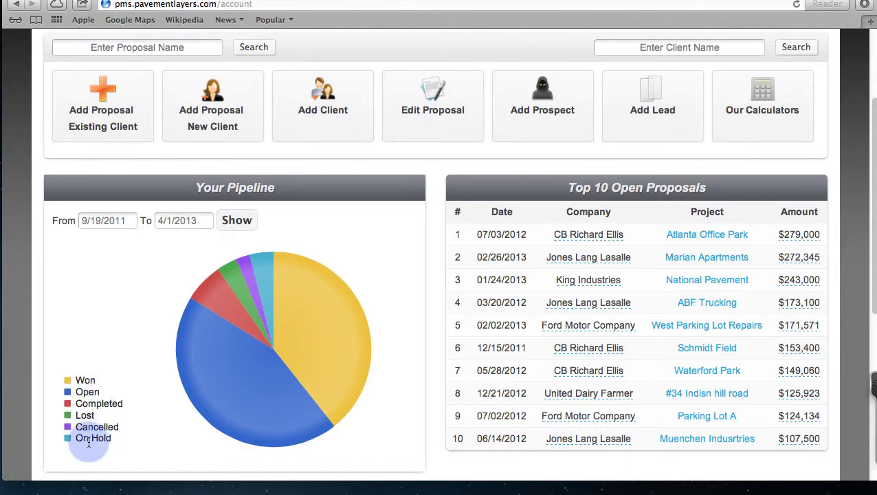
scroll(88, 443, "up", 5)
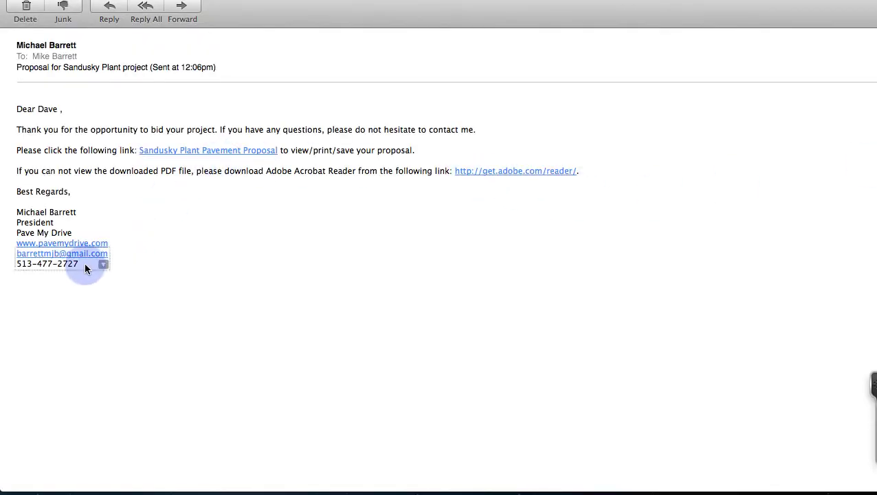
left_click_drag(84, 263, 7, 112)
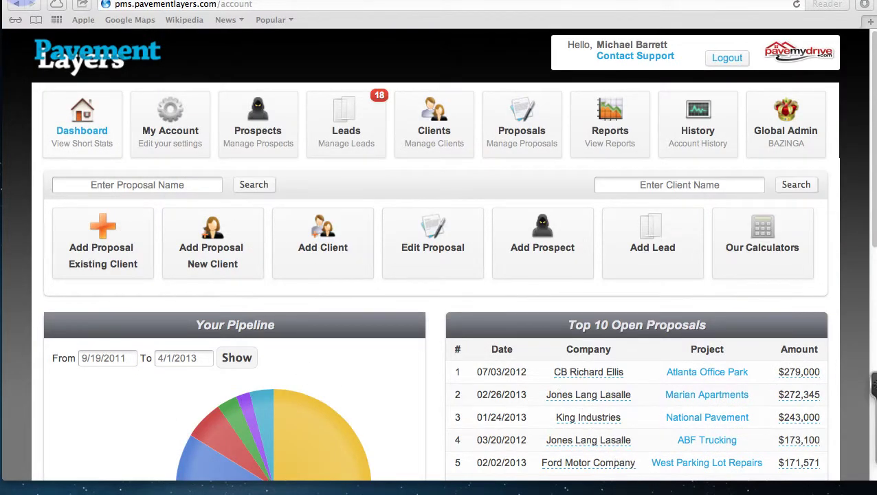
left_click(80, 20)
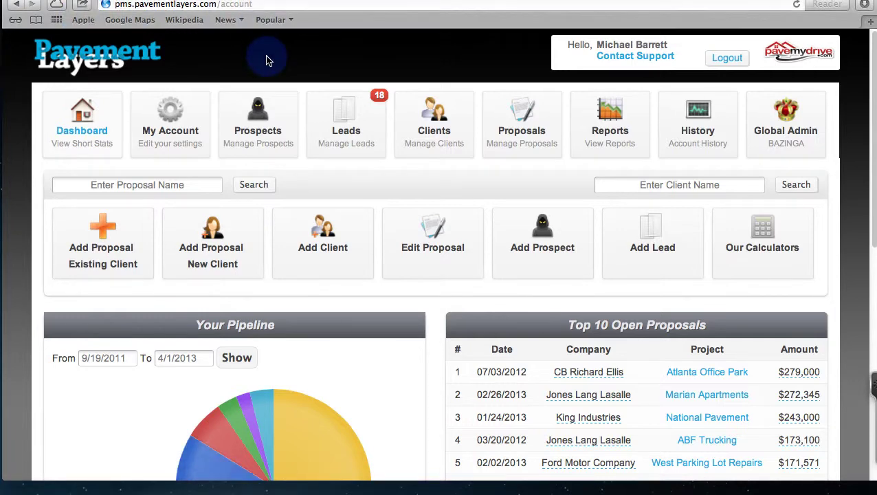
key("super+minus")
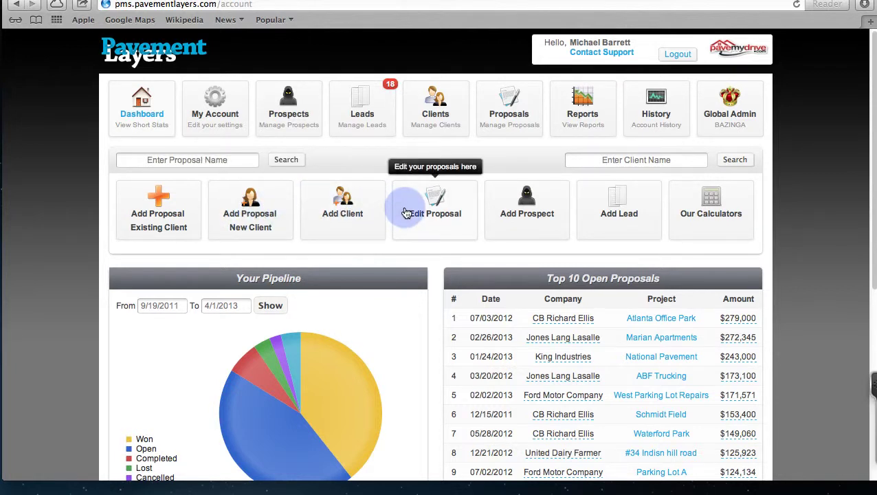
Step: In the Seal Coating Calculator, set 2 coats and an area of 7600 Sq. Yds
left_click(714, 213)
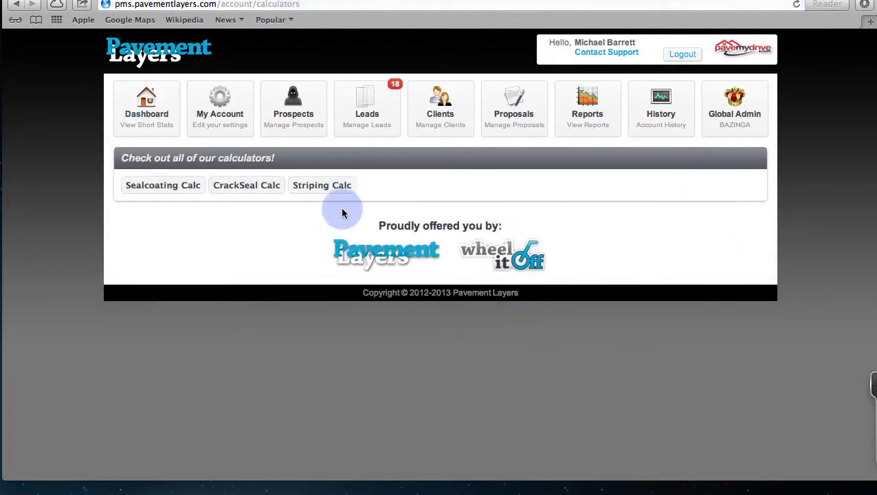
left_click(147, 190)
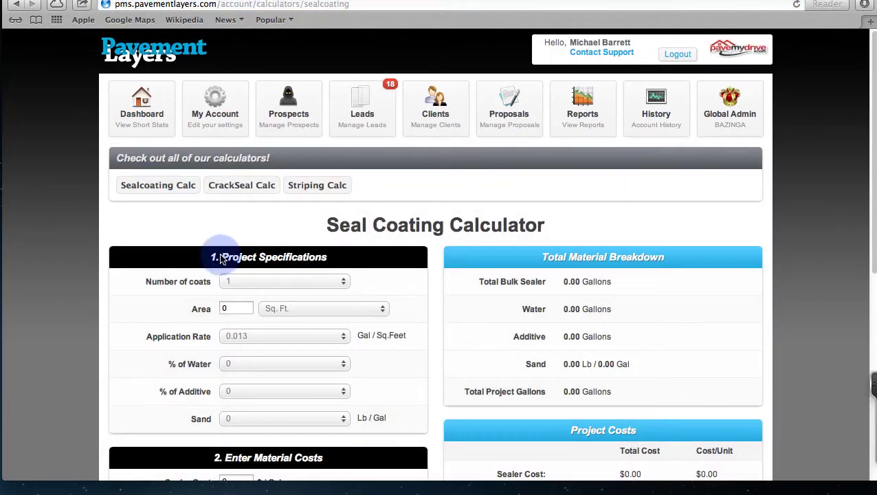
scroll(316, 271, "down", 5)
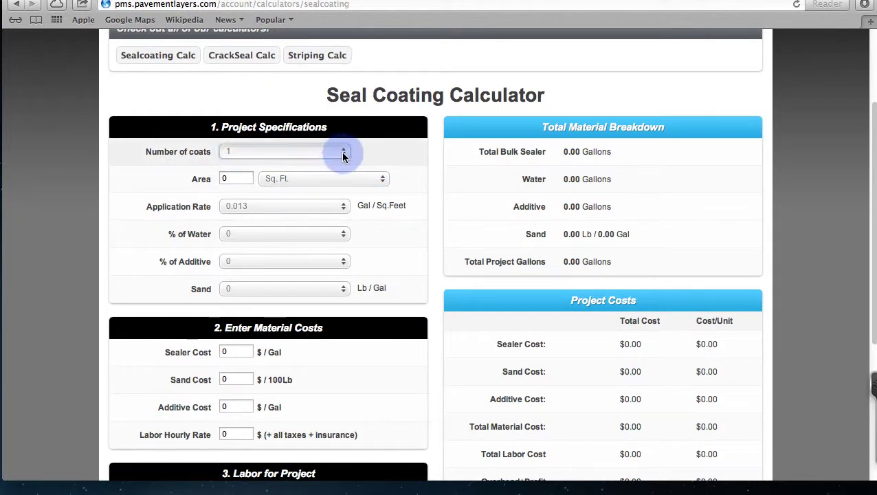
left_click(343, 154)
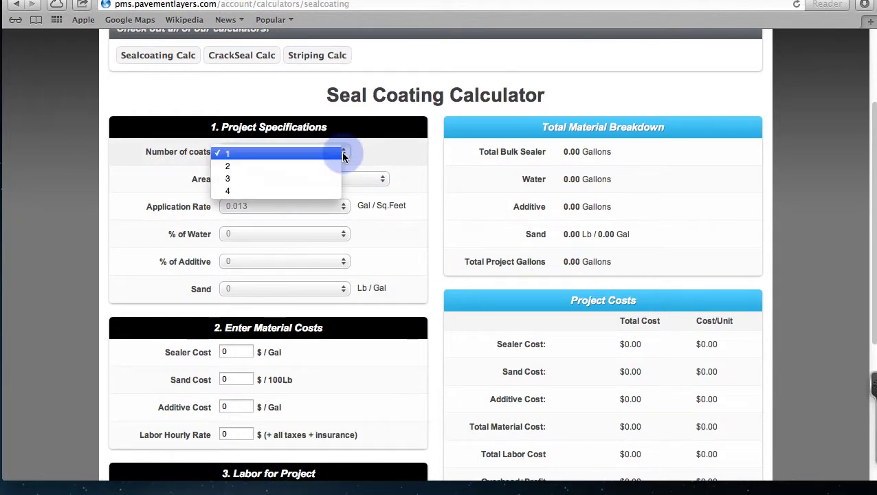
left_click(252, 168)
left_click(201, 178)
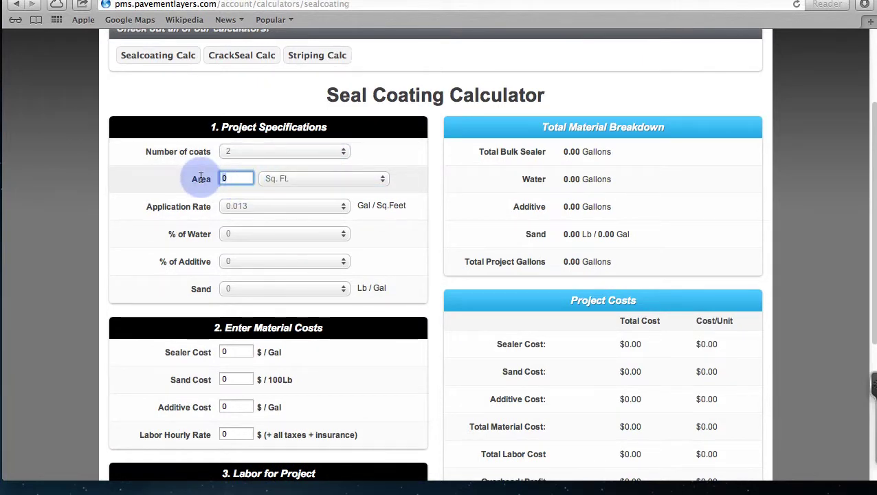
type("7600")
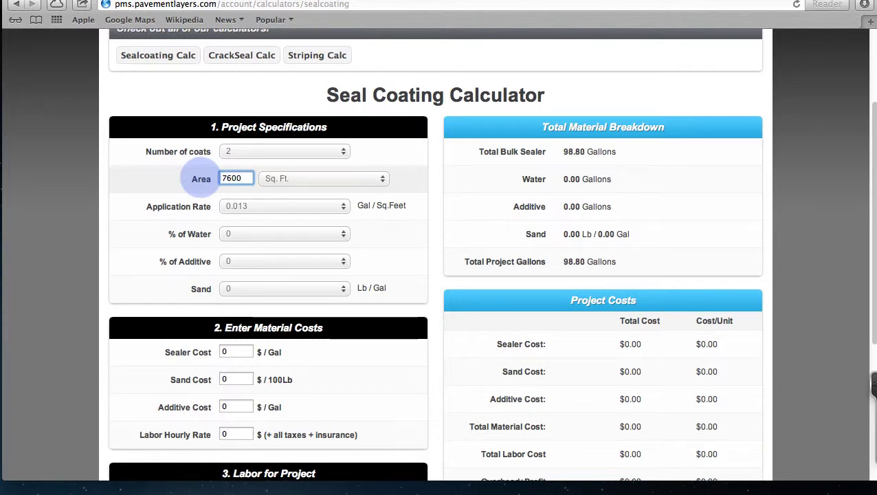
left_click(381, 179)
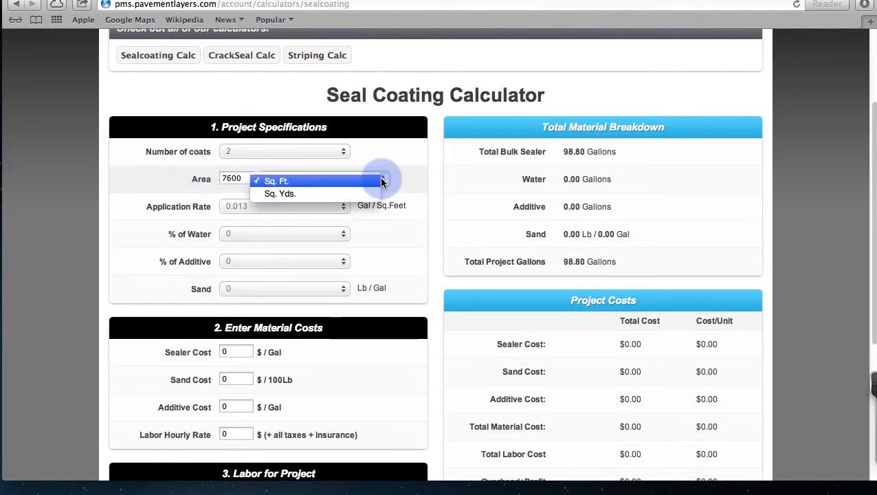
left_click(353, 195)
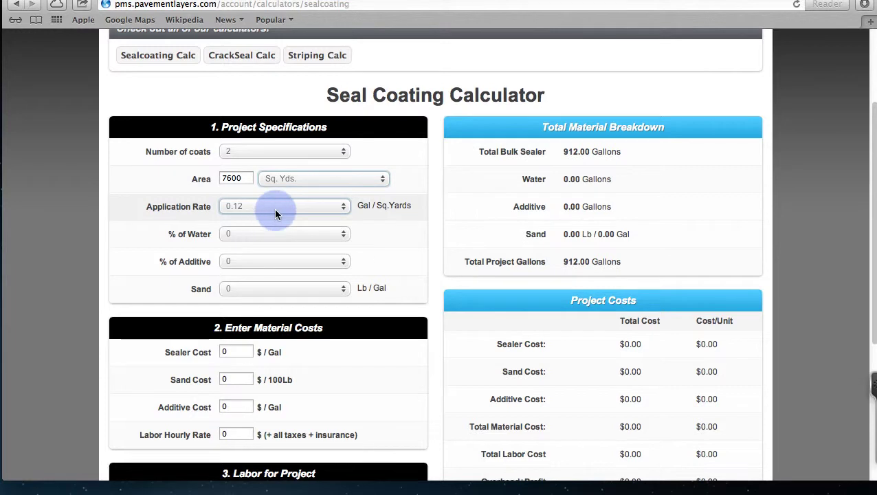
Step: Set application rate 0.16, water 20% and additive 1%, then zoom the page in
left_click(338, 208)
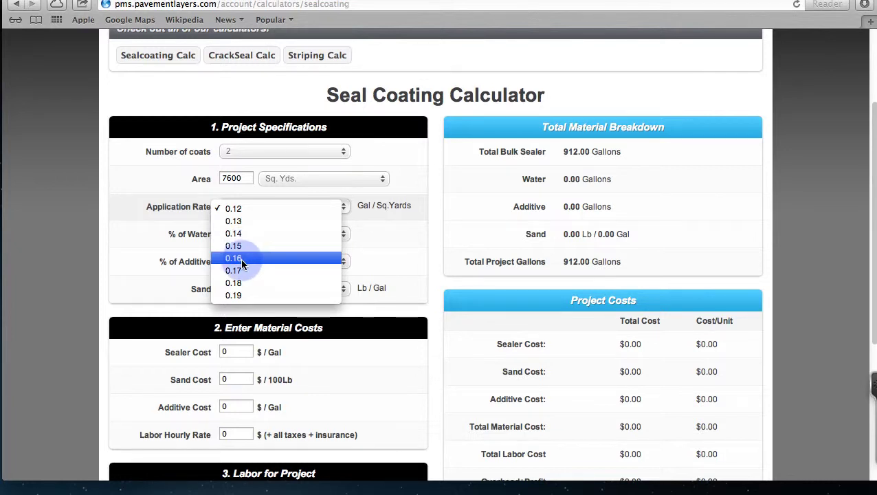
left_click(241, 258)
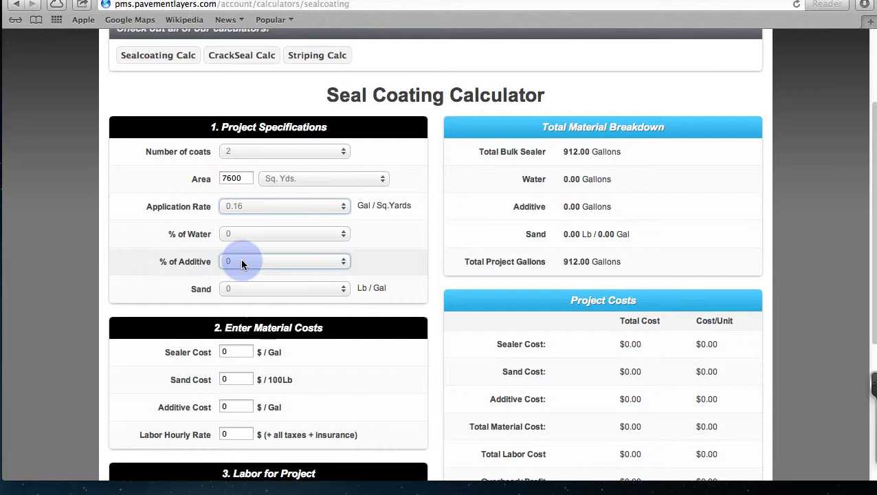
left_click(345, 238)
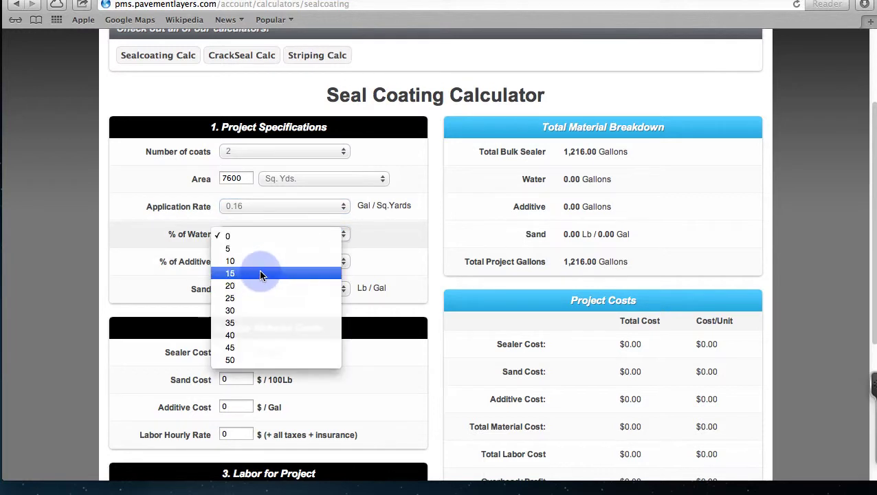
left_click(252, 286)
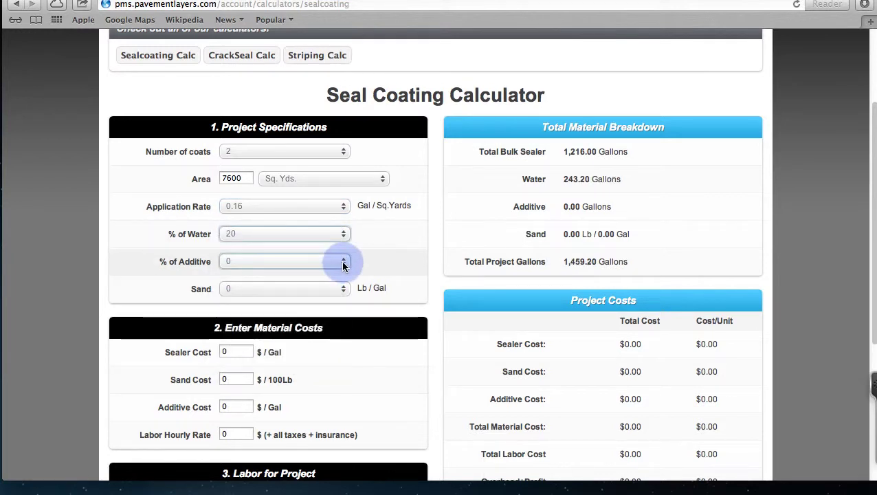
left_click(343, 262)
left_click(268, 276)
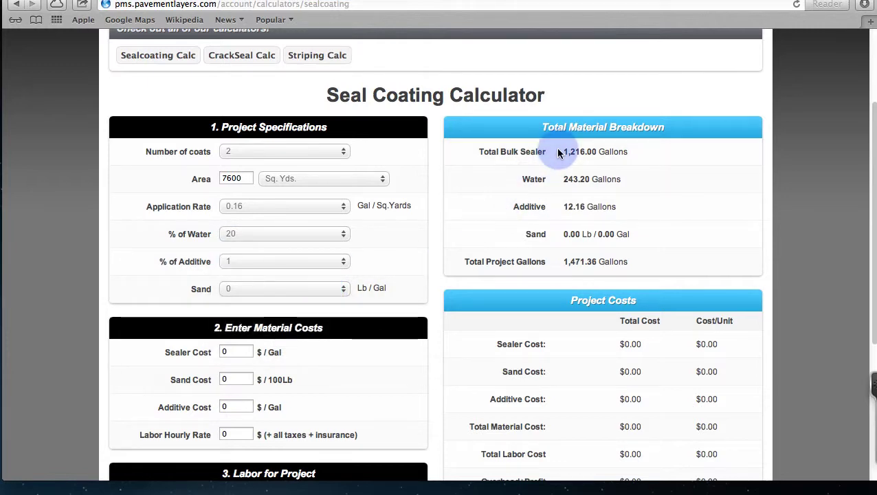
key("super+plus")
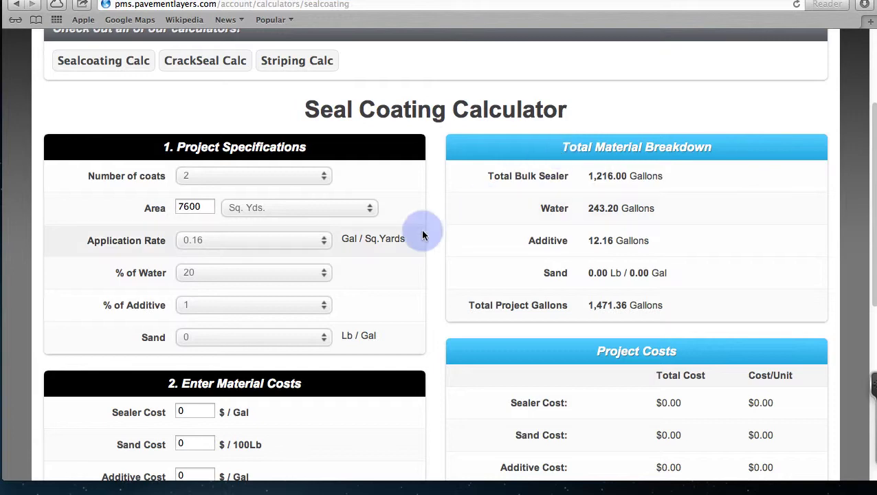
Step: Enter a $2 sealer cost and a labor hourly rate of 26 in the material costs
scroll(378, 234, "down", 5)
left_click(196, 243)
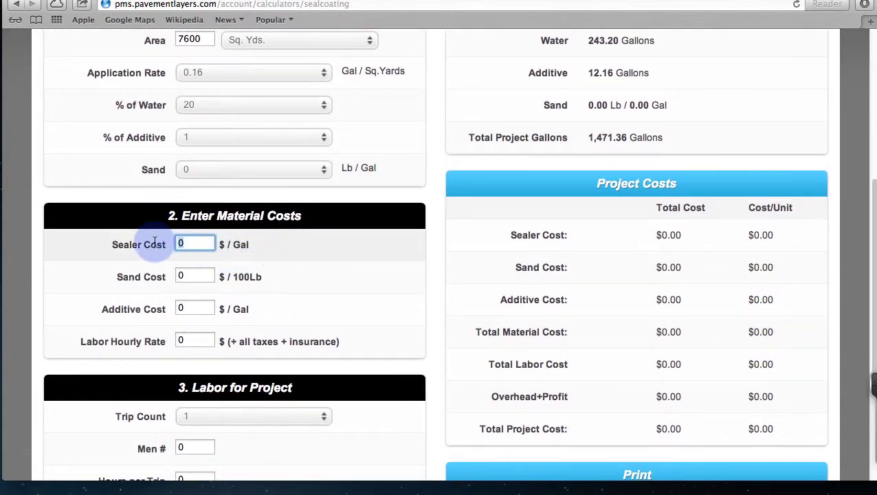
type("2")
key("Tab")
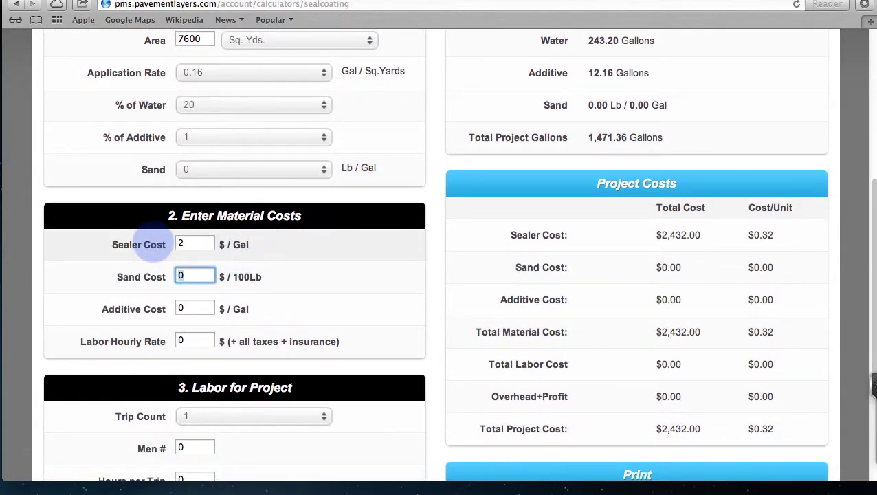
key("Tab")
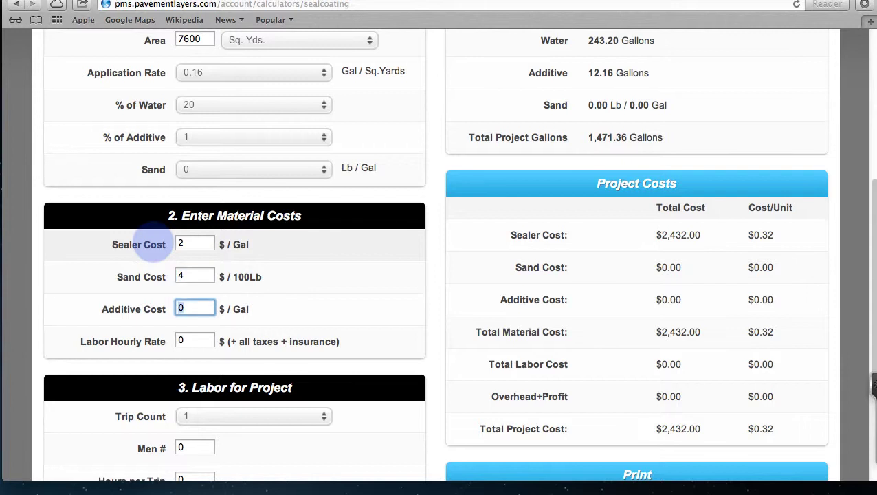
key("Tab")
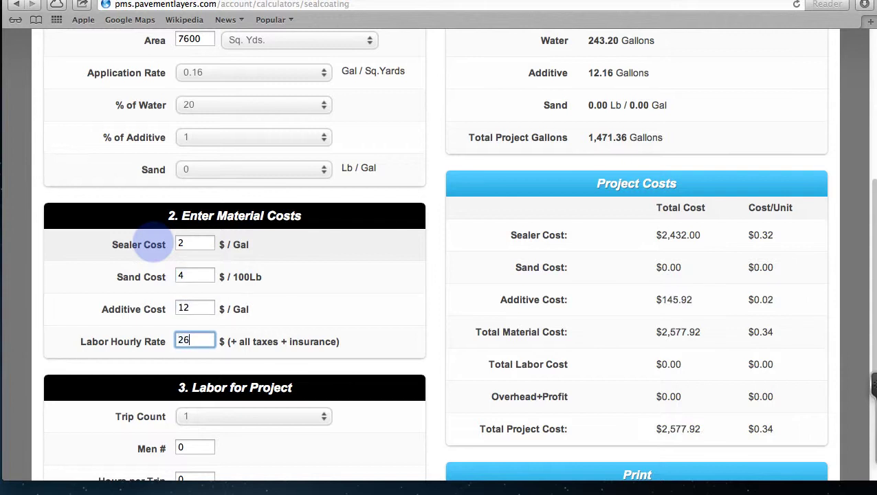
type("26")
key("Tab")
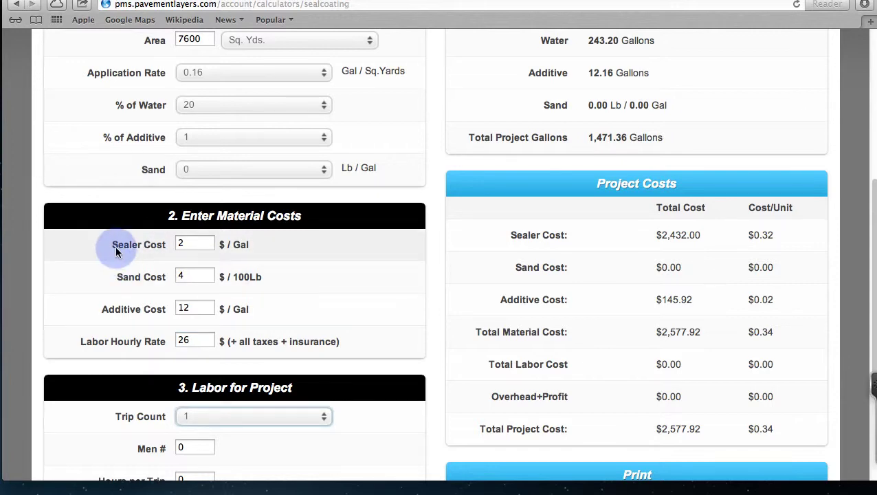
scroll(101, 252, "down", 5)
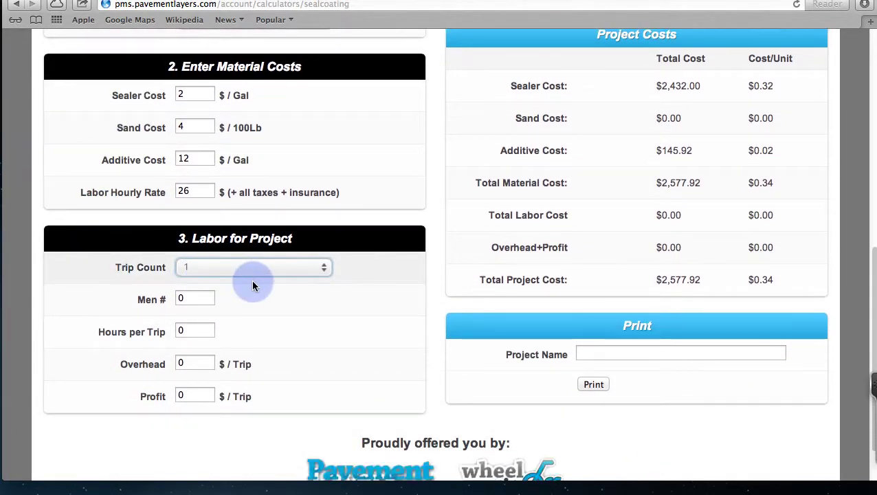
scroll(251, 280, "up", 8)
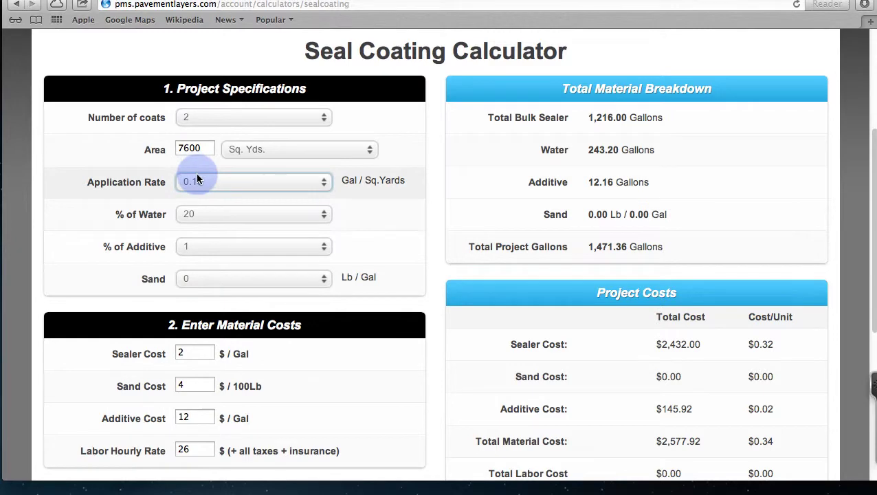
Step: Enter labor inputs: 4 men, 11 hours per trip, $250 overhead and $850 profit
scroll(196, 176, "down", 1)
scroll(196, 172, "down", 9)
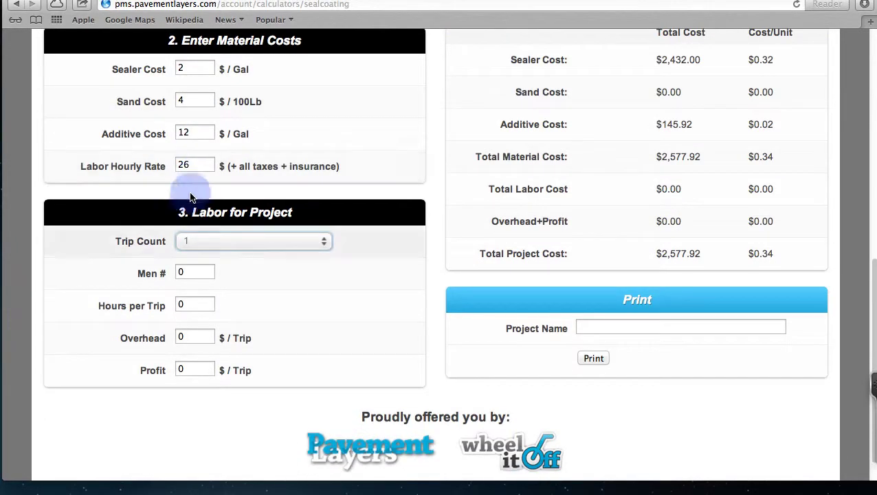
left_click_drag(186, 272, 169, 272)
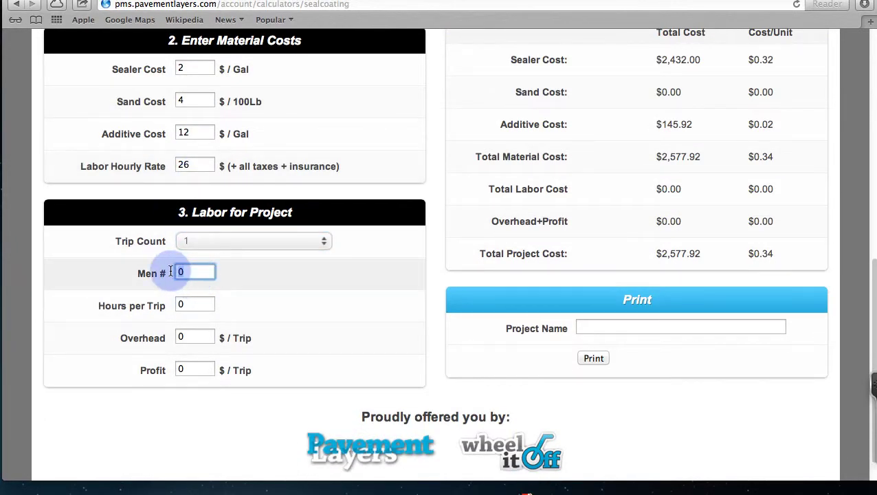
type("4")
left_click_drag(190, 304, 162, 301)
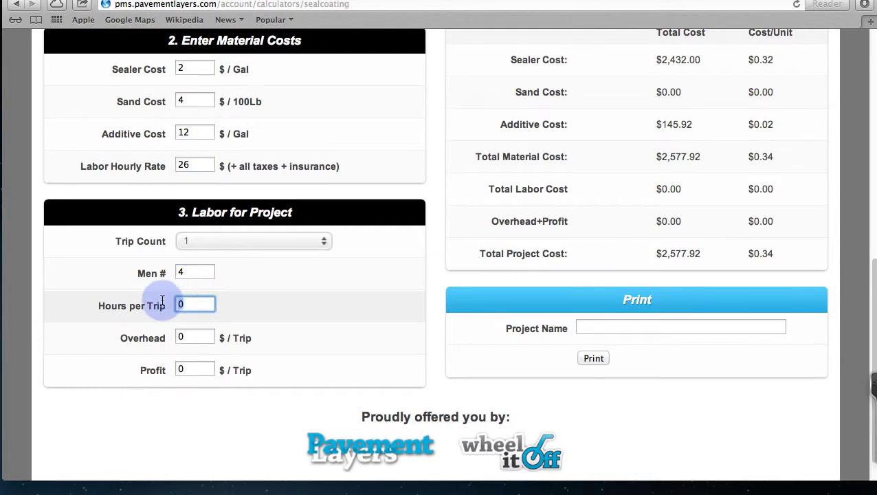
type("11")
left_click_drag(187, 336, 168, 337)
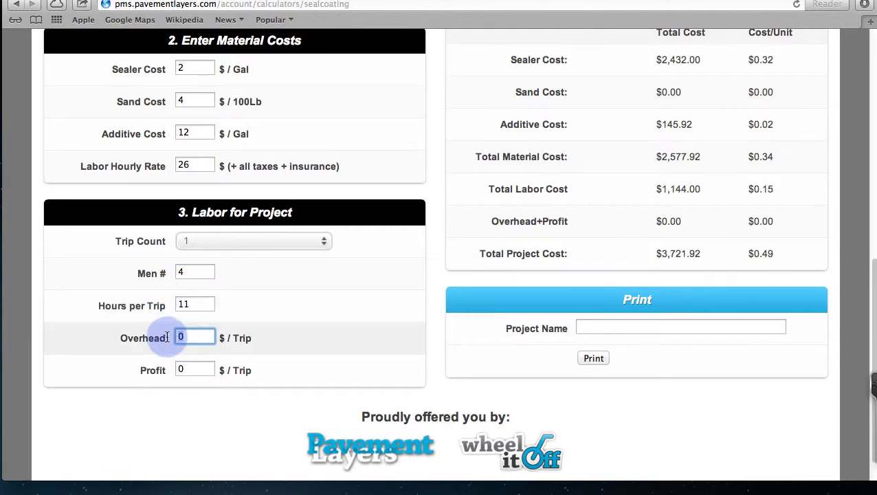
type("250")
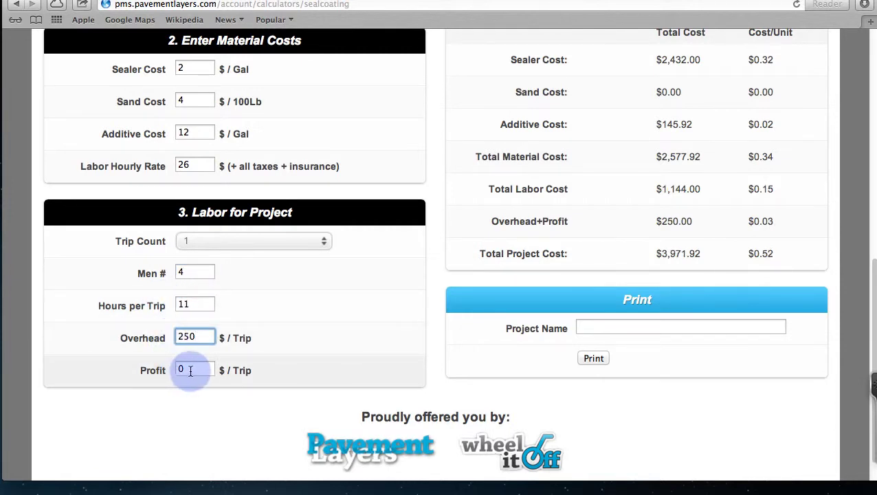
left_click_drag(206, 369, 153, 370)
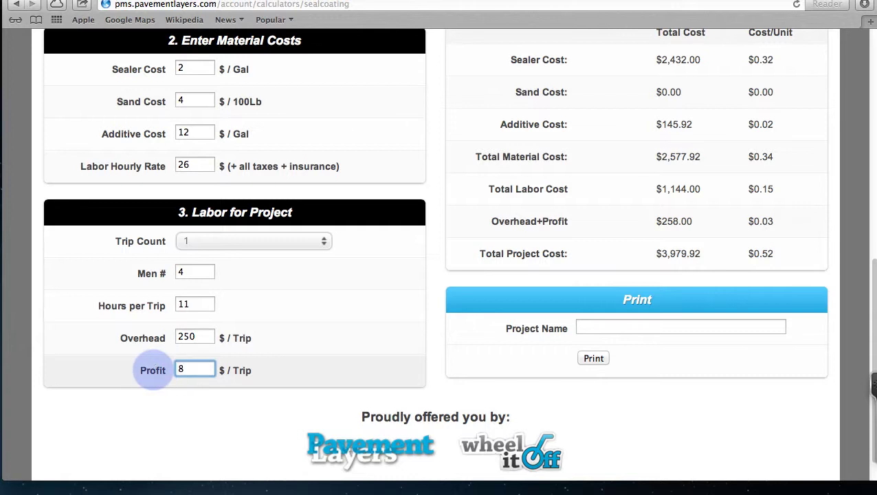
type("850")
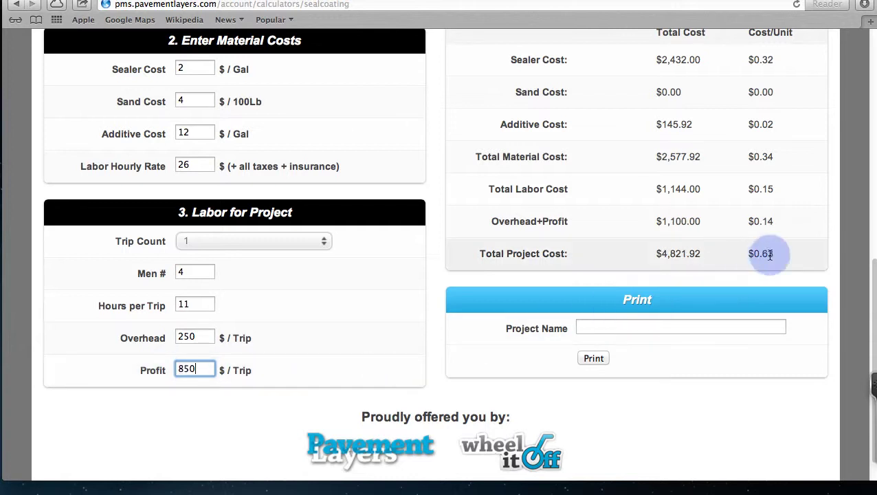
Step: Check the resulting Total Project Cost of $4,821.92
left_click_drag(761, 253, 660, 253)
scroll(660, 253, "up", 2)
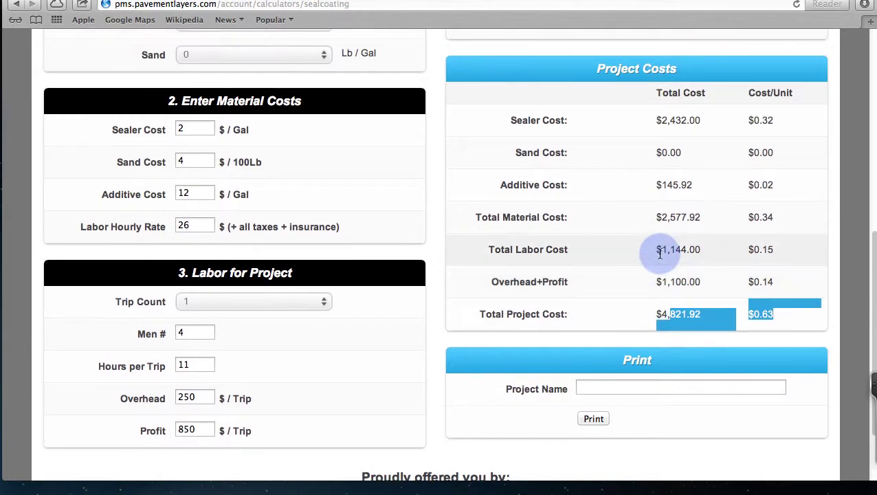
scroll(647, 184, "up", 6)
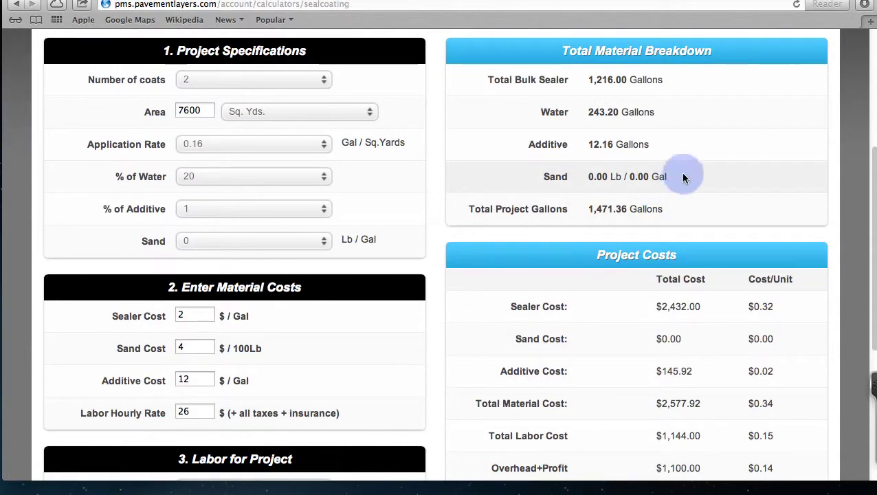
scroll(581, 214, "down", 9)
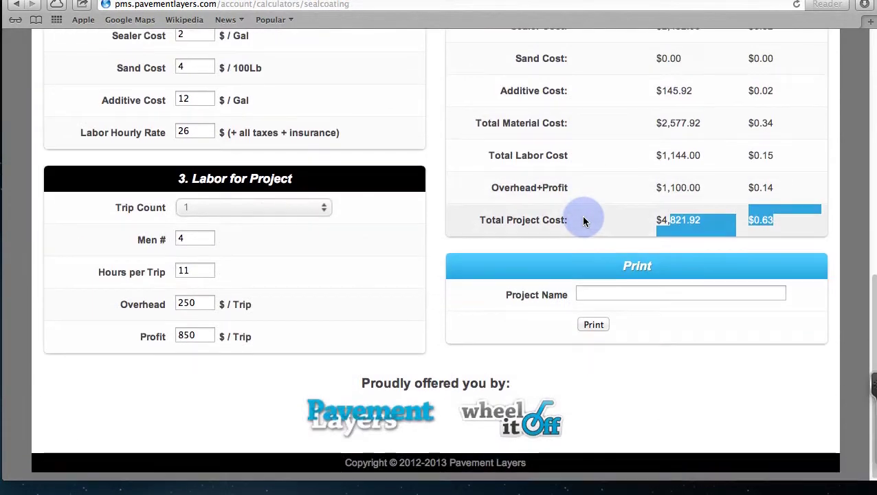
Step: Name the project 'Thor Works' and generate its printable job cost sheet, cancelling the print dialog
left_click(591, 292)
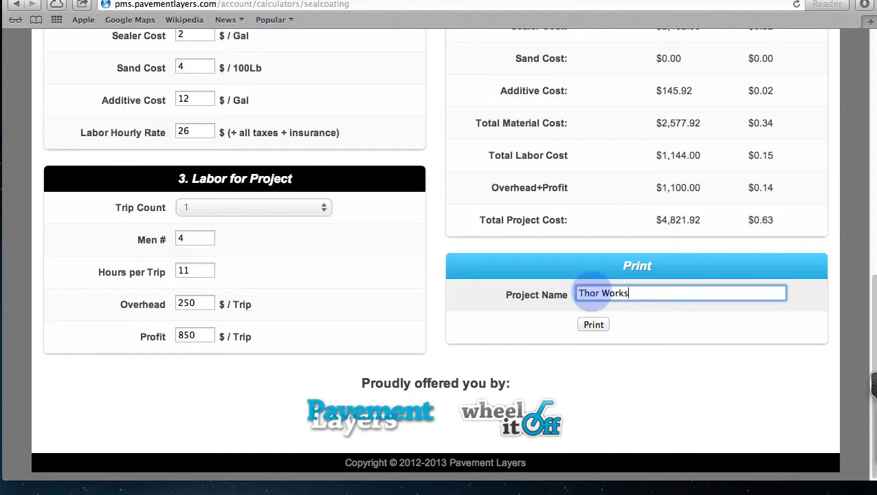
left_click(598, 325)
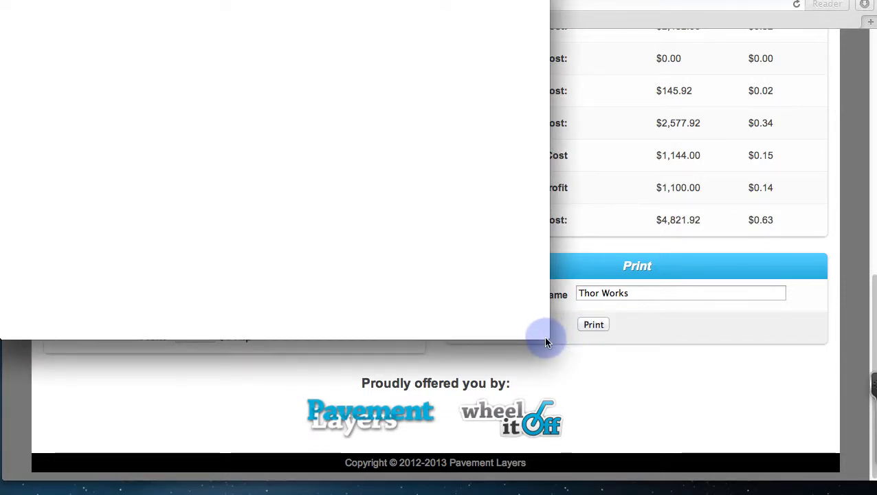
left_click(589, 328)
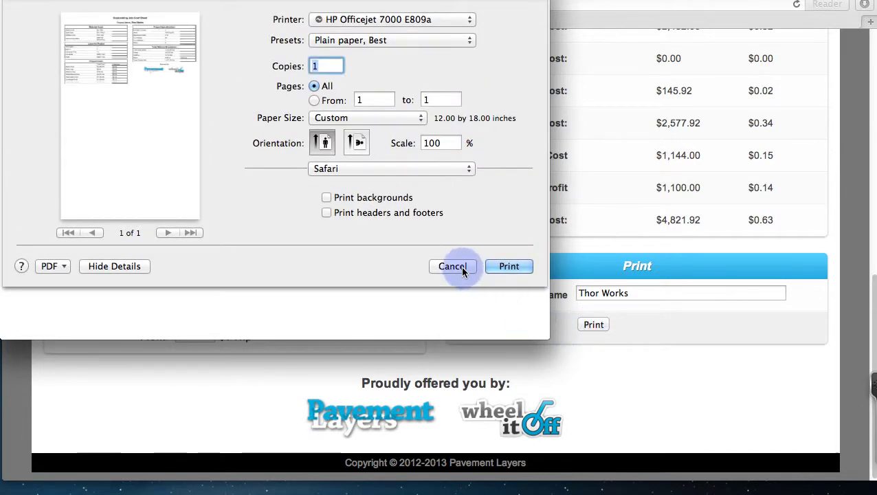
left_click(460, 268)
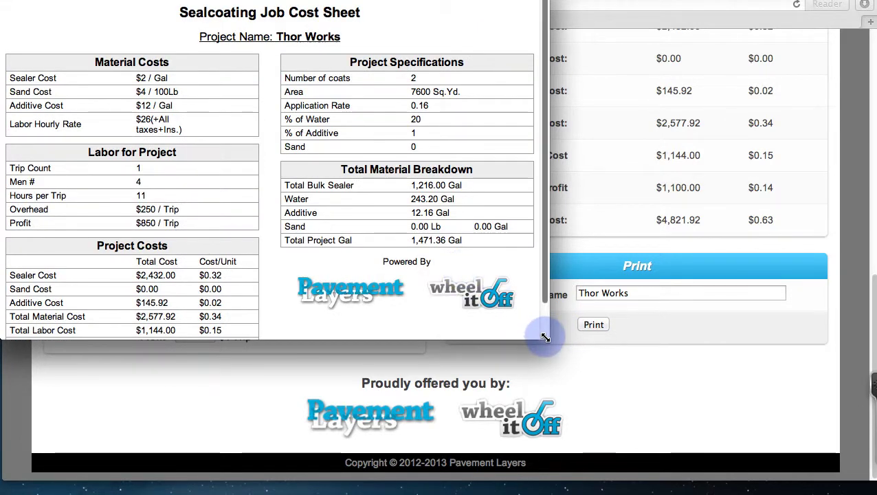
Step: Enlarge the job cost sheet window and highlight its Material Costs and Labor for Project headings
left_click_drag(550, 336, 863, 476)
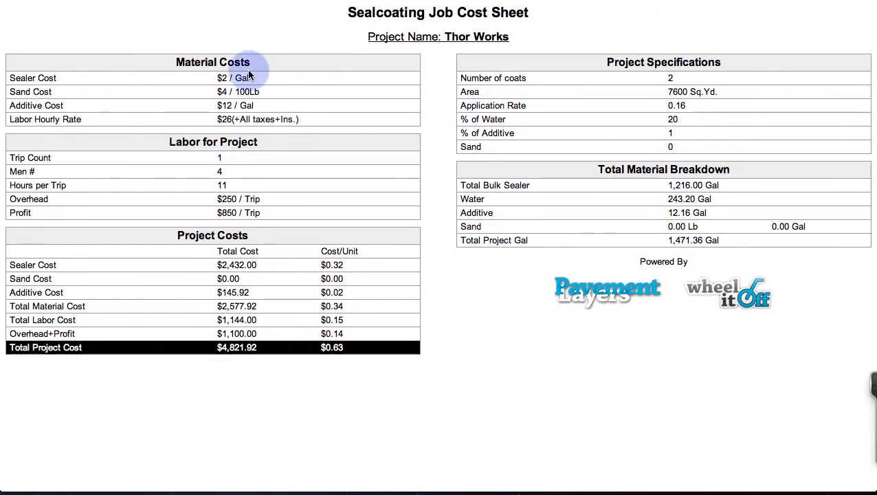
left_click_drag(174, 64, 235, 60)
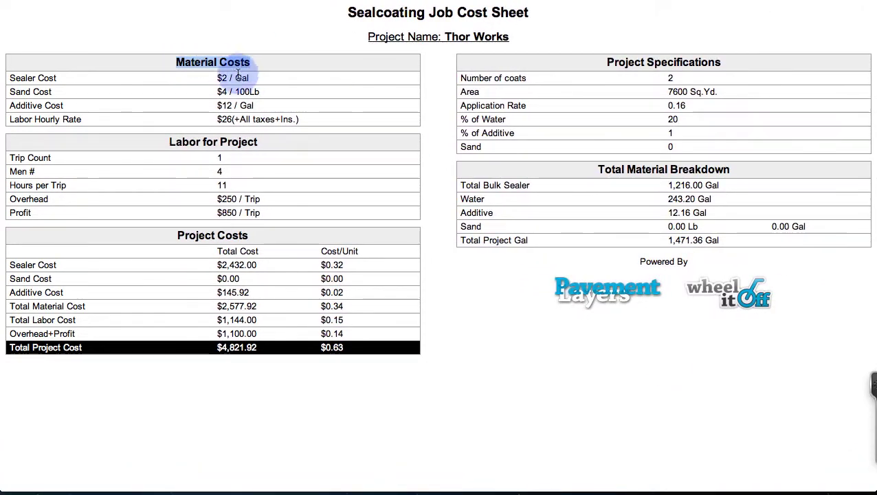
left_click(163, 142)
left_click_drag(163, 142, 272, 142)
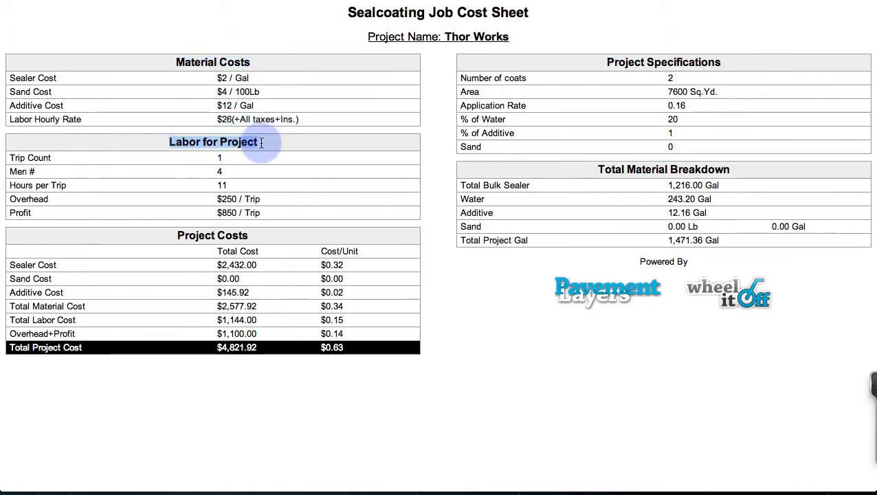
left_click(220, 171)
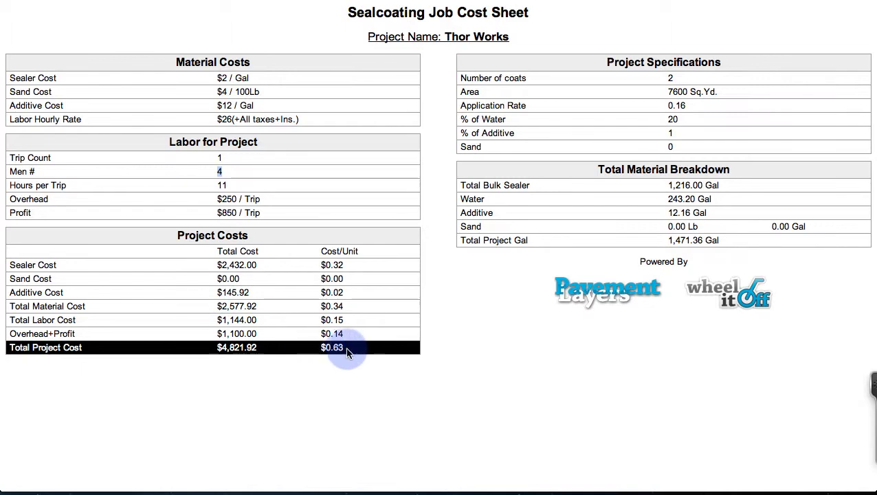
Step: Highlight the per-unit costs: total $0.63, sealer $0.32 and labor $0.15
left_click_drag(344, 349, 330, 348)
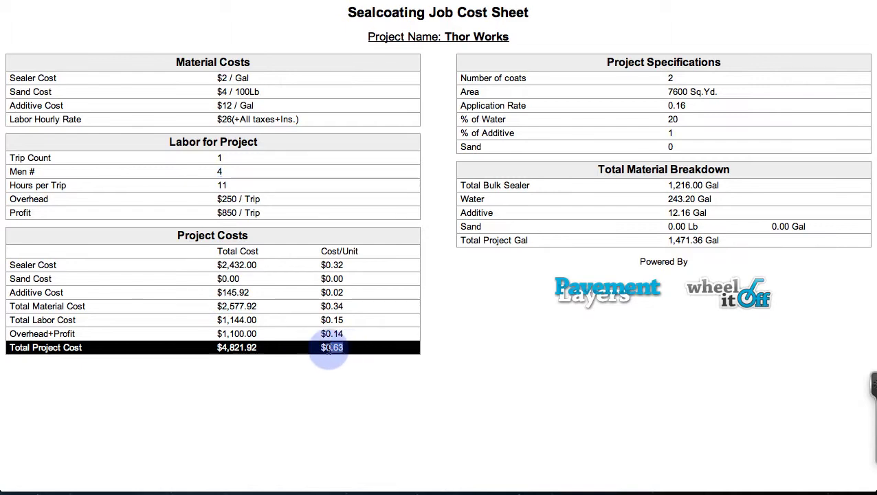
left_click(347, 269)
left_click_drag(346, 268, 314, 265)
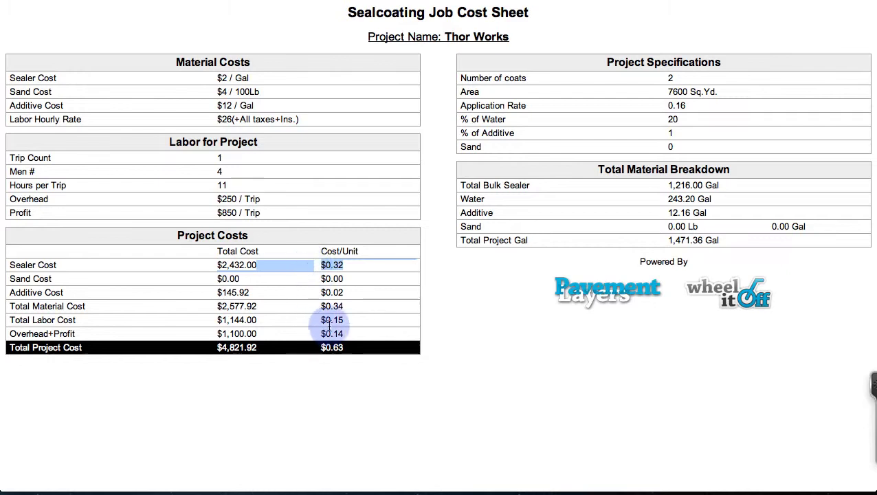
left_click_drag(344, 319, 320, 319)
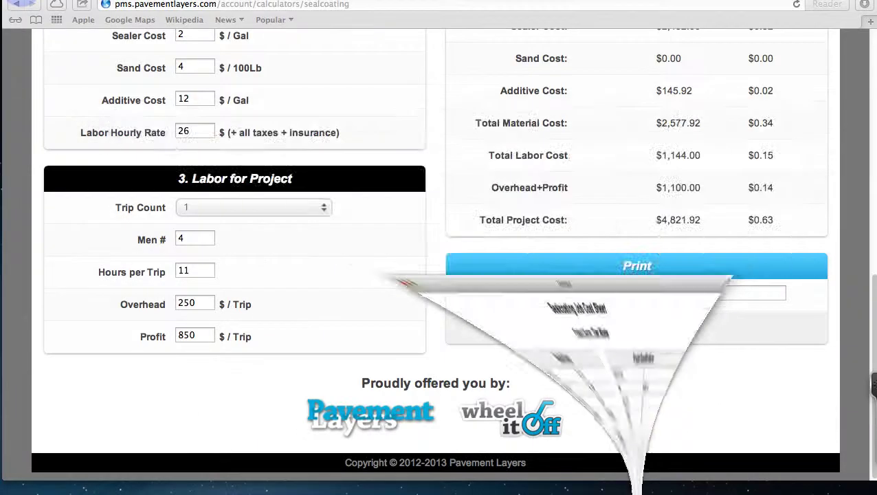
Step: Zoom the page out and return to the top of the Seal Coating Calculator
scroll(278, 135, "up", 10)
scroll(279, 141, "up", 3)
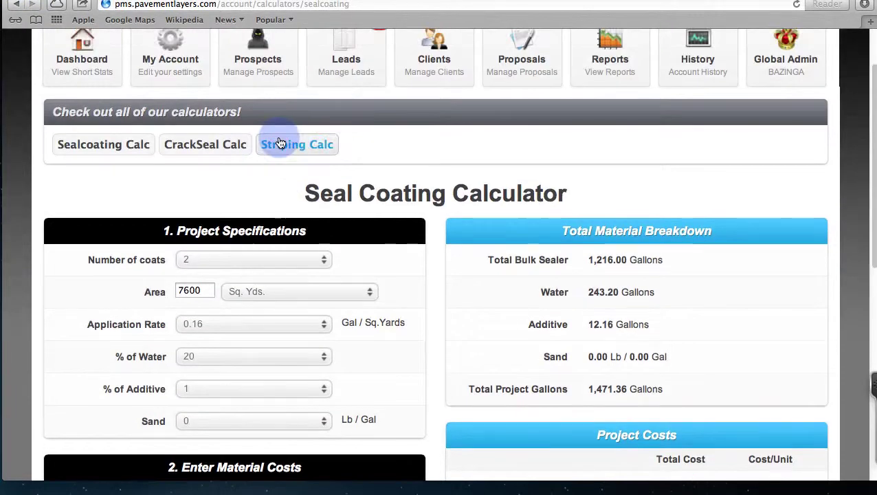
key("super+minus")
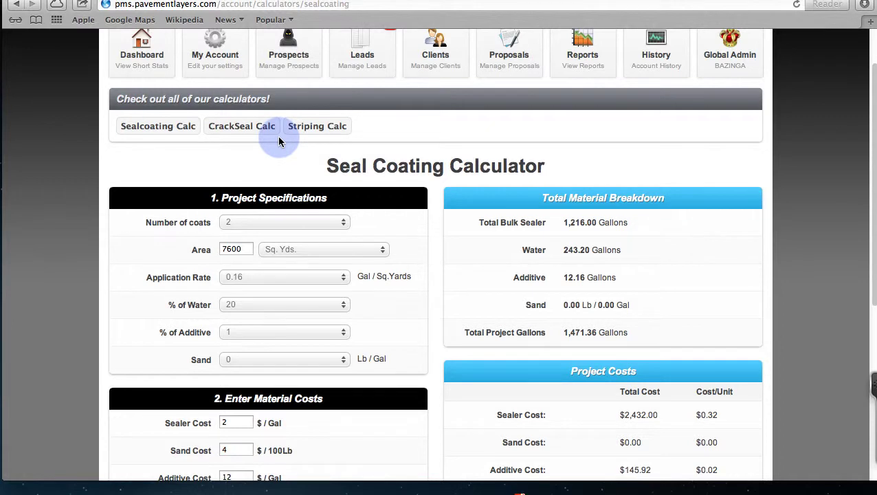
scroll(278, 141, "up", 2)
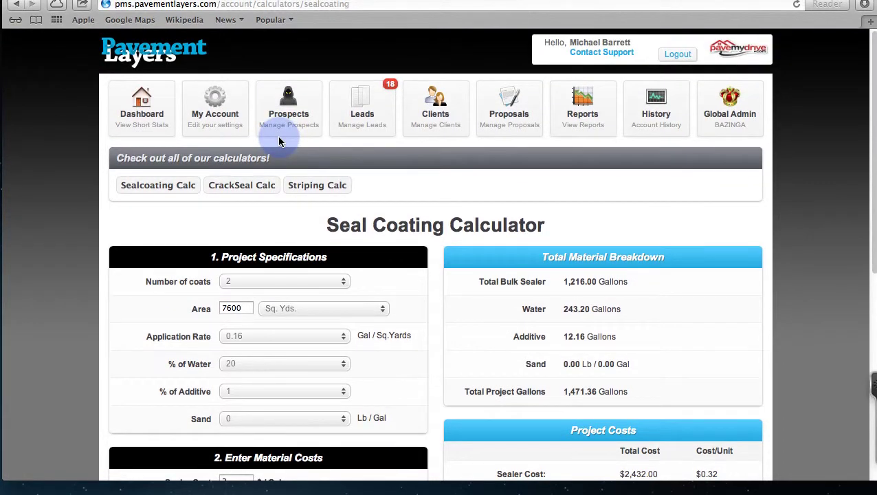